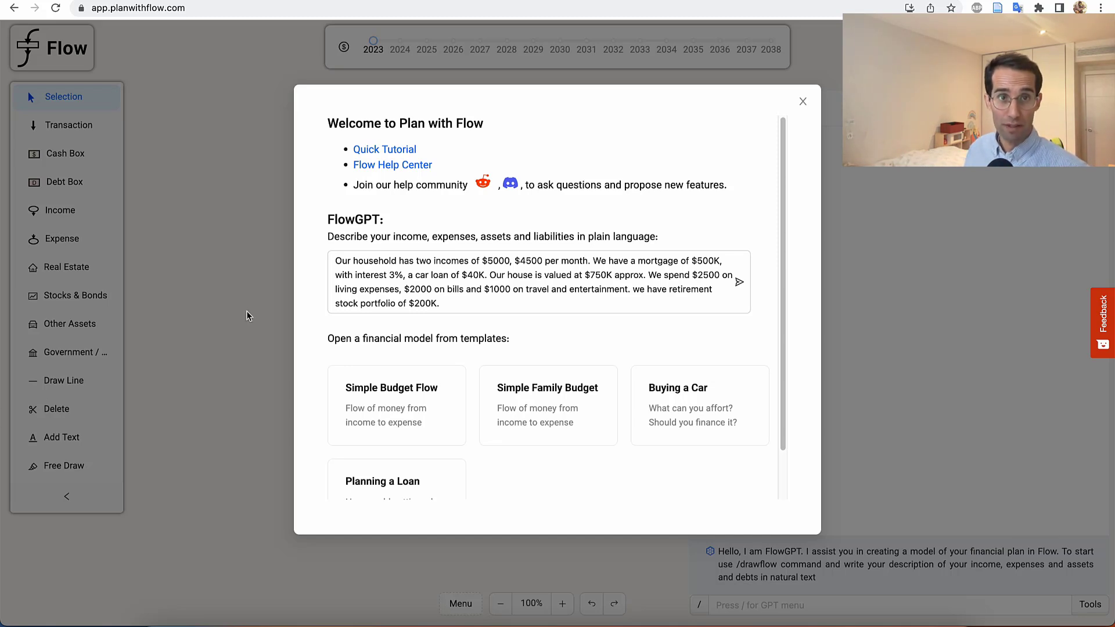
Change the mortgage interest in the FlowGPT household description to 4% and submit it to generate the financial model.
{"action": "left_click", "coordinate": [351, 267]}
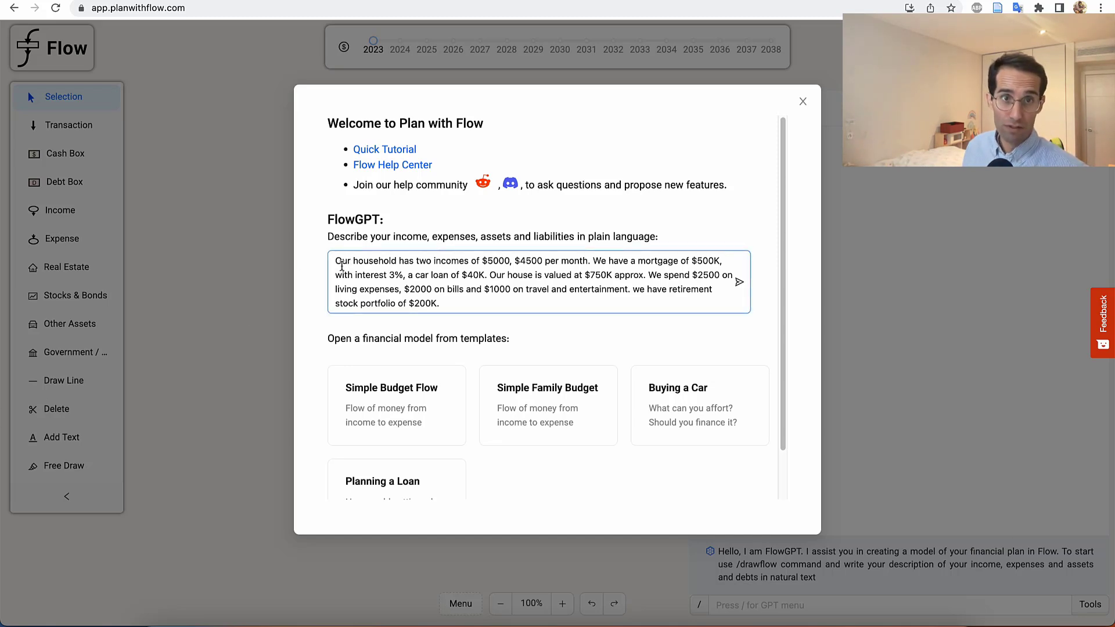
{"action": "left_click_drag", "start_coordinate": [480, 260], "coordinate": [550, 261]}
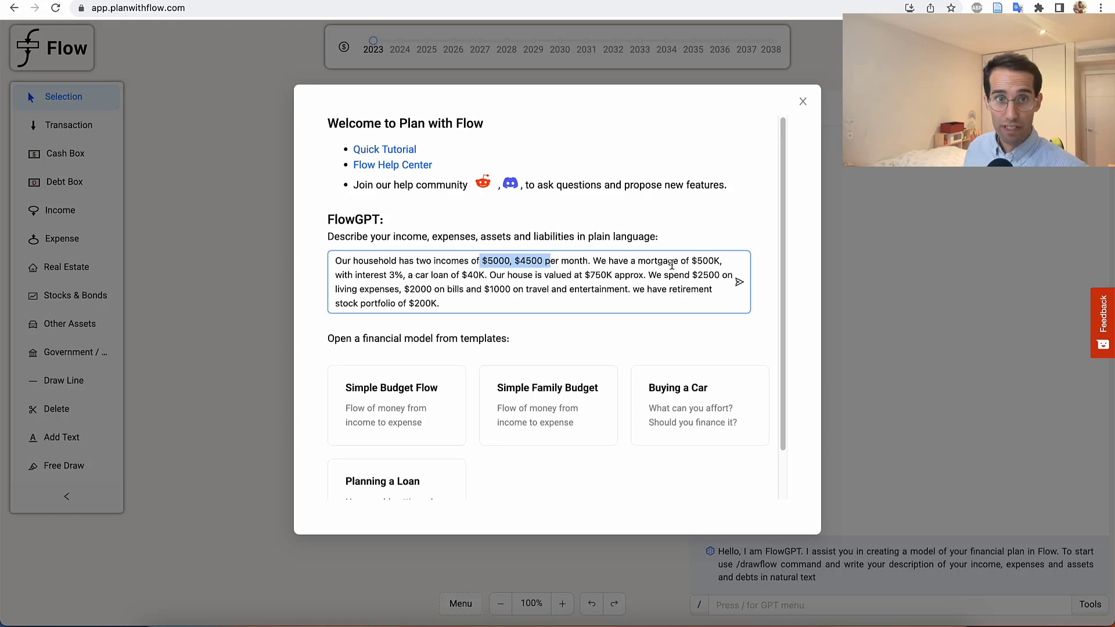
{"action": "left_click", "coordinate": [395, 277]}
{"action": "type", "text": "4"}
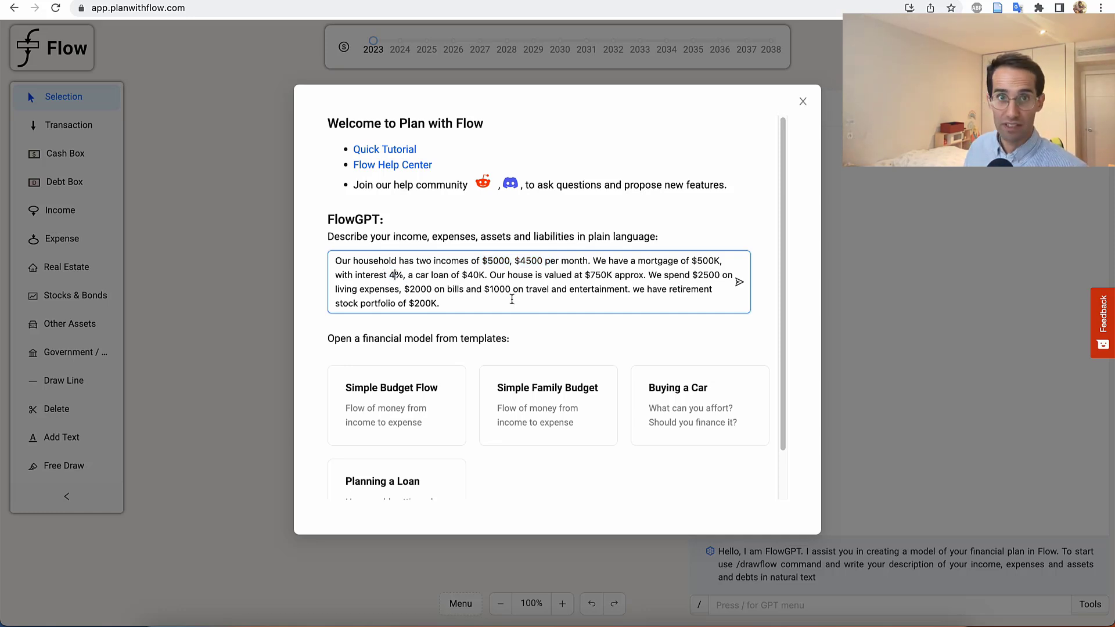
{"action": "left_click_drag", "start_coordinate": [491, 275], "coordinate": [635, 269]}
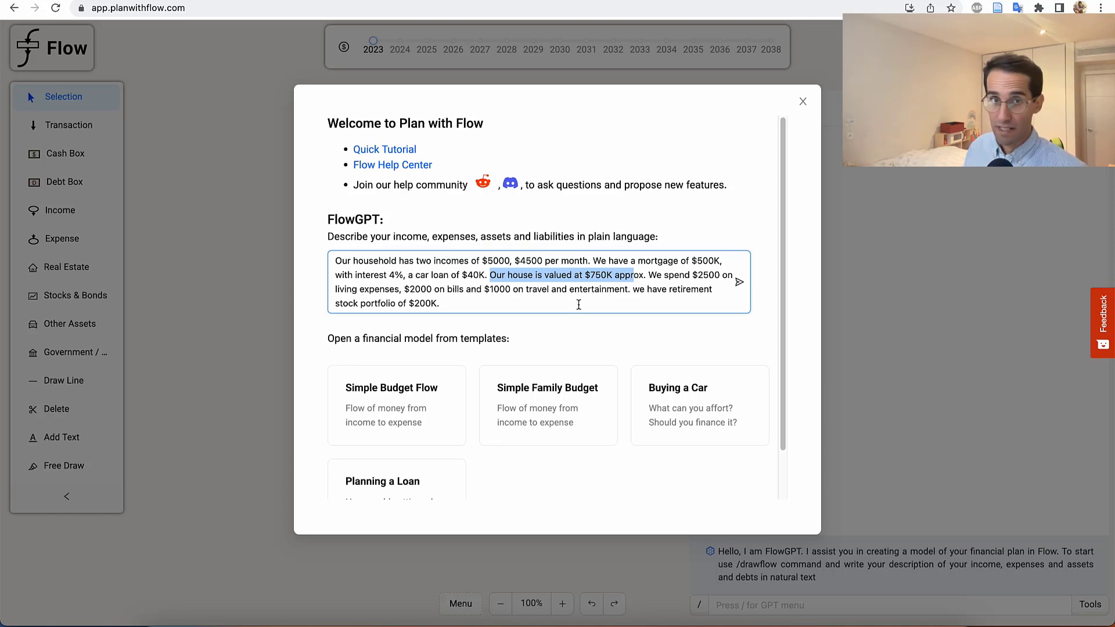
{"action": "left_click", "coordinate": [739, 282]}
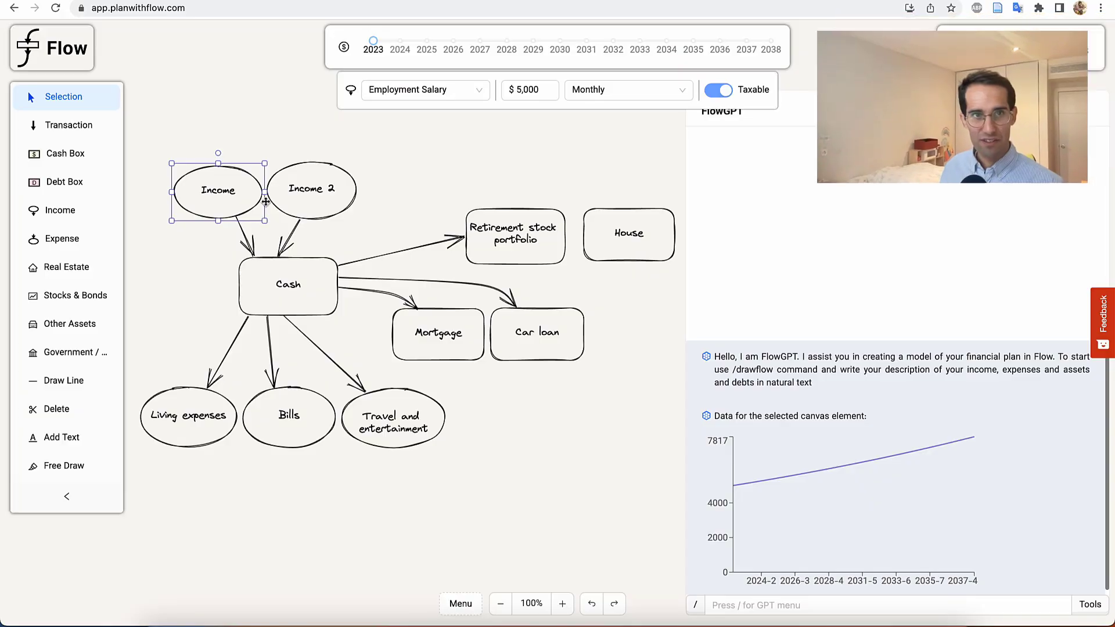
Review the settings and projections of Income 2, the retirement stock portfolio and the mortgage, including the mortgage term.
{"action": "left_click", "coordinate": [312, 189]}
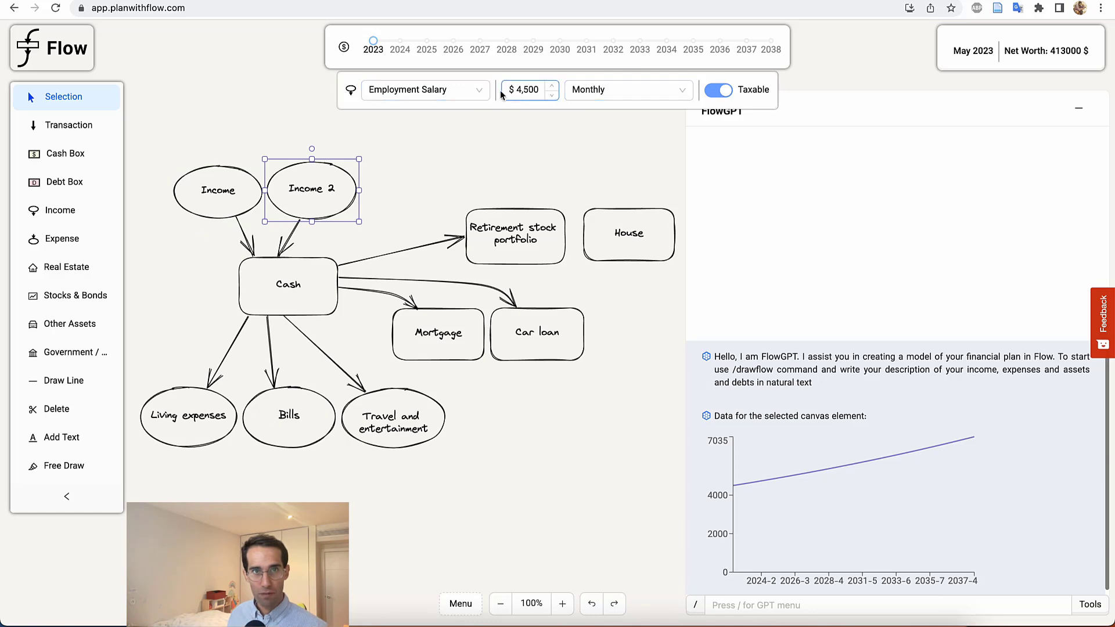
{"action": "left_click", "coordinate": [388, 177]}
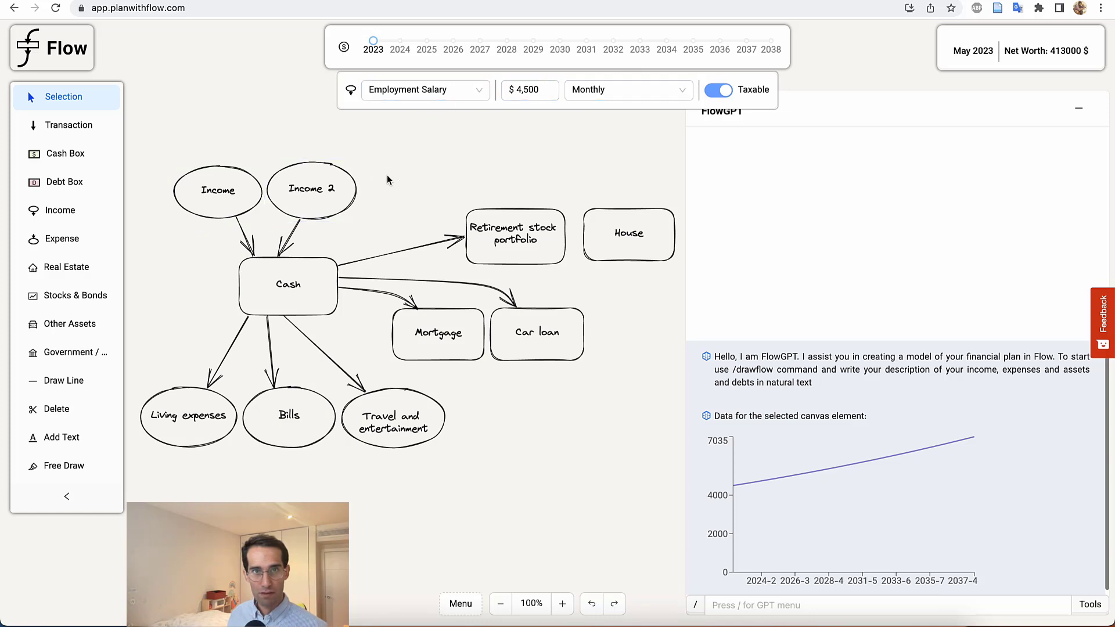
{"action": "left_click", "coordinate": [513, 251]}
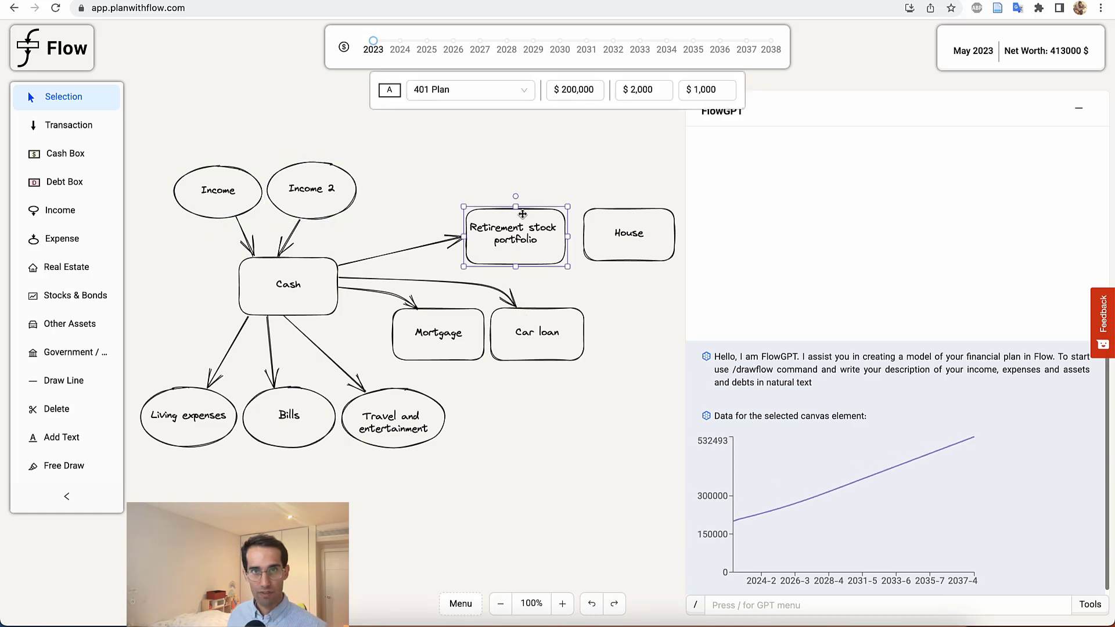
{"action": "left_click", "coordinate": [439, 344]}
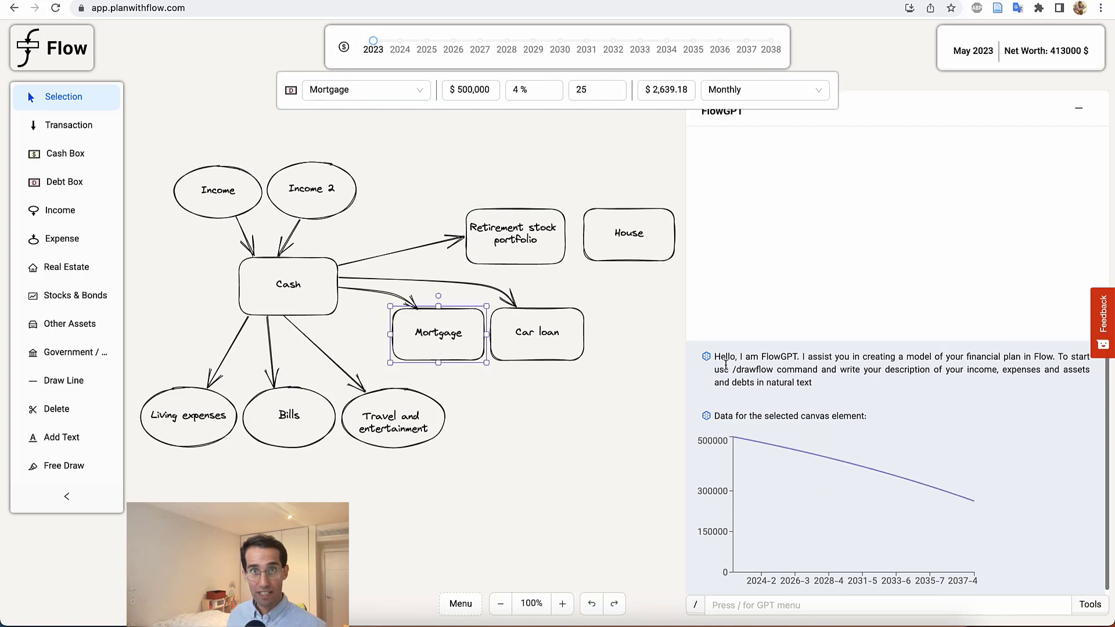
{"action": "left_click", "coordinate": [588, 87]}
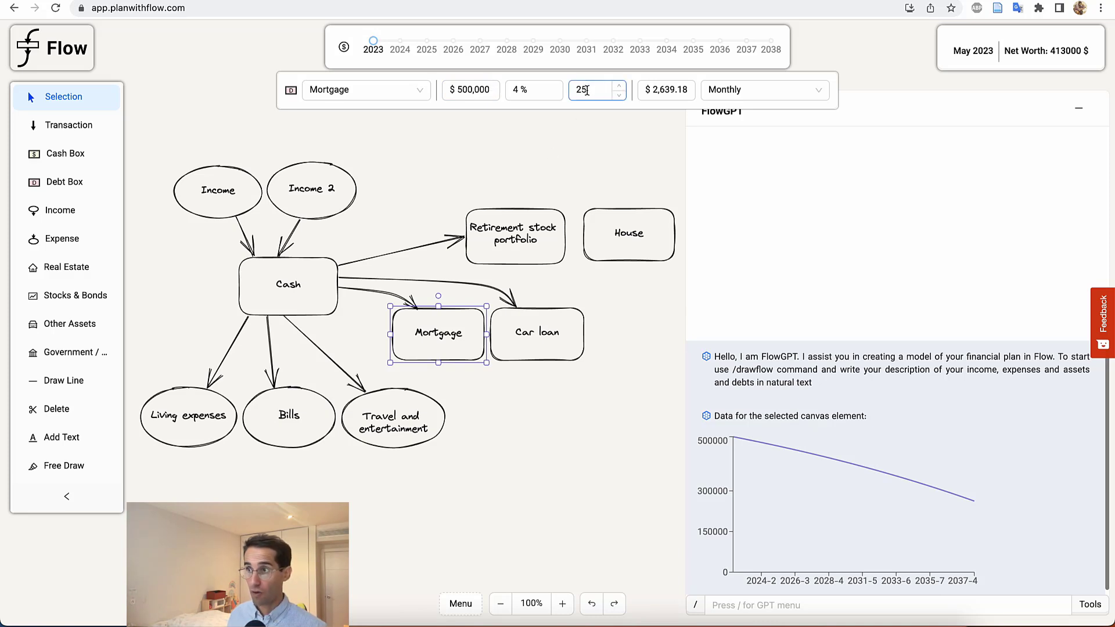
Set the car loan's interest rate to 5% and its term to 4 years, and check its payoff chart.
{"action": "left_click", "coordinate": [555, 334]}
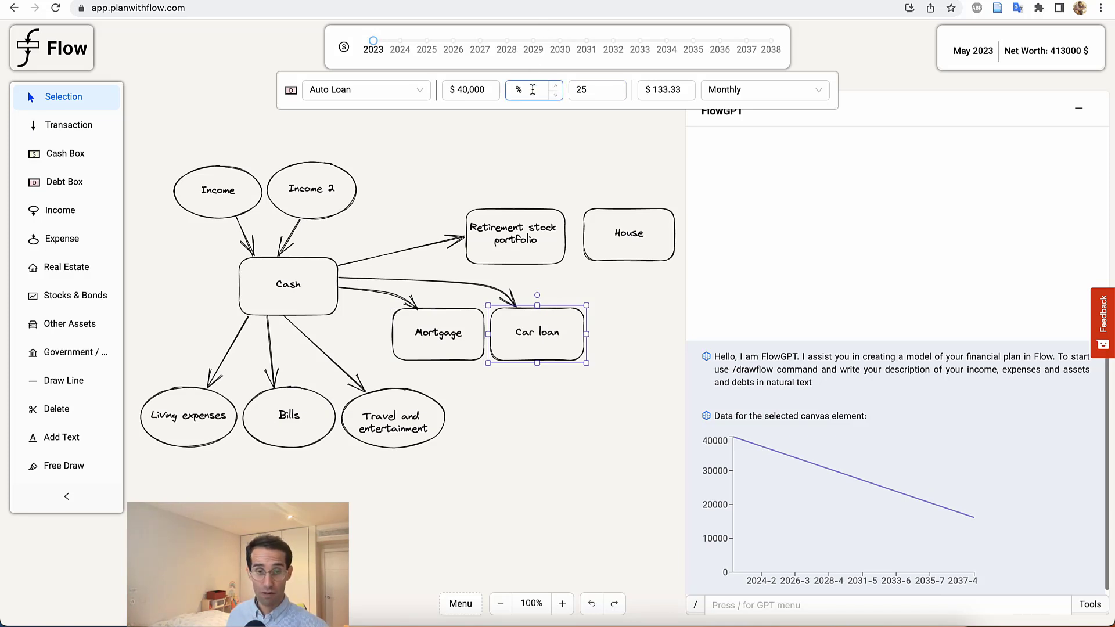
{"action": "left_click", "coordinate": [532, 89]}
{"action": "type", "text": "5"}
{"action": "left_click", "coordinate": [577, 90]}
{"action": "double_click", "coordinate": [577, 90]}
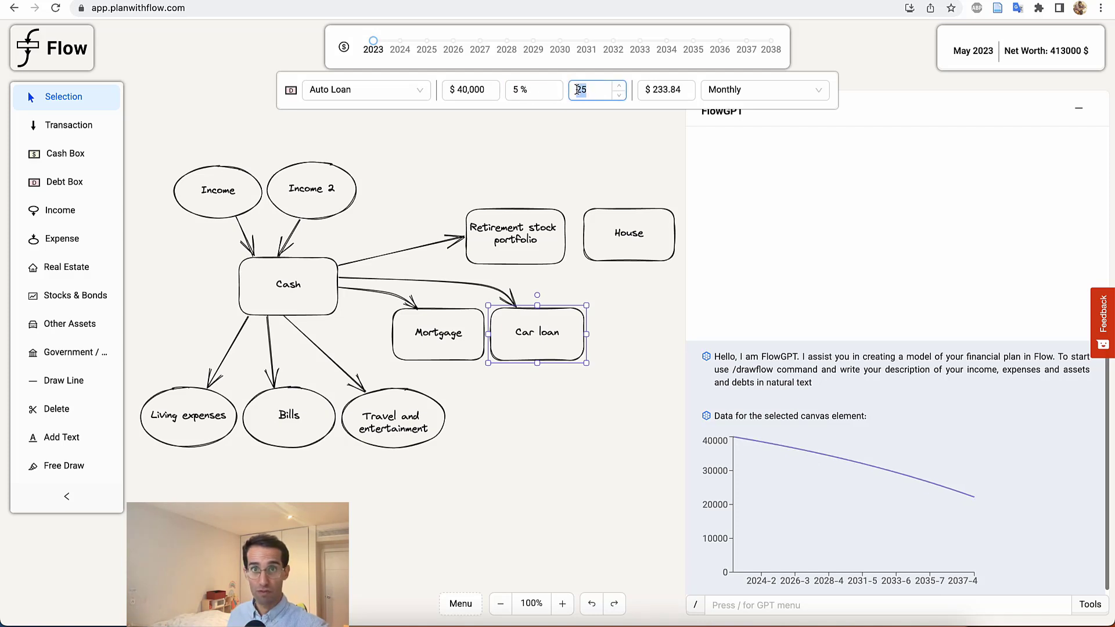
{"action": "type", "text": "4"}
{"action": "left_click", "coordinate": [749, 527]}
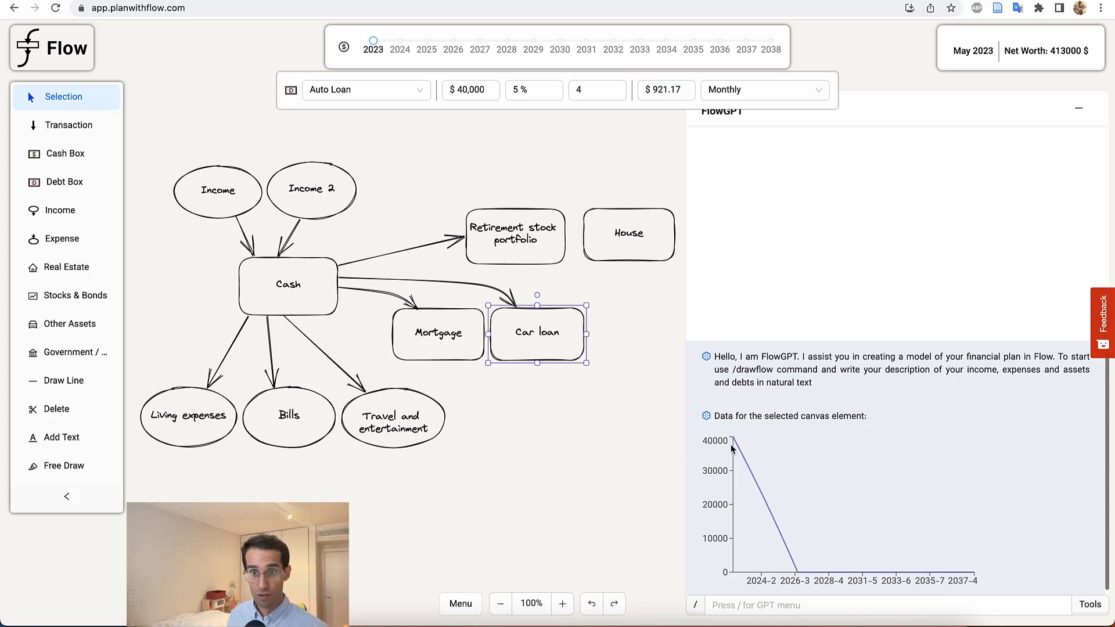
{"action": "mouse_move", "coordinate": [743, 465]}
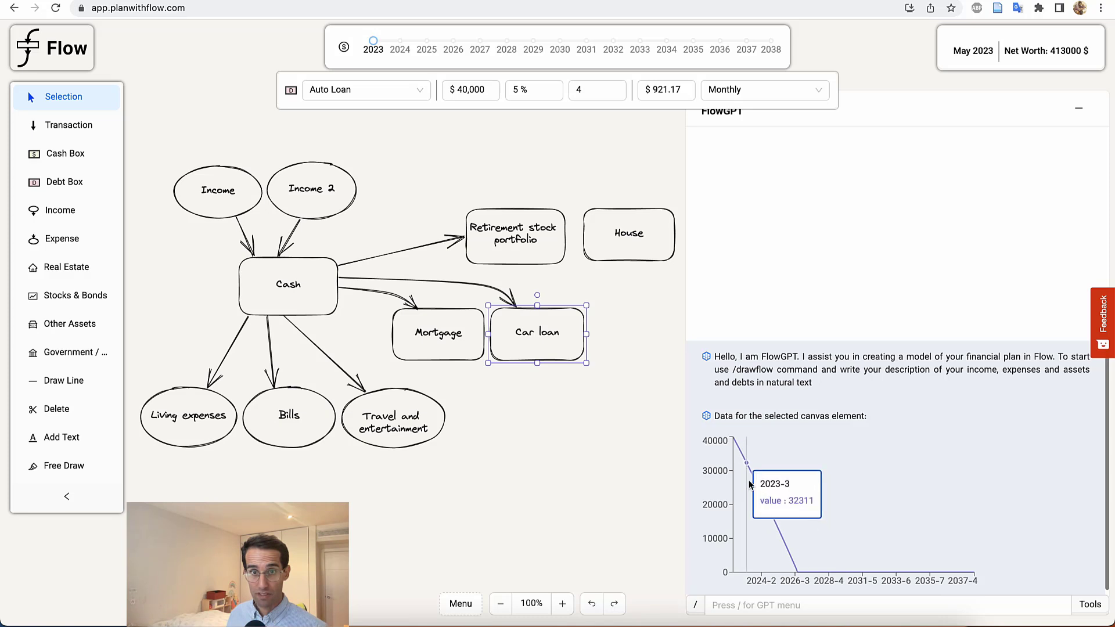
Examine the settings and projections of the mortgage, cash, living expenses, bills, travel and entertainment, and house elements.
{"action": "left_click", "coordinate": [425, 332]}
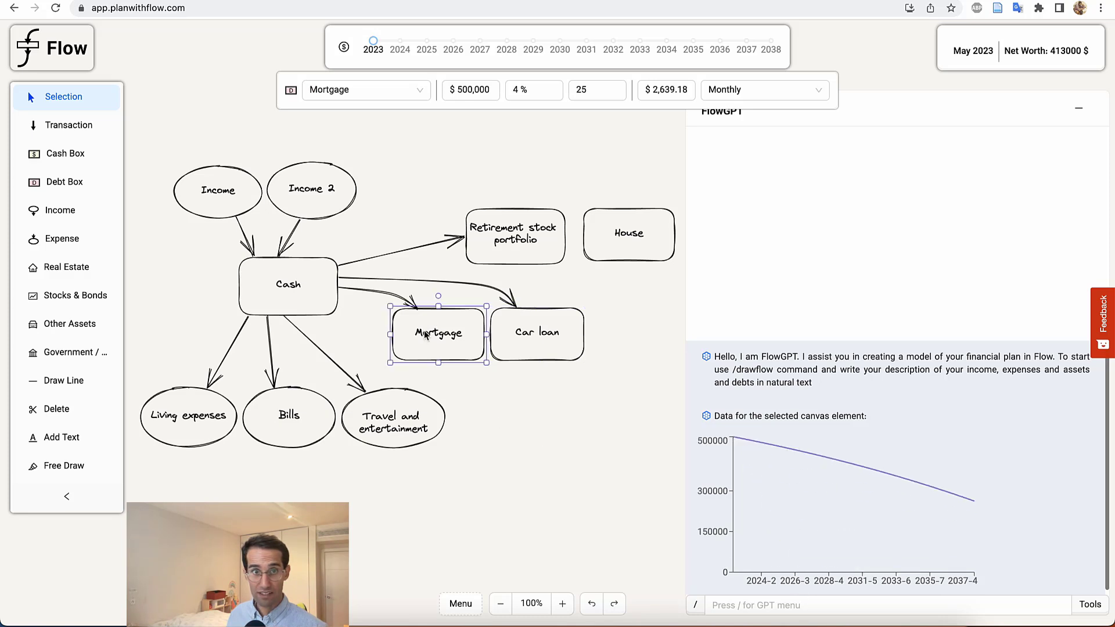
{"action": "left_click", "coordinate": [305, 294]}
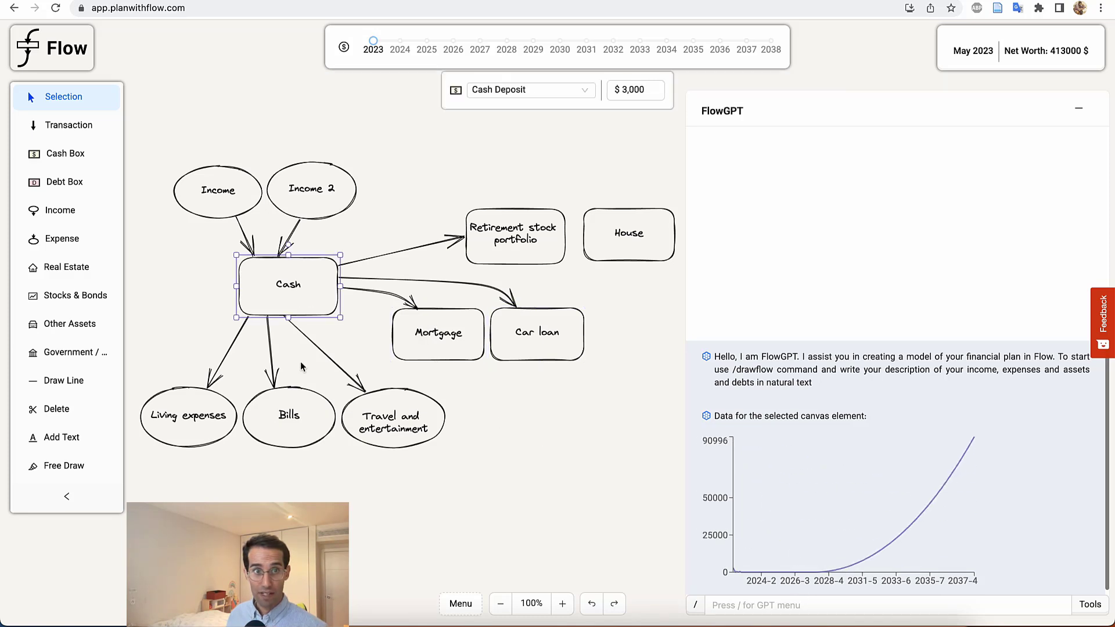
{"action": "left_click", "coordinate": [202, 412]}
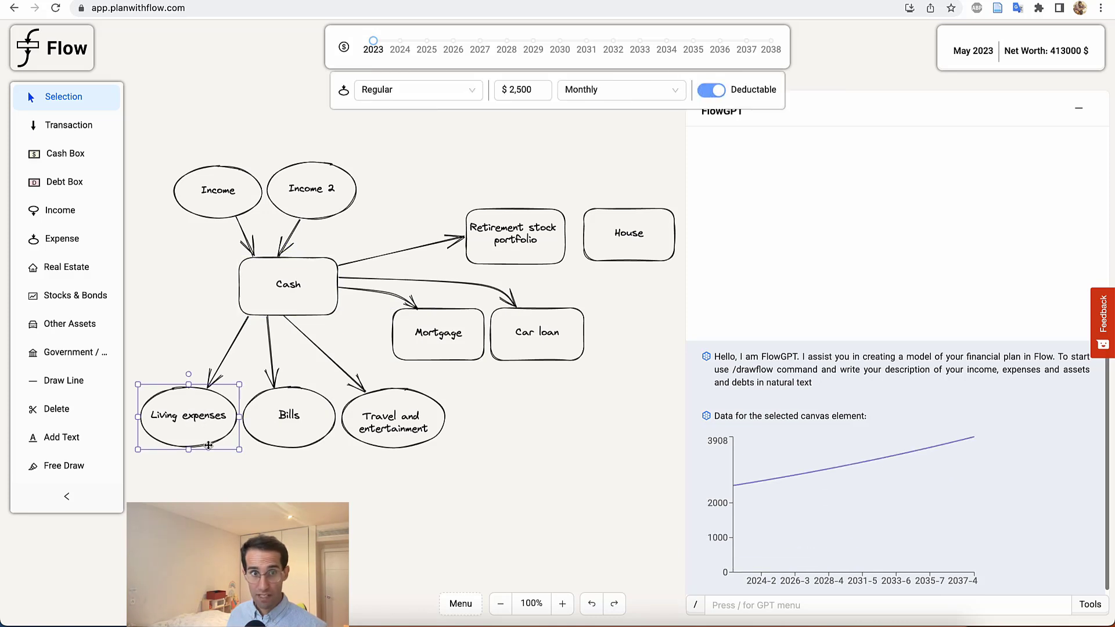
{"action": "left_click", "coordinate": [306, 426]}
{"action": "left_click", "coordinate": [402, 418]}
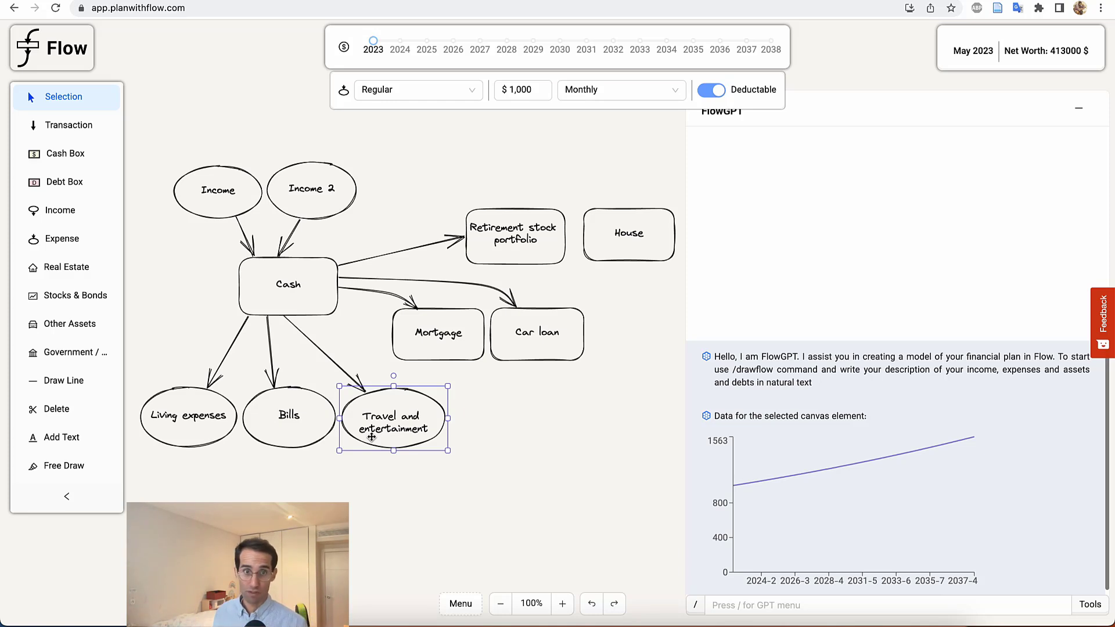
{"action": "left_click", "coordinate": [520, 87]}
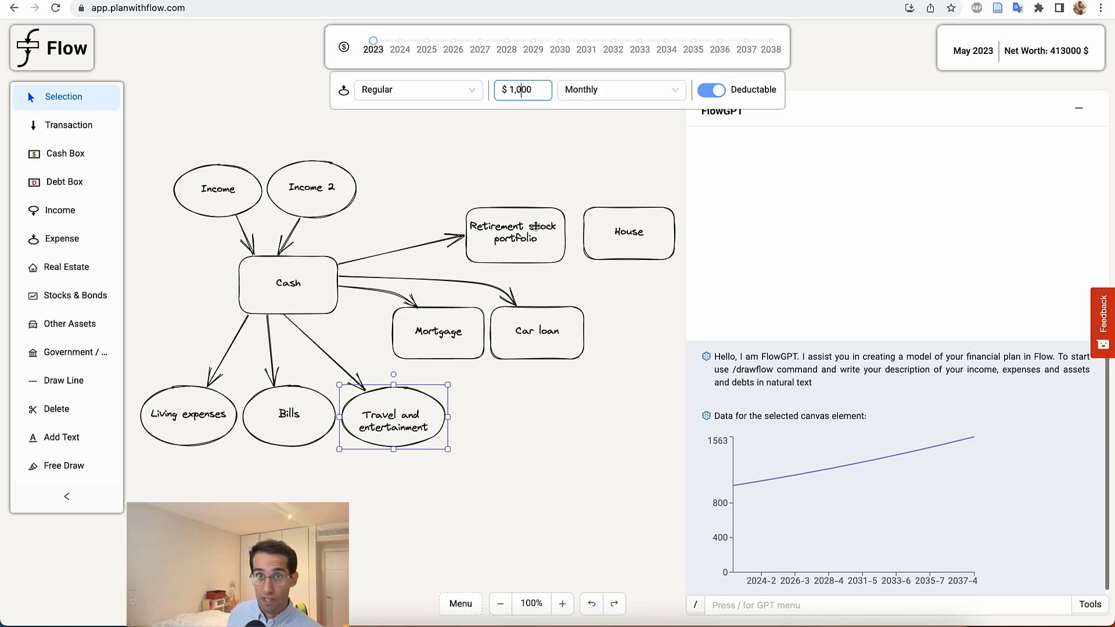
{"action": "left_click", "coordinate": [647, 236]}
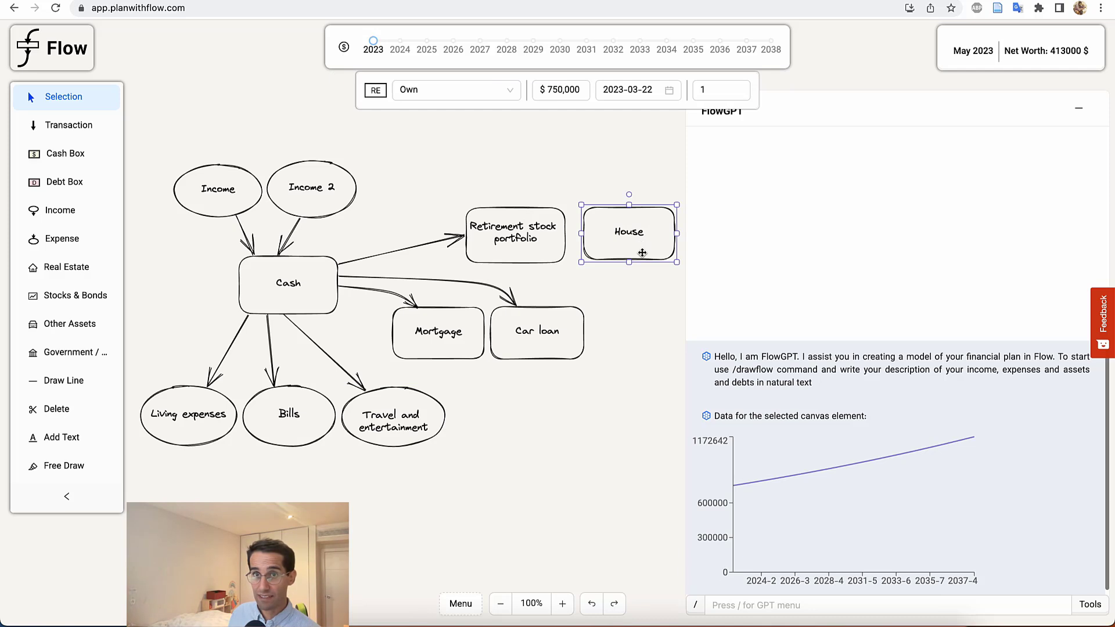
{"action": "mouse_move", "coordinate": [631, 244]}
{"action": "left_mouse_down"}
{"action": "mouse_move", "coordinate": [621, 233]}
{"action": "mouse_move", "coordinate": [627, 243]}
{"action": "left_mouse_up"}
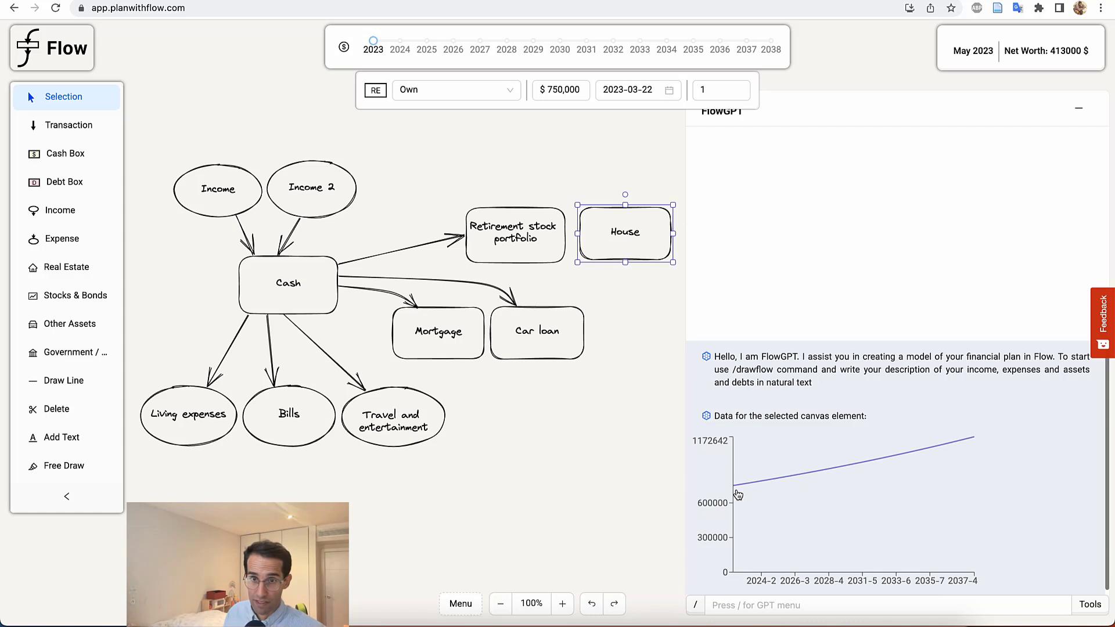
{"action": "mouse_move", "coordinate": [846, 475]}
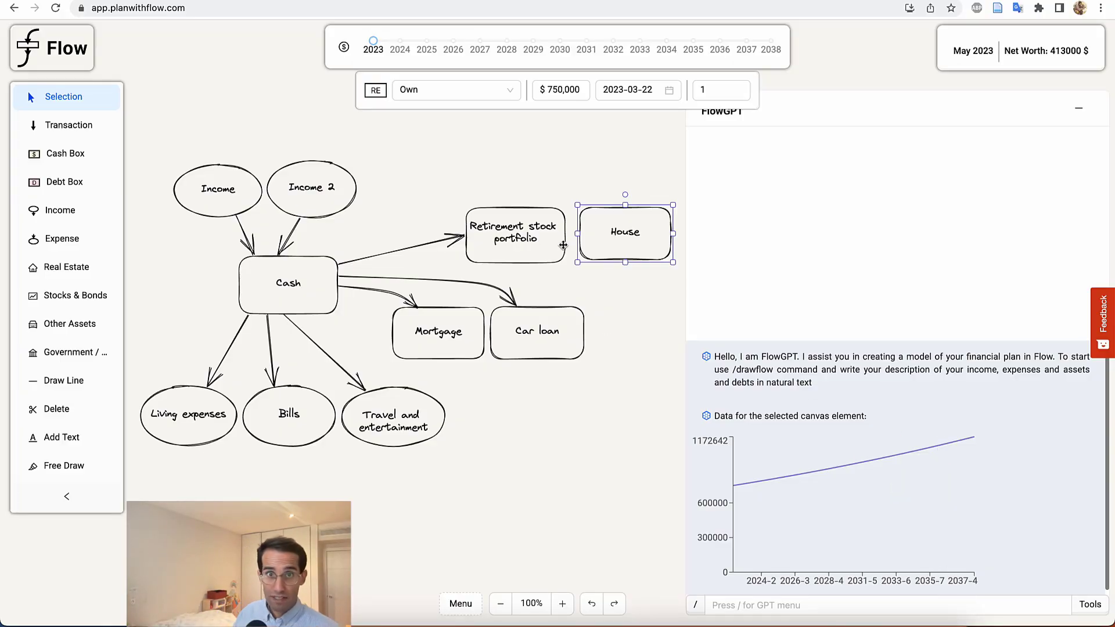
Set the retirement stock portfolio's maximum contribution to $1,000.
{"action": "left_click", "coordinate": [508, 251]}
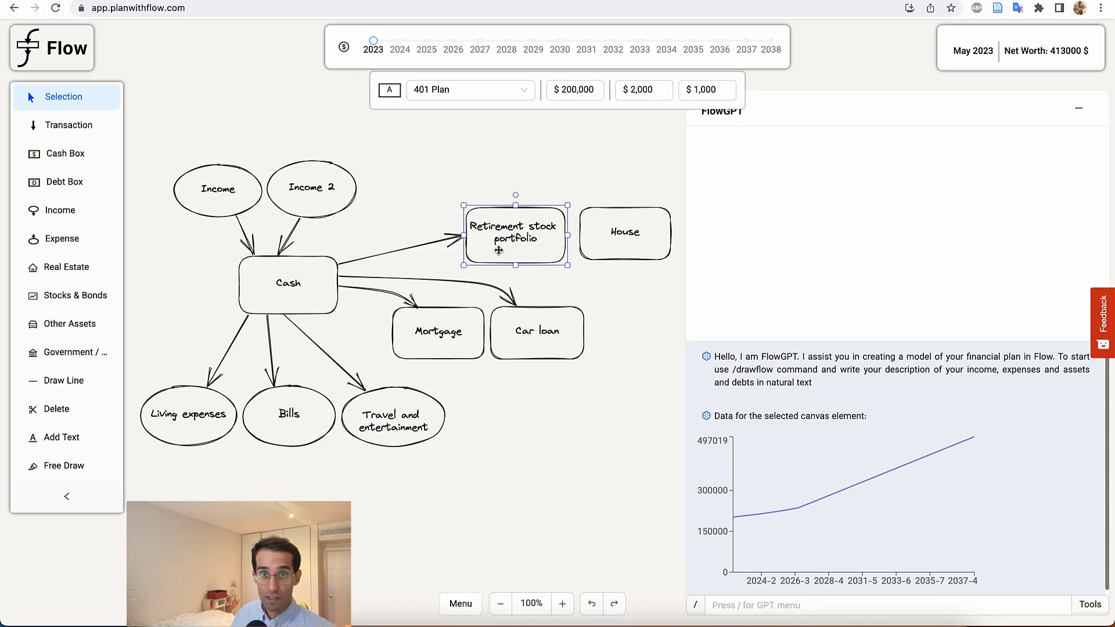
{"action": "left_click", "coordinate": [637, 88]}
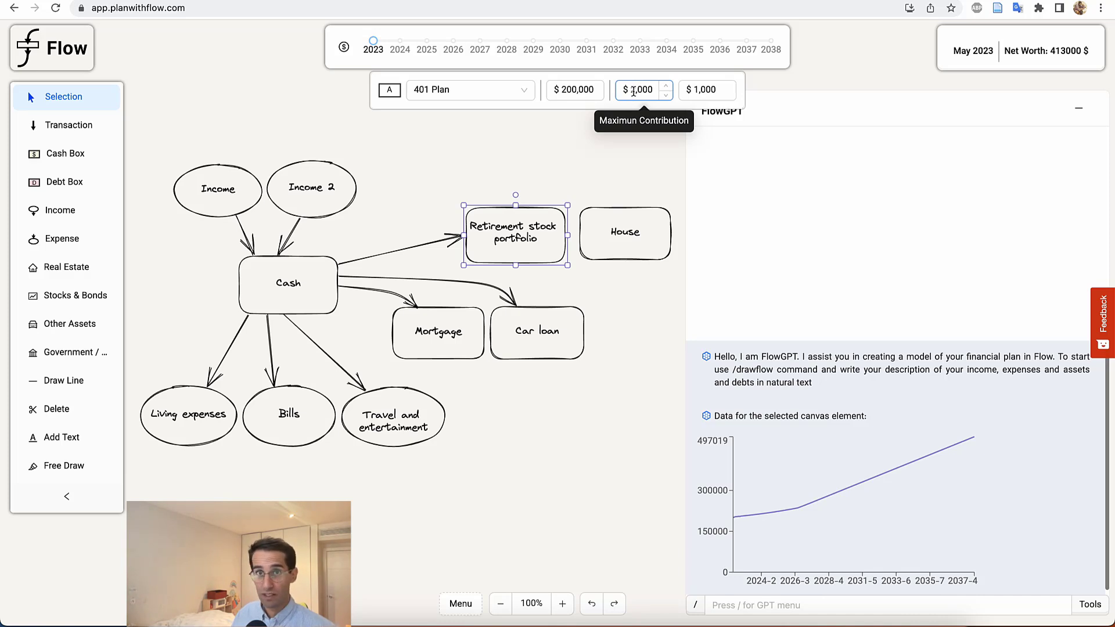
{"action": "left_click", "coordinate": [634, 90]}
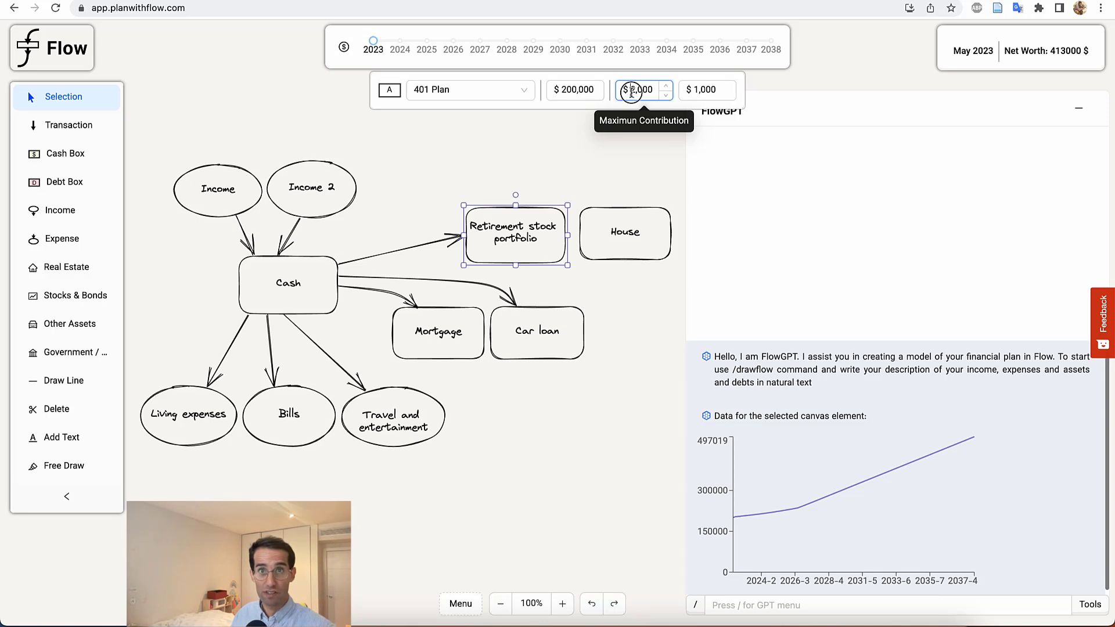
{"action": "type", "text": "1"}
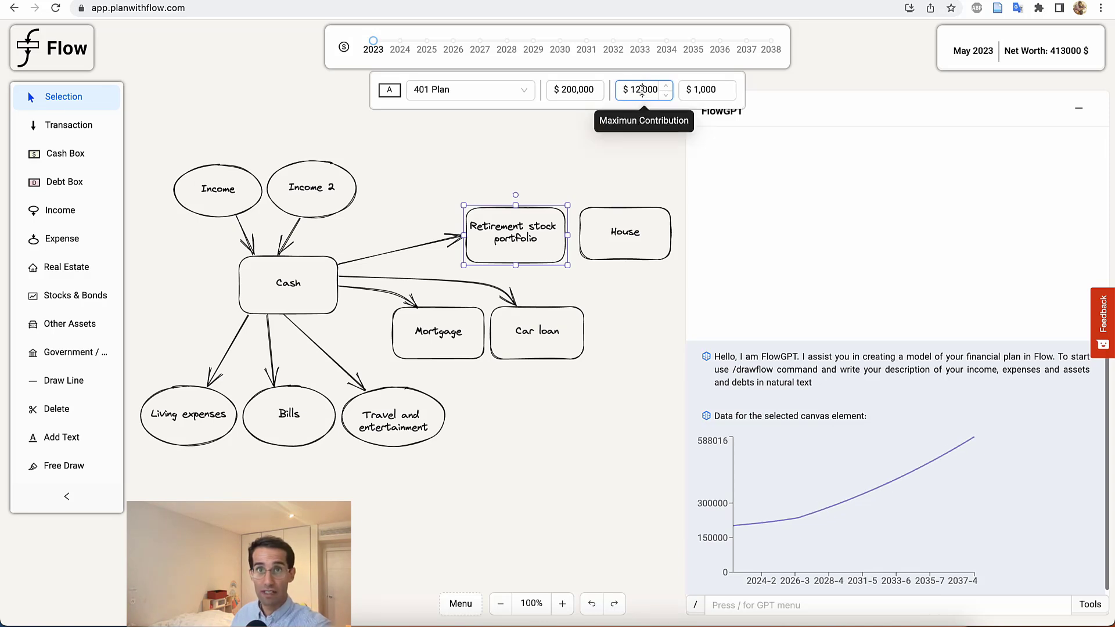
{"action": "key", "text": "BackSpace"}
{"action": "key", "text": "BackSpace"}
{"action": "left_click", "coordinate": [607, 135]}
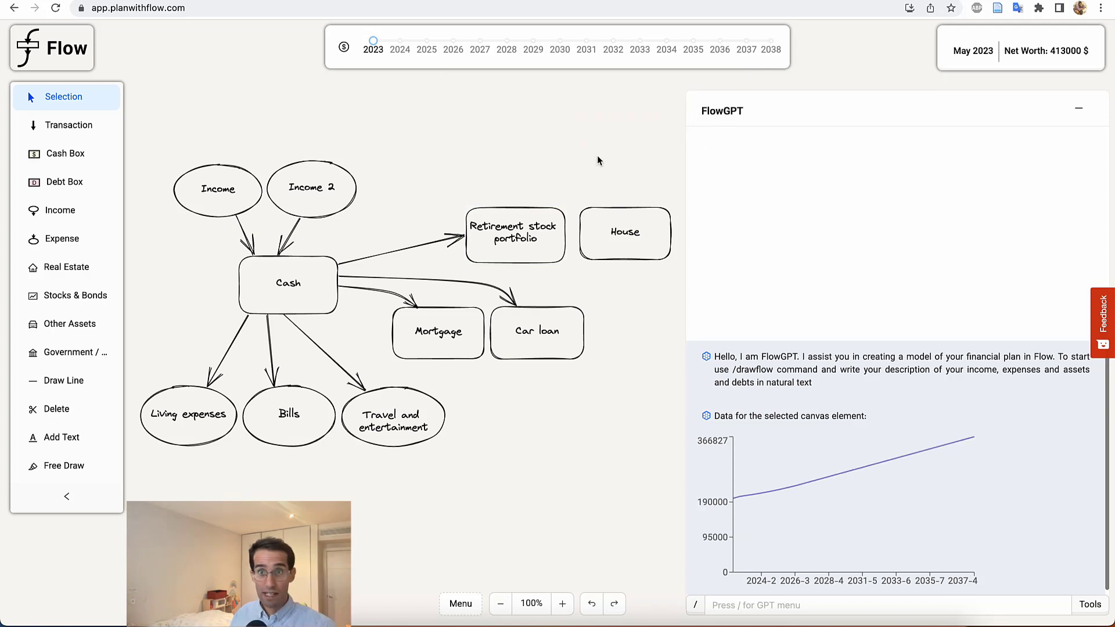
Check the cash projection along with the mortgage and retirement stock portfolio data.
{"action": "left_click", "coordinate": [304, 280]}
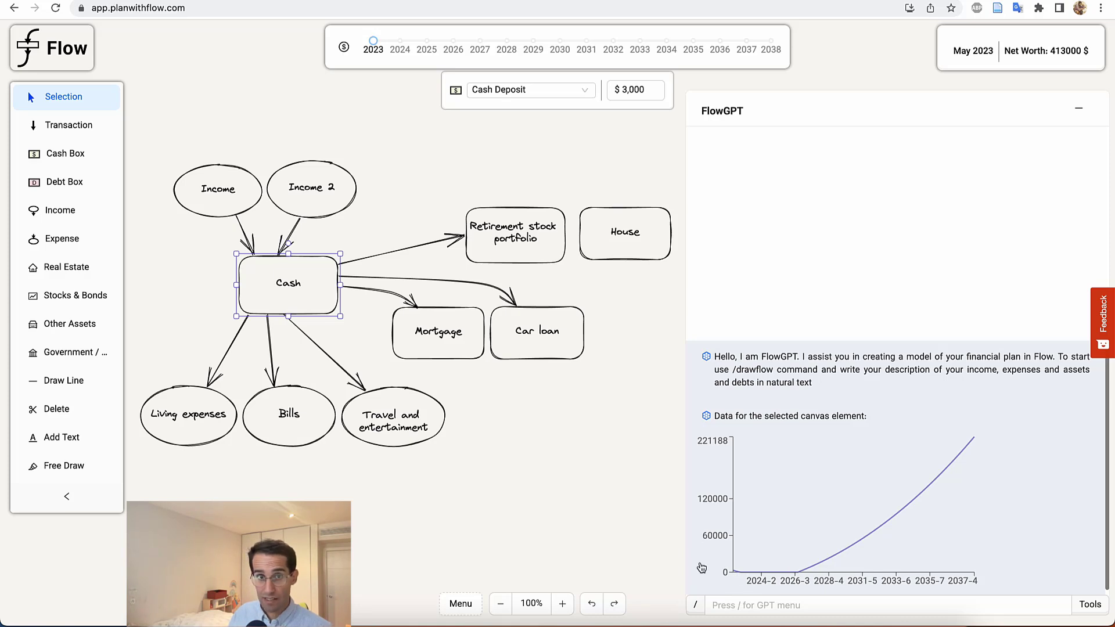
{"action": "left_click", "coordinate": [421, 335]}
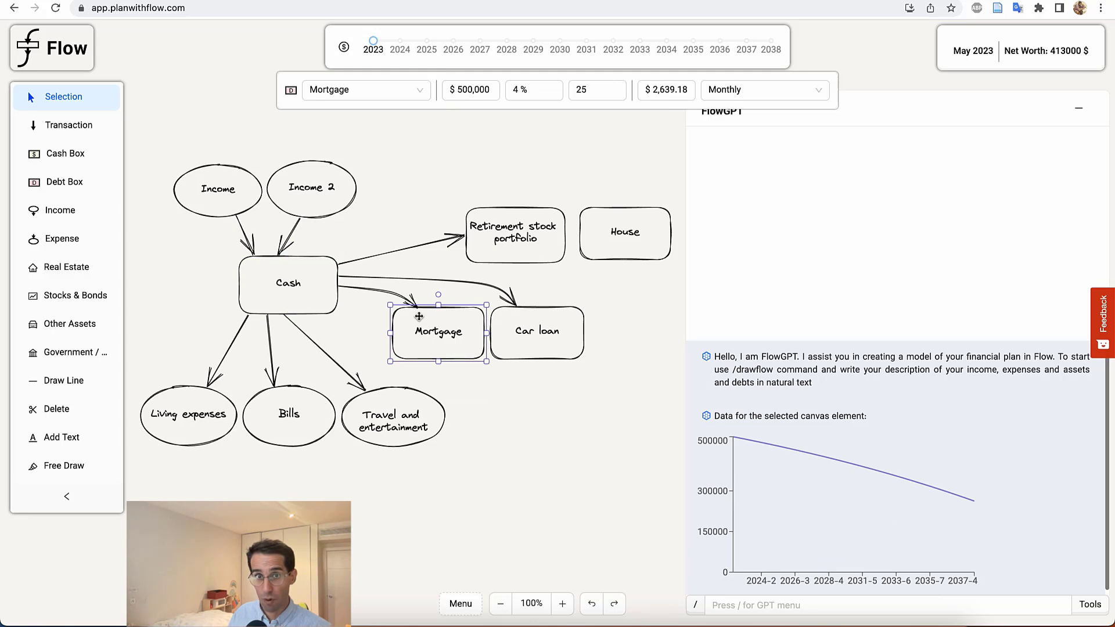
{"action": "left_click", "coordinate": [552, 231]}
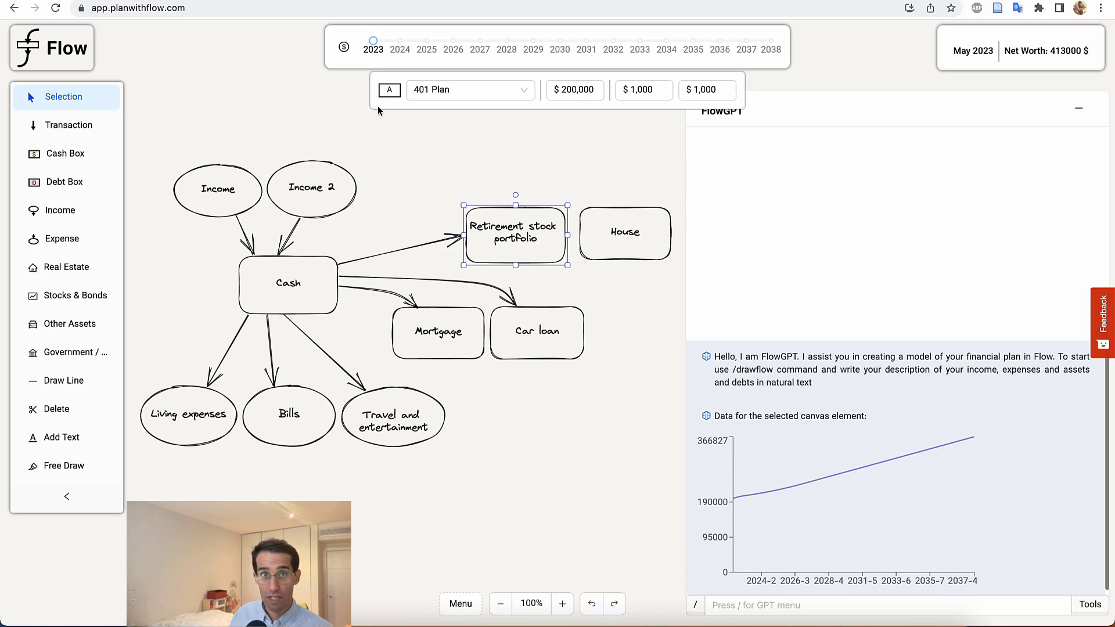
{"action": "left_click", "coordinate": [368, 134]}
Show the dollar amounts on the diagram and move both incomes and the retirement stock portfolio upward to expose their arrow labels.
{"action": "left_click", "coordinate": [345, 50]}
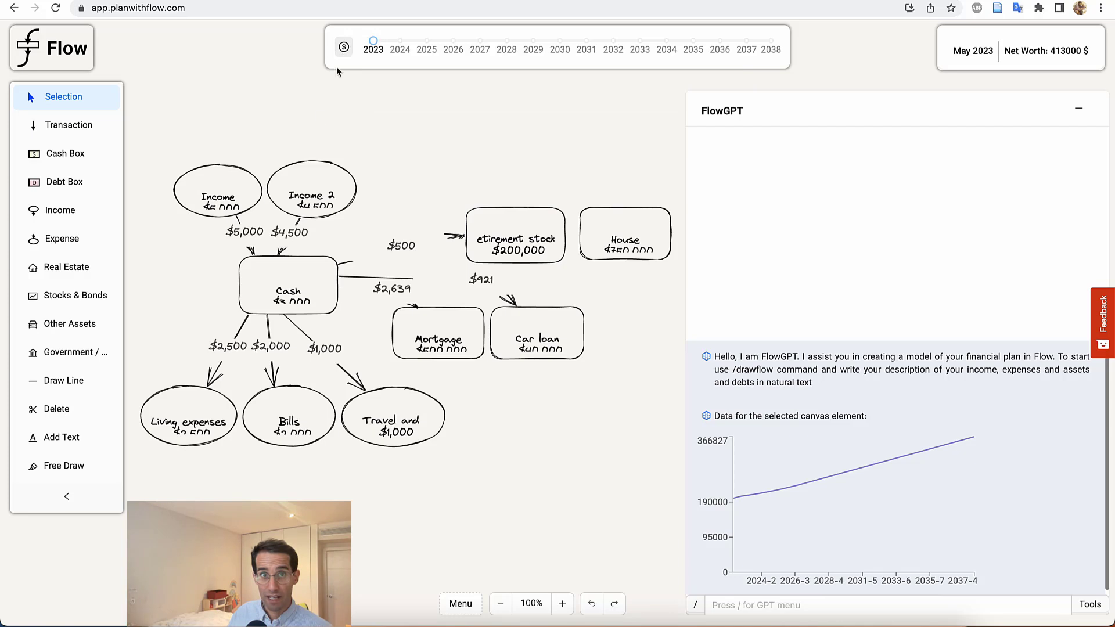
{"action": "left_click_drag", "start_coordinate": [302, 202], "coordinate": [313, 182]}
{"action": "left_click_drag", "start_coordinate": [249, 195], "coordinate": [237, 179]}
{"action": "left_click_drag", "start_coordinate": [550, 247], "coordinate": [550, 234]}
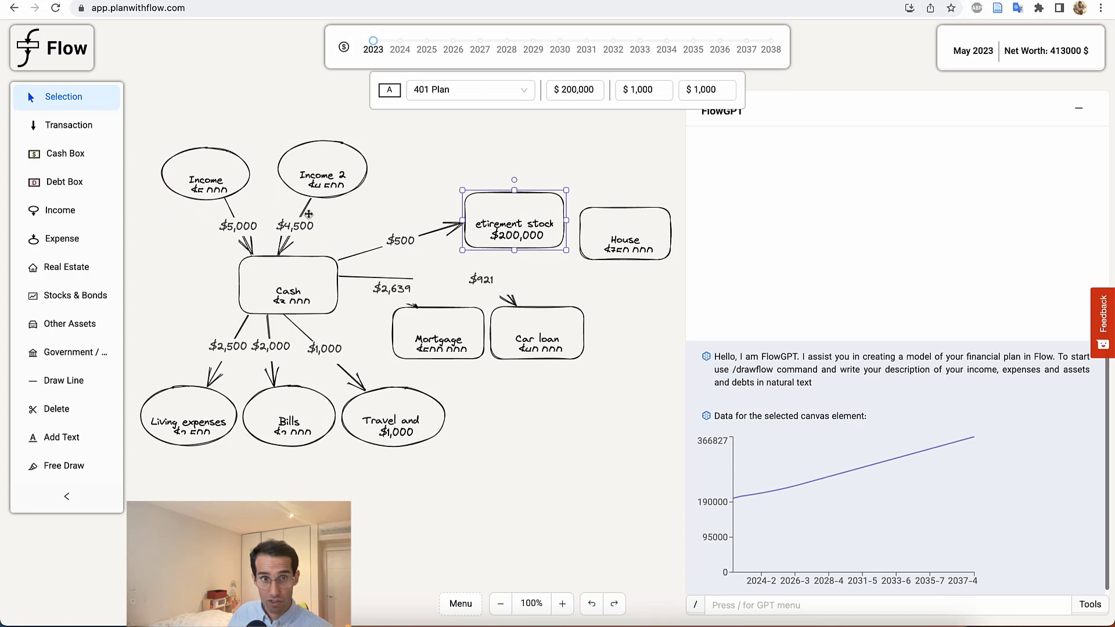
Move the three expense ovals, the mortgage and the car loan slightly farther from Cash so their arrows and amounts fit.
{"action": "left_click_drag", "start_coordinate": [203, 399], "coordinate": [198, 400]}
{"action": "left_click_drag", "start_coordinate": [269, 403], "coordinate": [268, 409]}
{"action": "left_click_drag", "start_coordinate": [372, 406], "coordinate": [375, 412]}
{"action": "left_click_drag", "start_coordinate": [422, 344], "coordinate": [414, 354]}
{"action": "left_click_drag", "start_coordinate": [539, 320], "coordinate": [558, 325]}
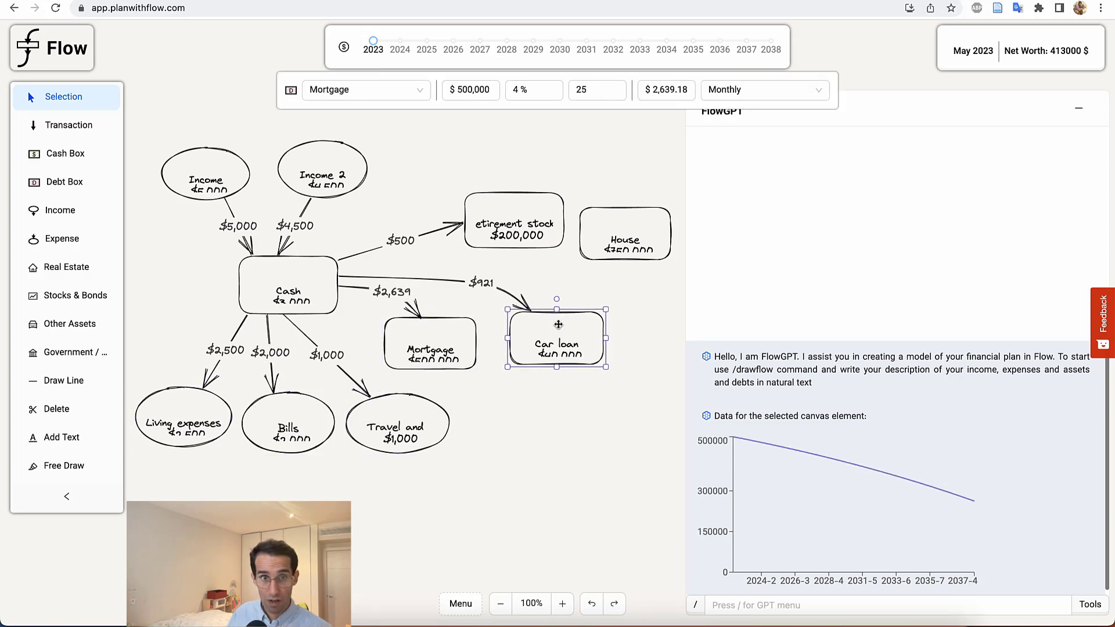
Inspect the cash projection and the retirement stock portfolio's maximum contribution and growth chart.
{"action": "left_click", "coordinate": [296, 291]}
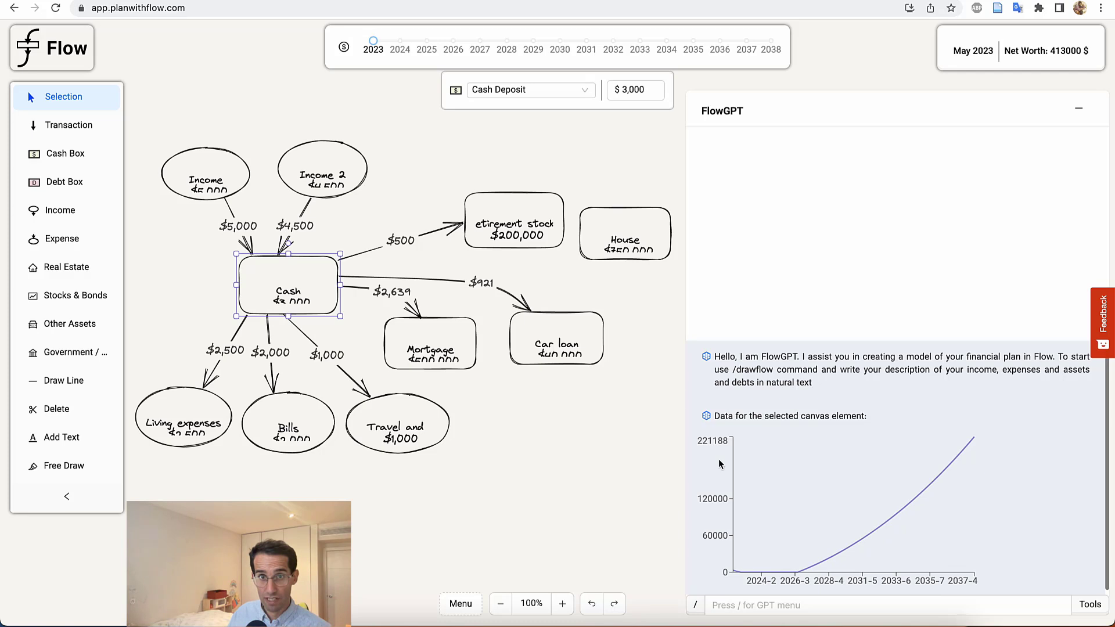
{"action": "left_click", "coordinate": [521, 243]}
{"action": "left_click", "coordinate": [633, 90]}
{"action": "left_click", "coordinate": [562, 156]}
{"action": "left_click", "coordinate": [504, 241]}
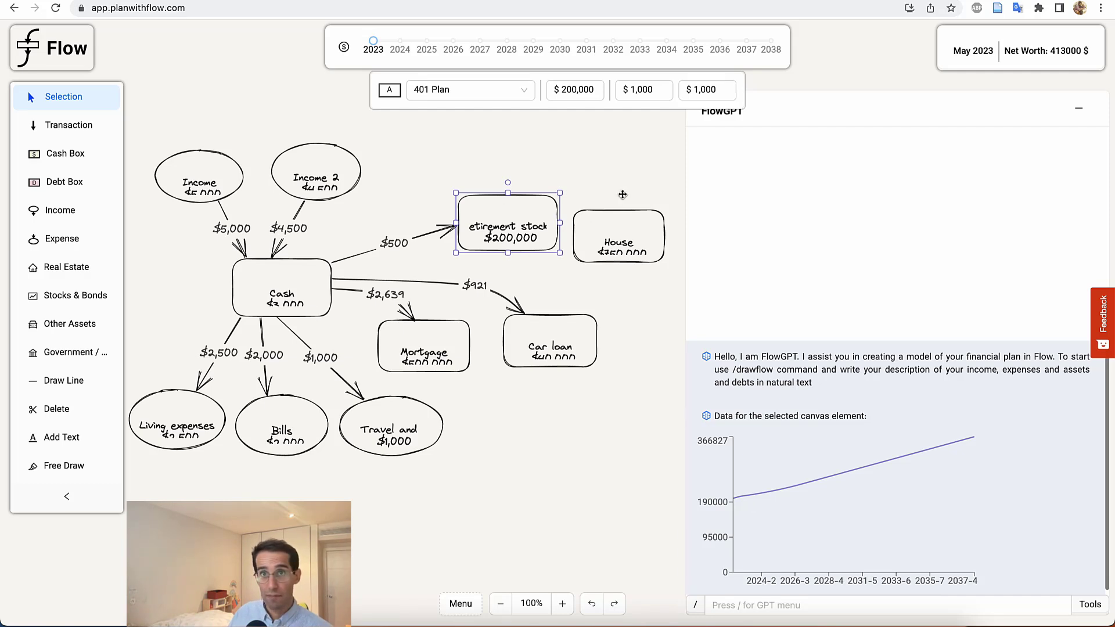
Set the retirement stock portfolio's maximum contribution to $500.
{"action": "double_click", "coordinate": [635, 88]}
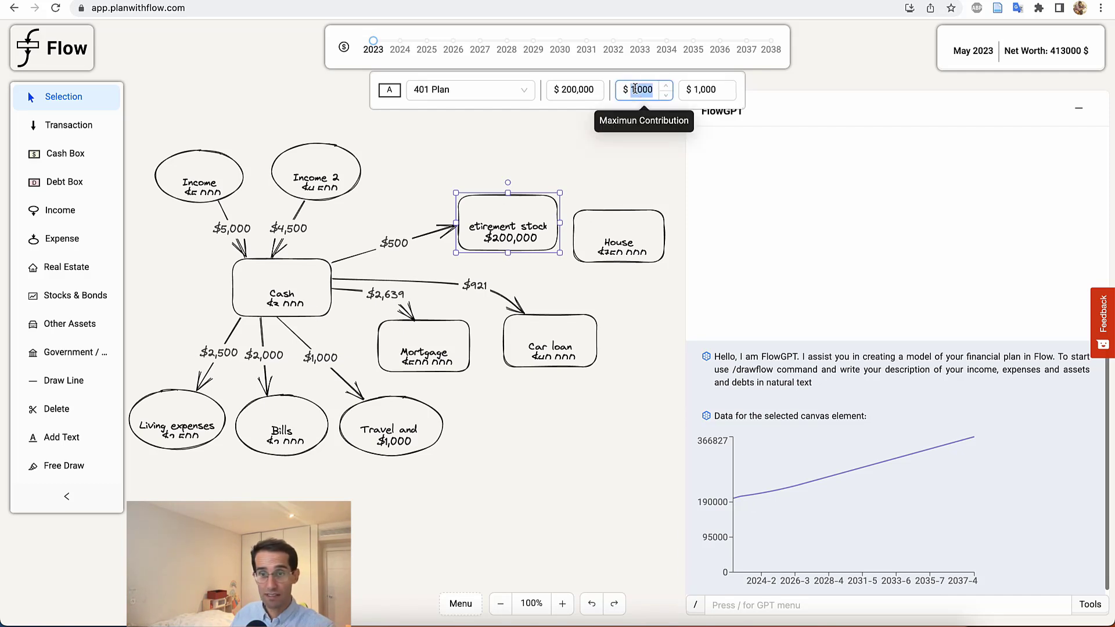
{"action": "type", "text": "500"}
{"action": "left_click", "coordinate": [634, 165]}
{"action": "left_click", "coordinate": [491, 214]}
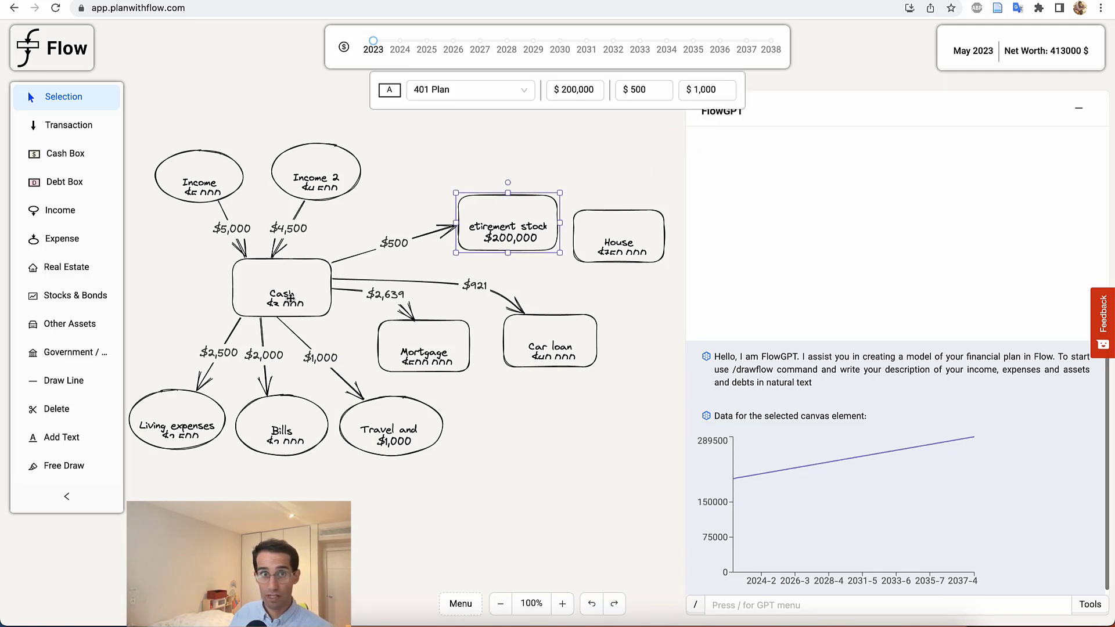
Compare the cash projection with the car loan's payoff chart, checking the cash values along the curve.
{"action": "left_click", "coordinate": [286, 292]}
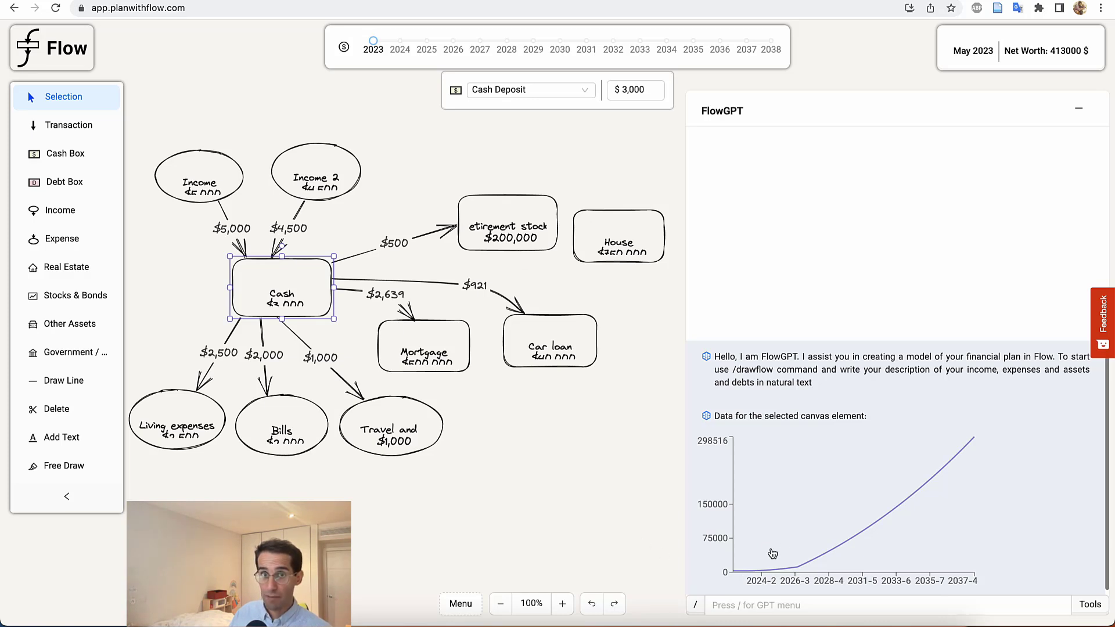
{"action": "left_click", "coordinate": [551, 343]}
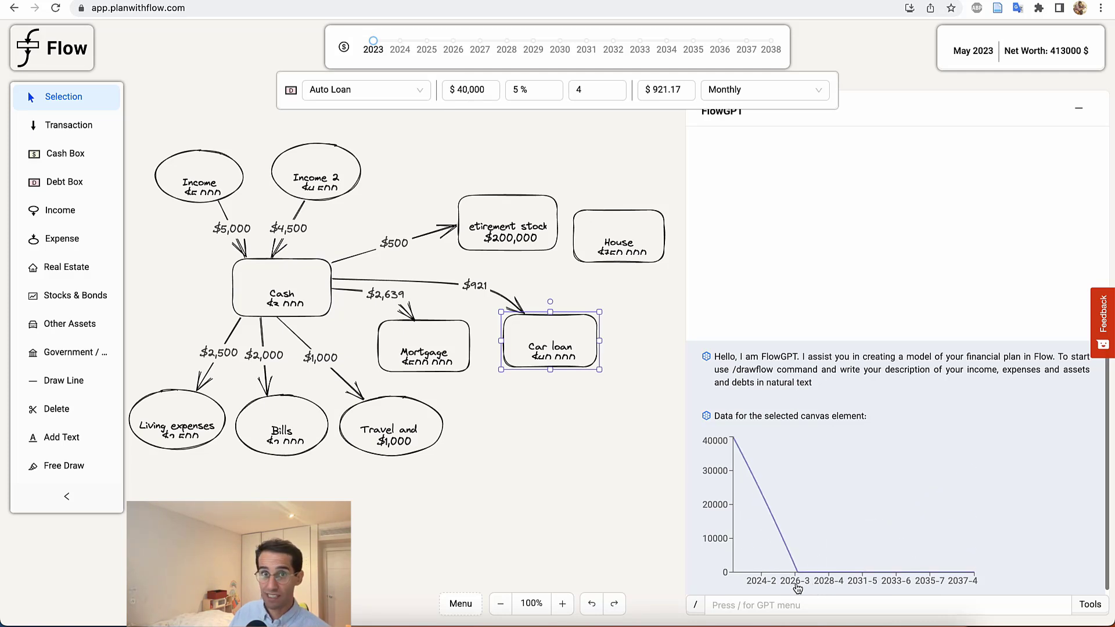
{"action": "left_click", "coordinate": [490, 246]}
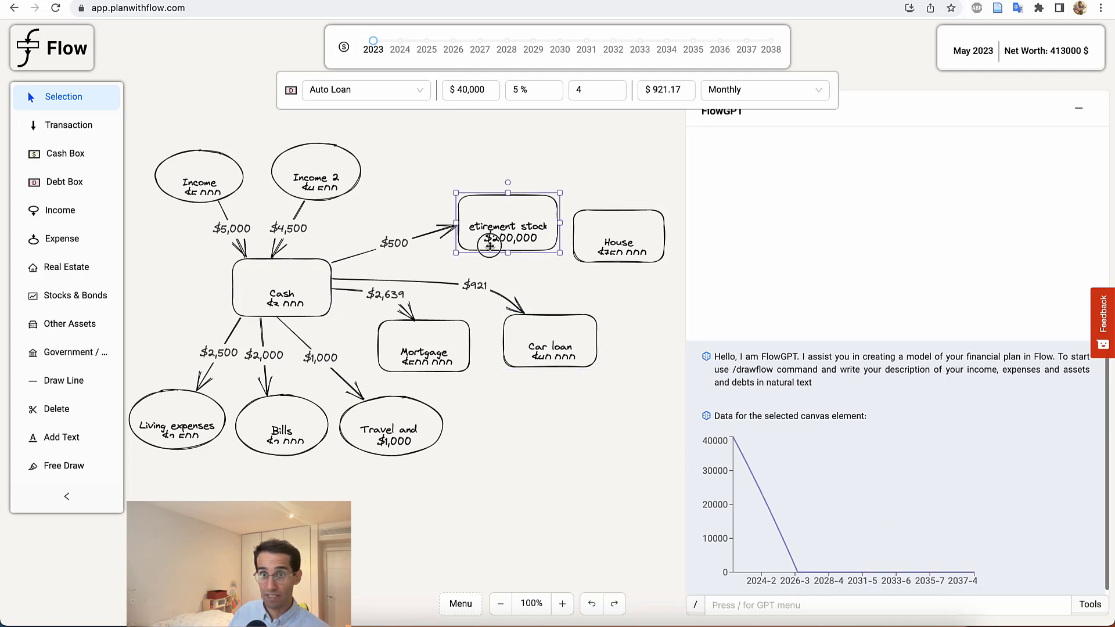
{"action": "left_click", "coordinate": [297, 292]}
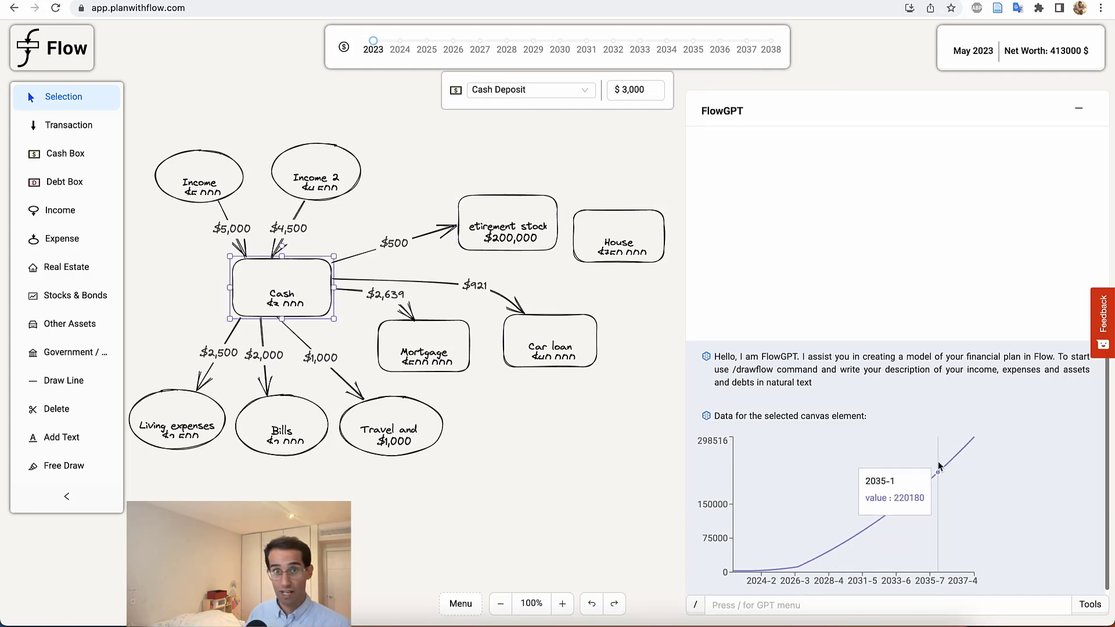
{"action": "scroll", "coordinate": [525, 260], "scroll_direction": "up", "scroll_amount": 2}
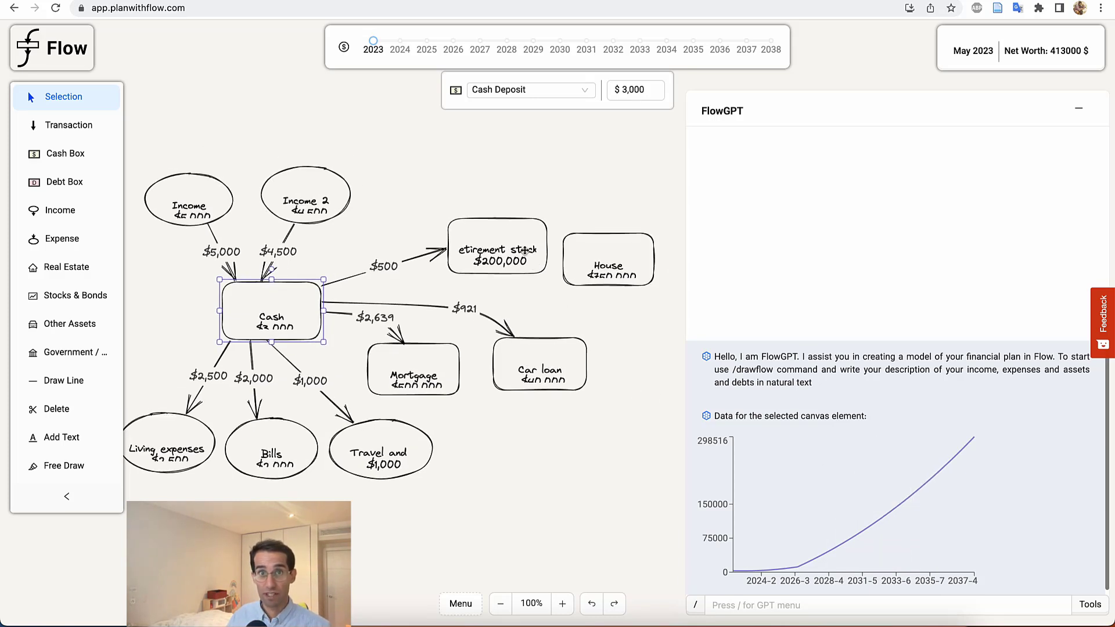
{"action": "scroll", "coordinate": [523, 267], "scroll_direction": "left", "scroll_amount": 2}
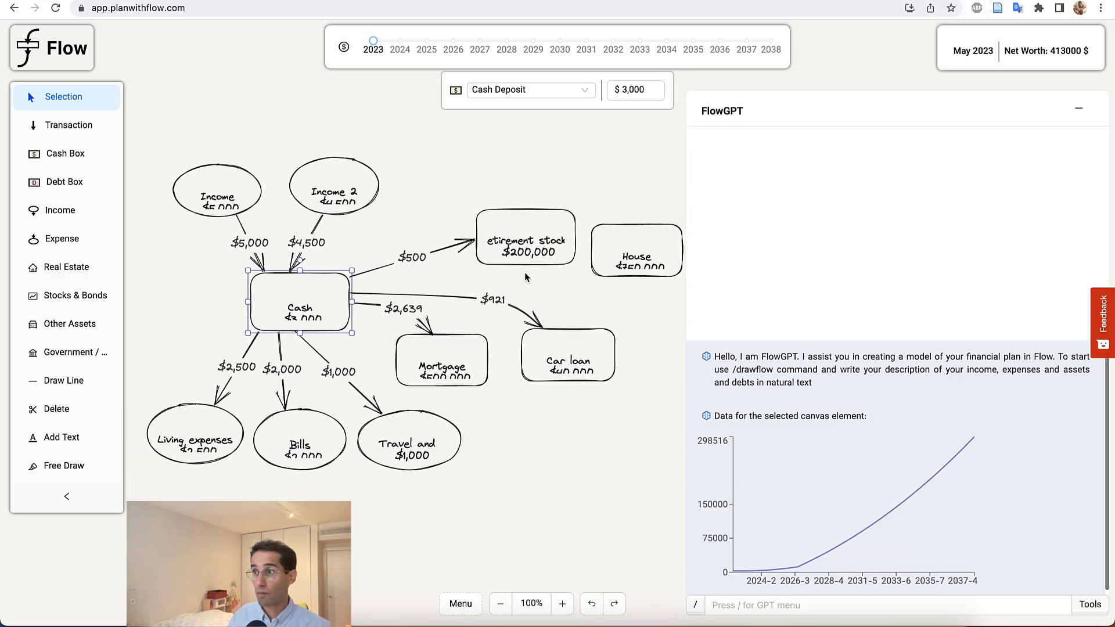
{"action": "mouse_move", "coordinate": [855, 528]}
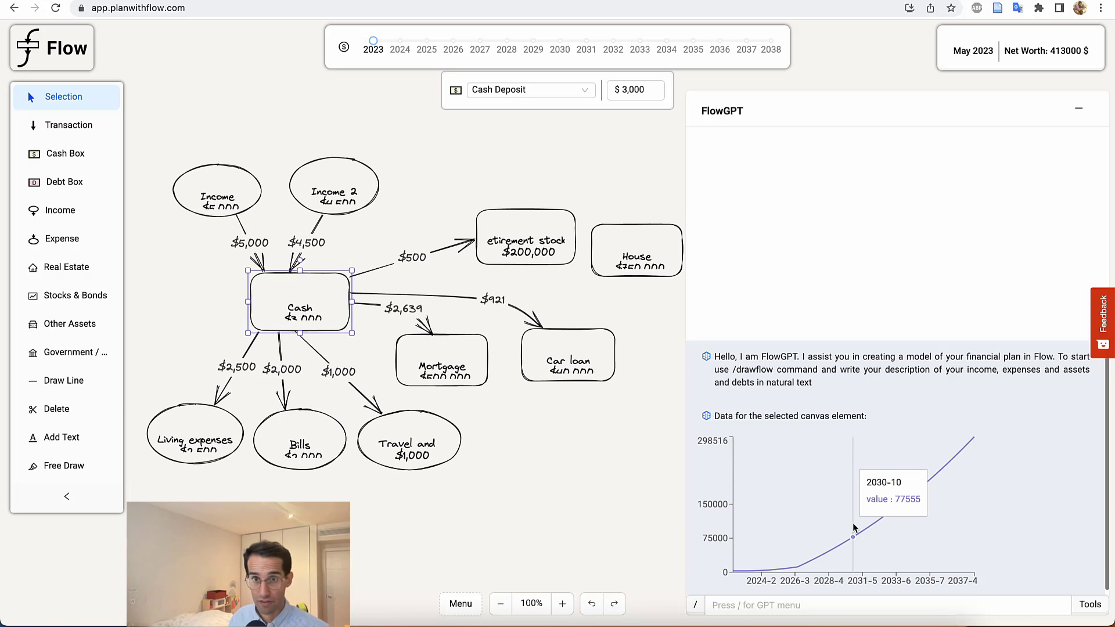
Check the House element's real estate settings and return to the cash projection.
{"action": "double_click", "coordinate": [649, 259]}
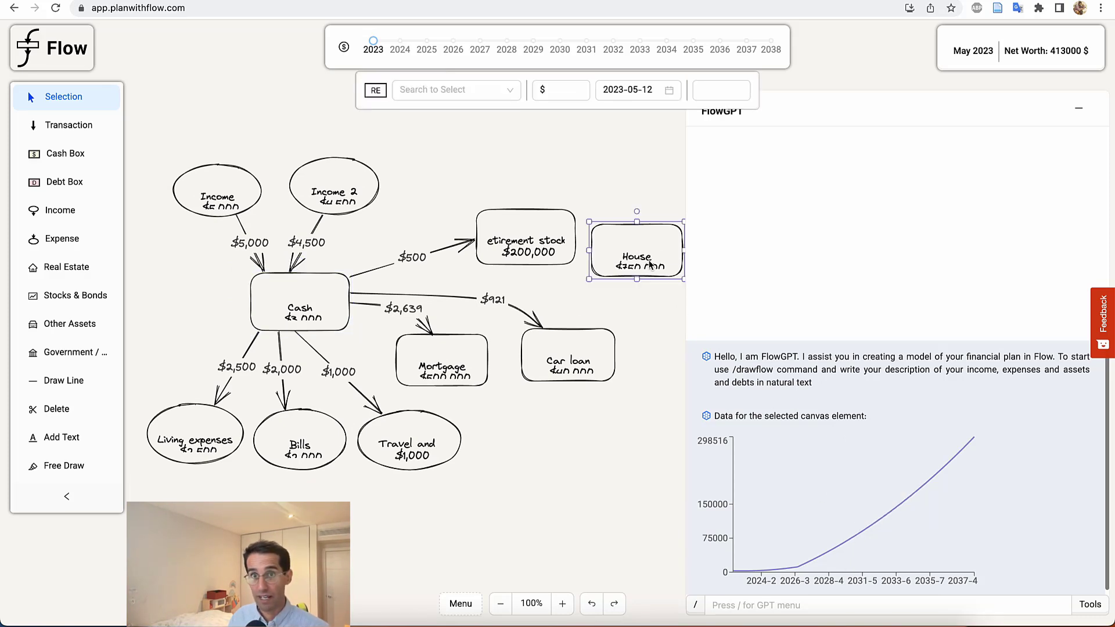
{"action": "left_click", "coordinate": [651, 306]}
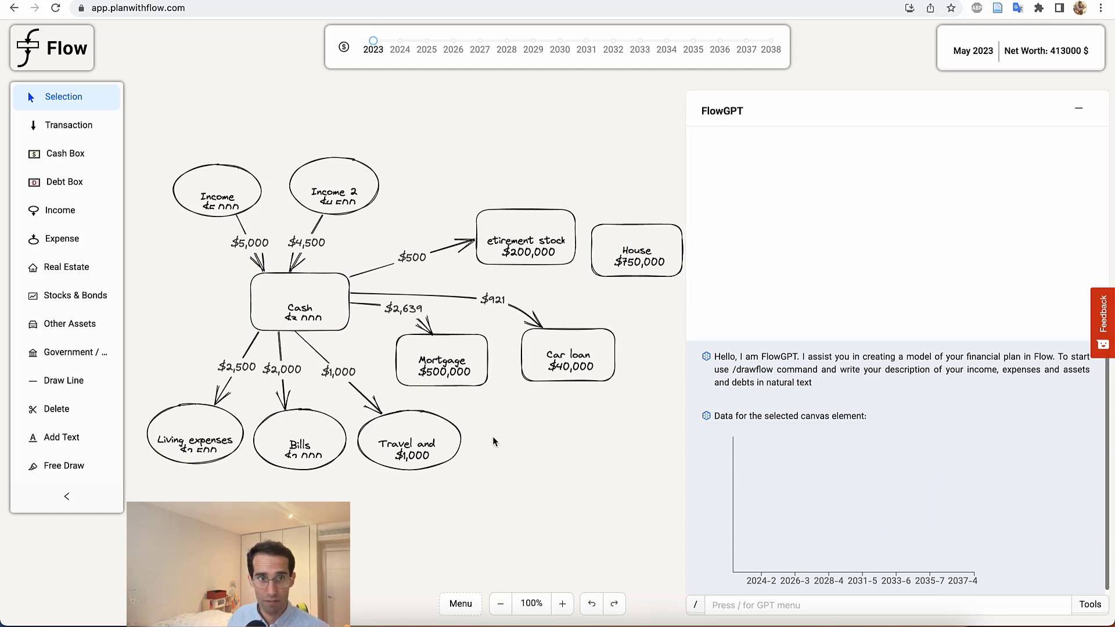
{"action": "left_click", "coordinate": [313, 318]}
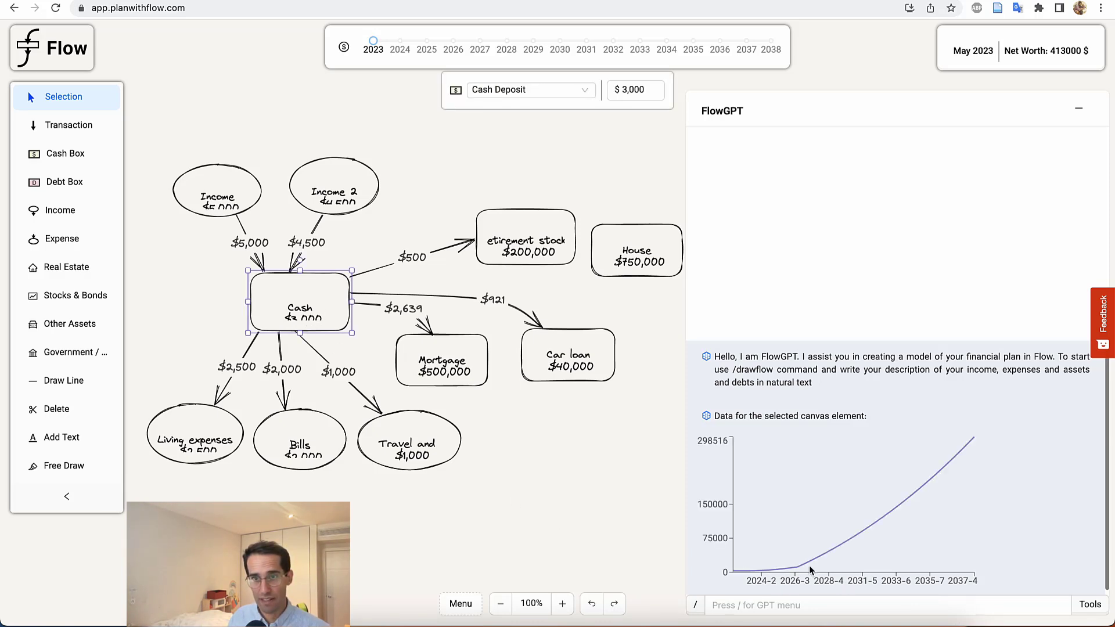
Ask FlowGPT how much cash will be available in 5 years.
{"action": "left_click", "coordinate": [845, 607]}
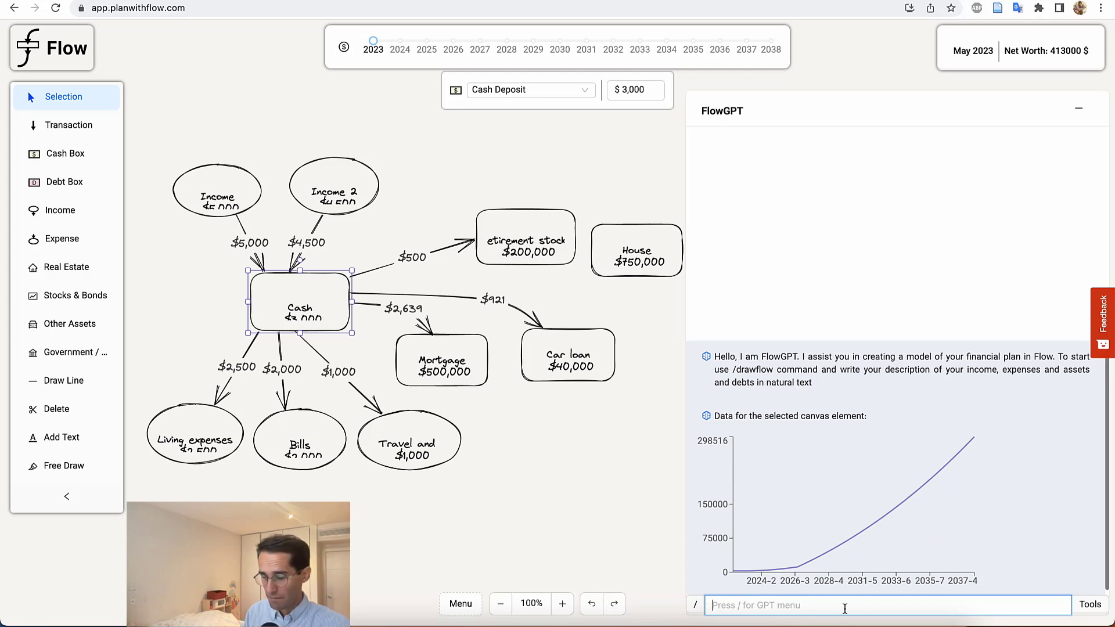
{"action": "type", "text": "how much money I have in 5 years?"}
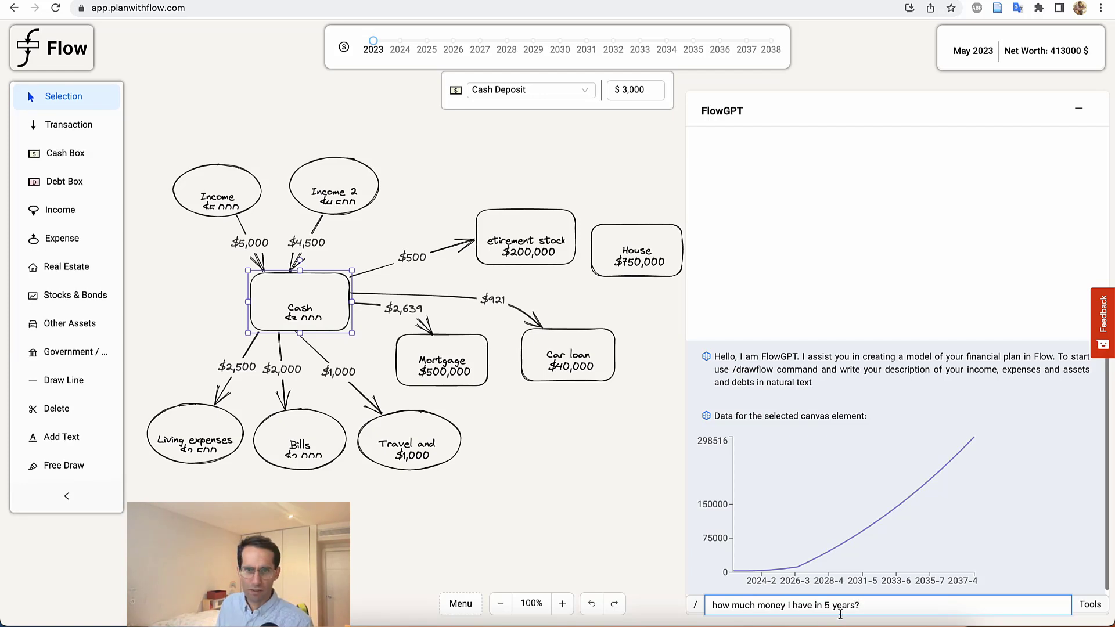
{"action": "double_click", "coordinate": [773, 604]}
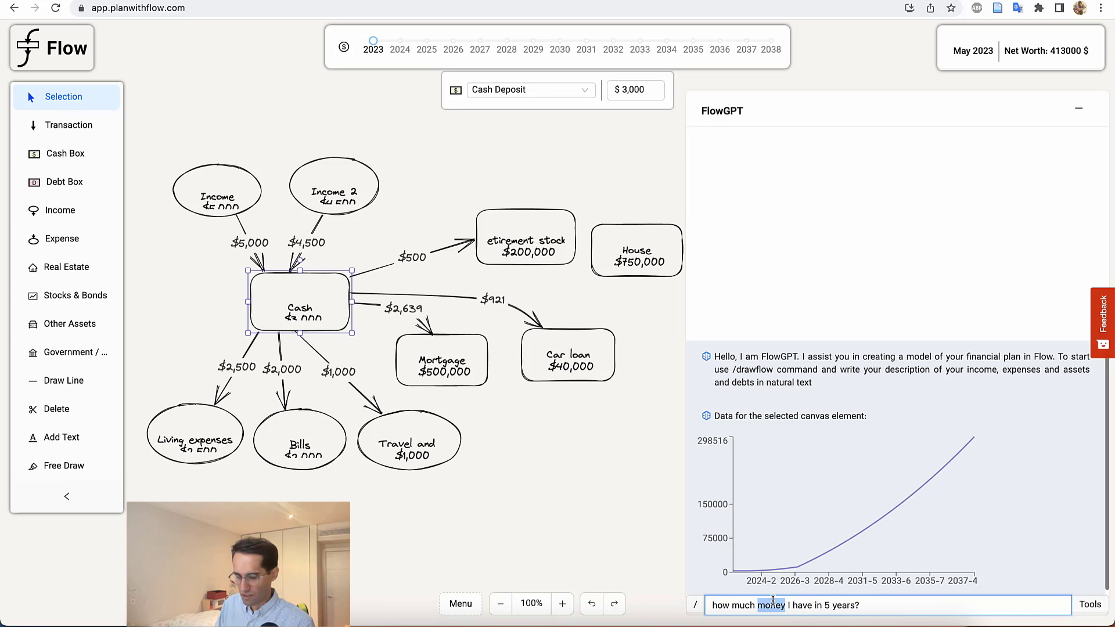
{"action": "type", "text": "chas"}
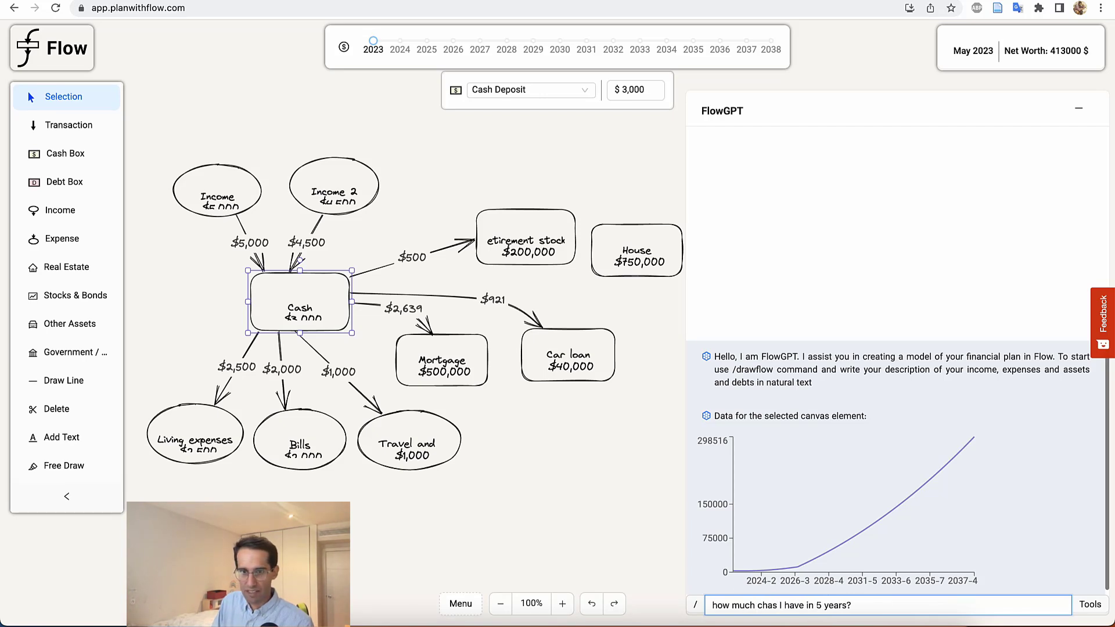
{"action": "key", "text": "BackSpace"}
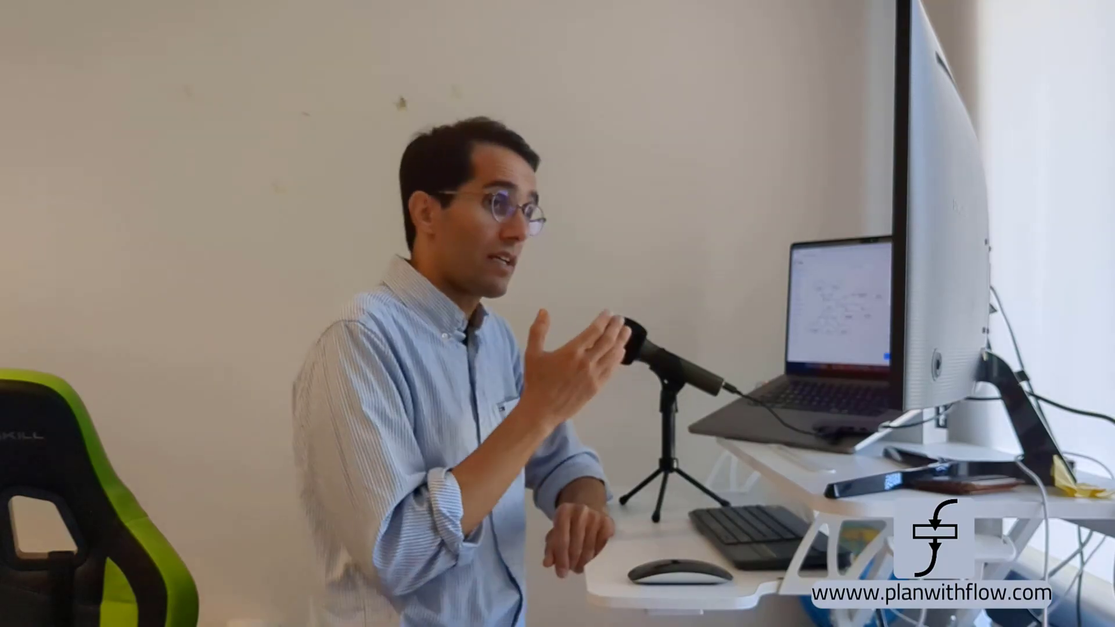
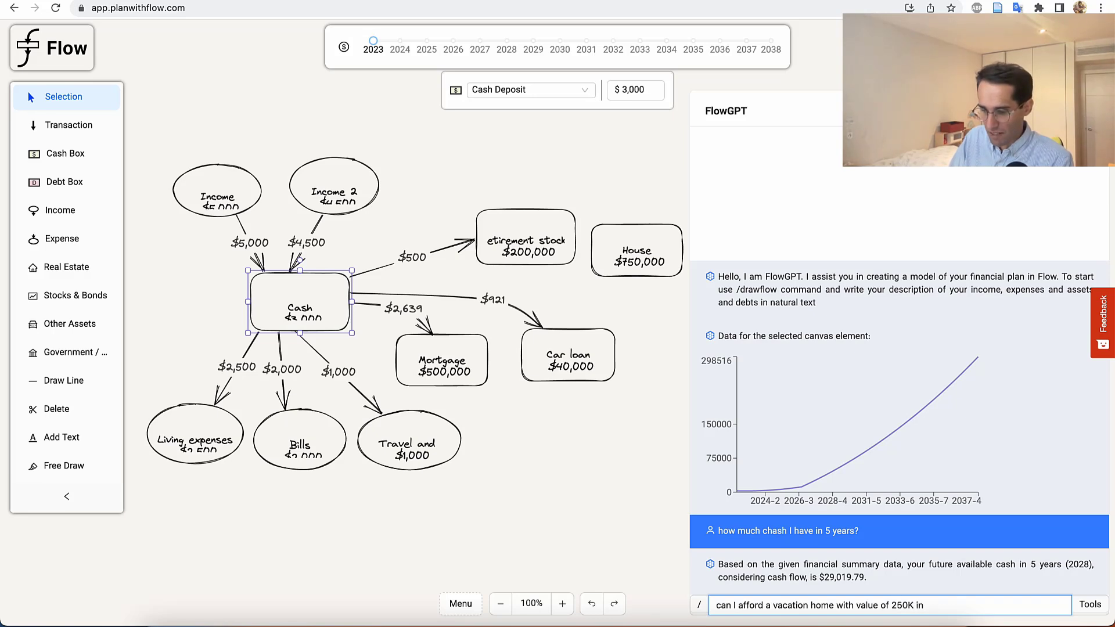
Ask FlowGPT "can I afford a vacation home with value of 250K in 5 years?" and compare the down payment with available cash in its answer.
{"action": "type", "text": "5 years?"}
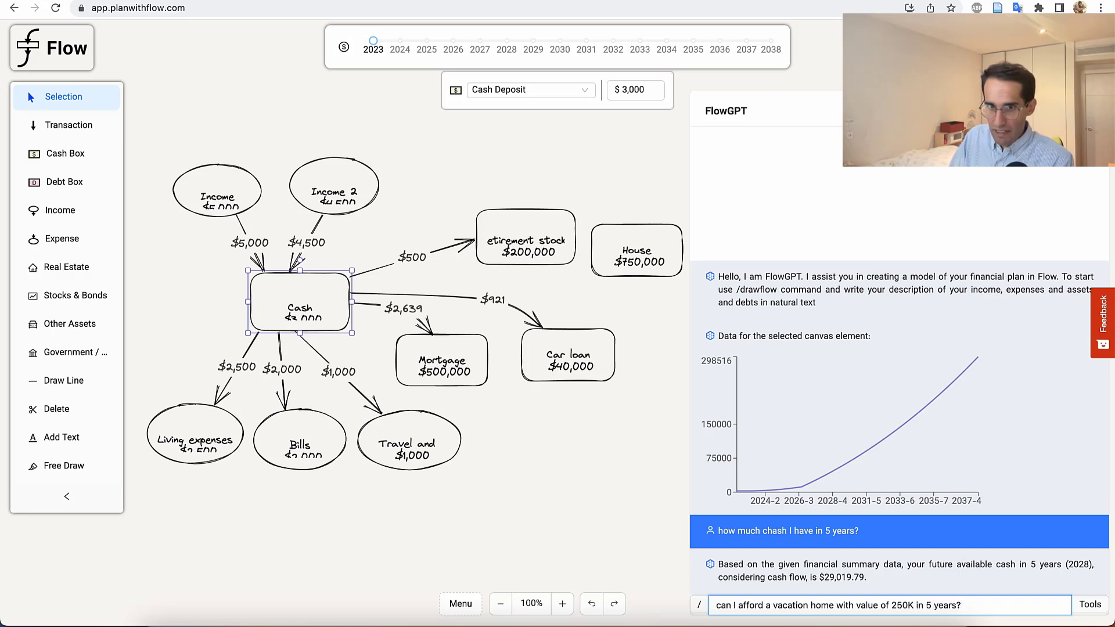
{"action": "key", "text": "Return"}
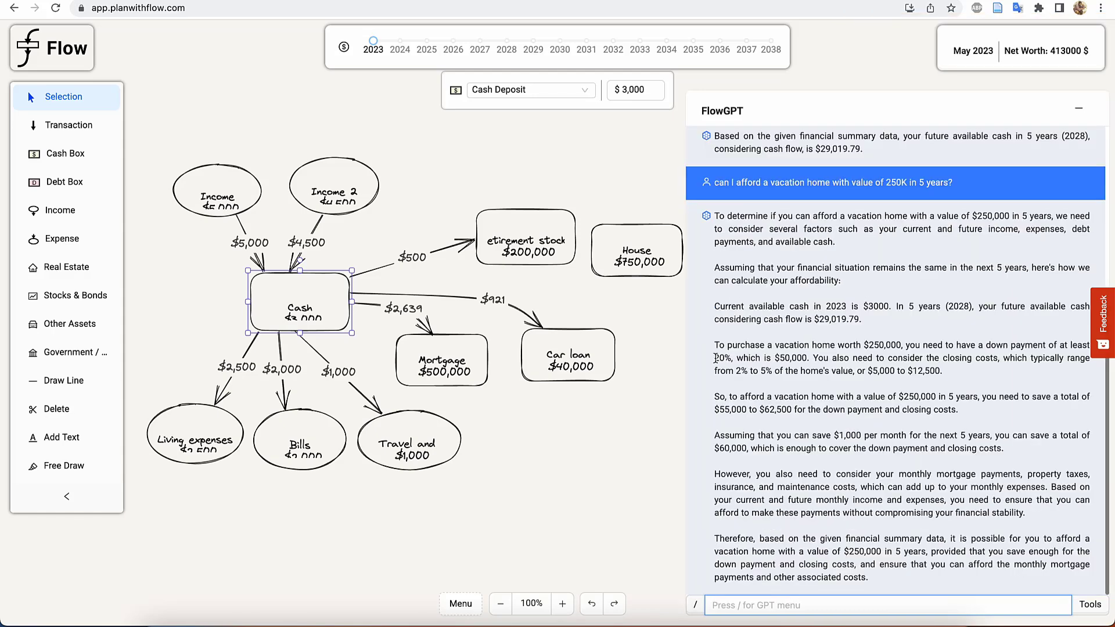
{"action": "left_click_drag", "start_coordinate": [715, 359], "coordinate": [776, 358]}
{"action": "left_click", "coordinate": [808, 358]}
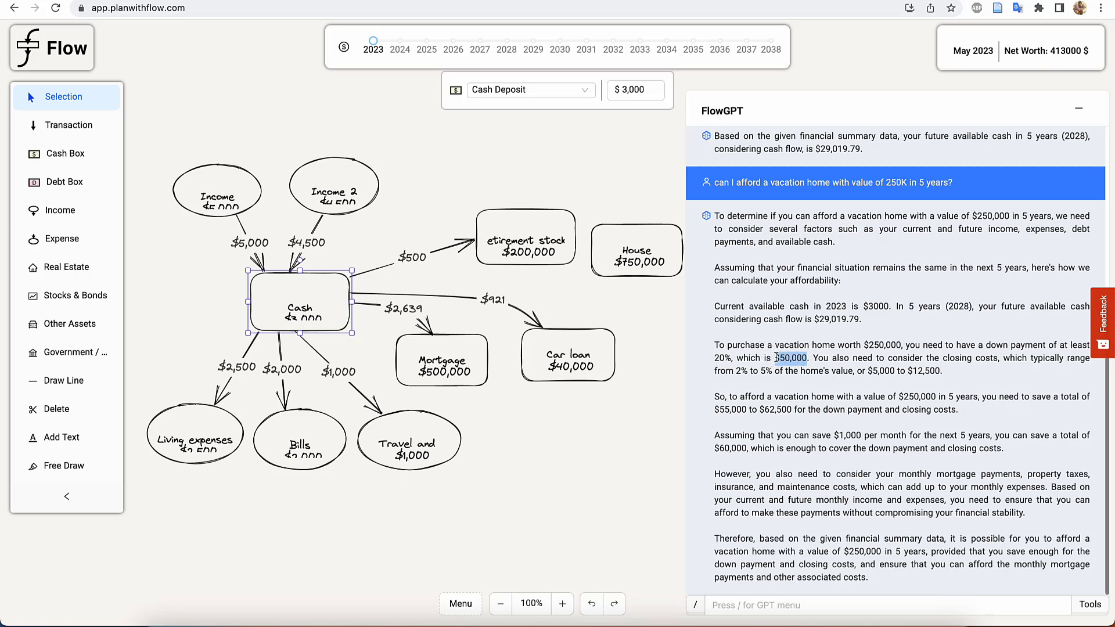
{"action": "left_click_drag", "start_coordinate": [813, 319], "coordinate": [877, 321]}
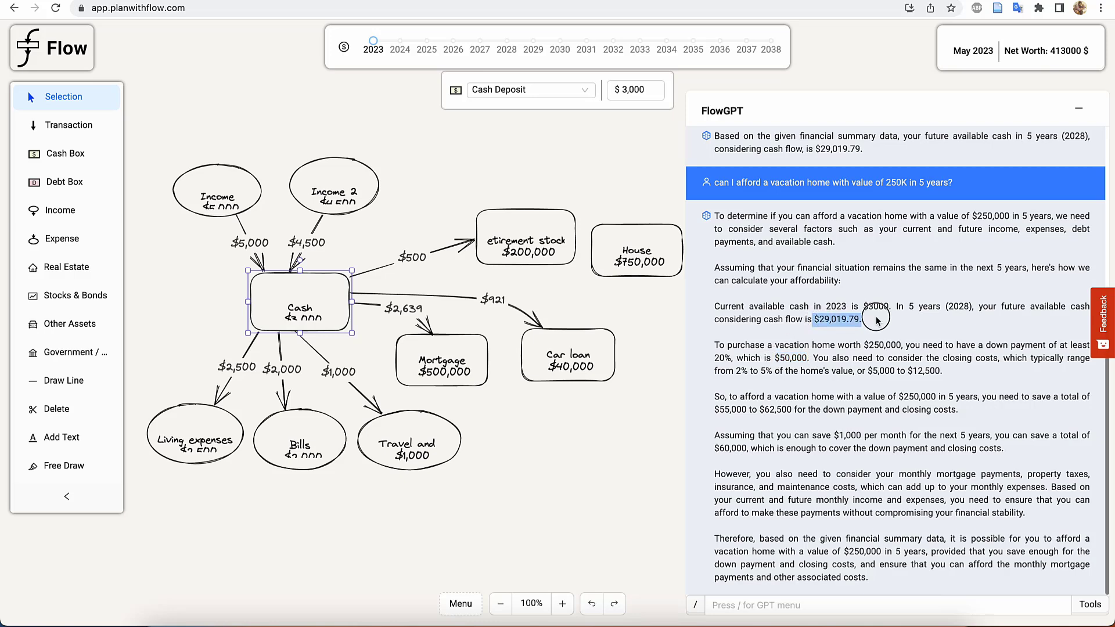
{"action": "left_click", "coordinate": [876, 321]}
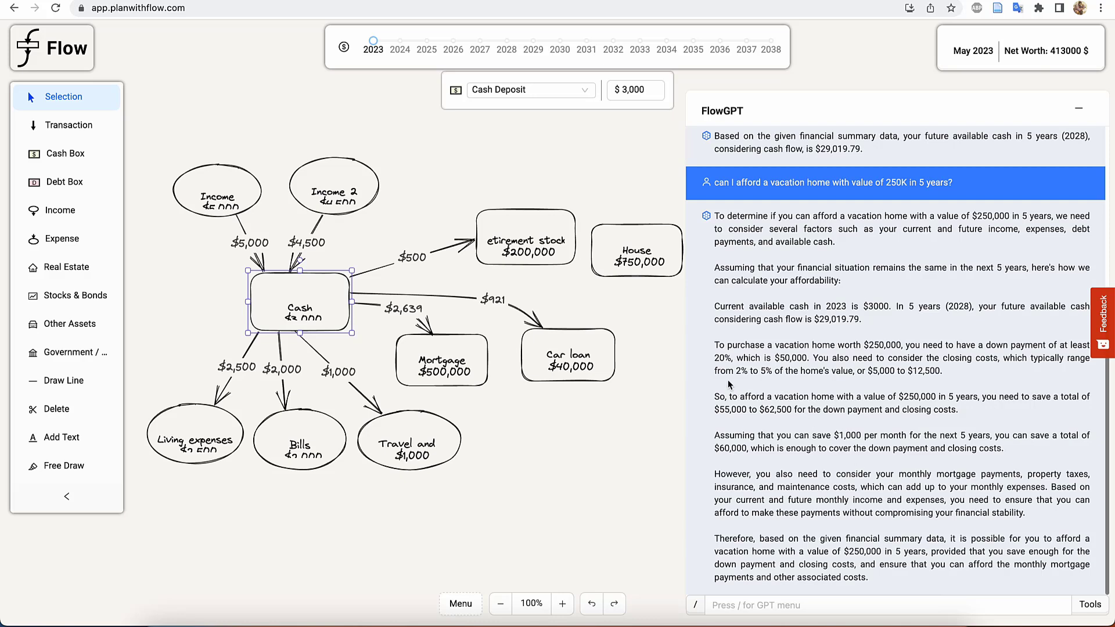
Set the monthly travel expense to $500.
{"action": "left_click", "coordinate": [415, 443]}
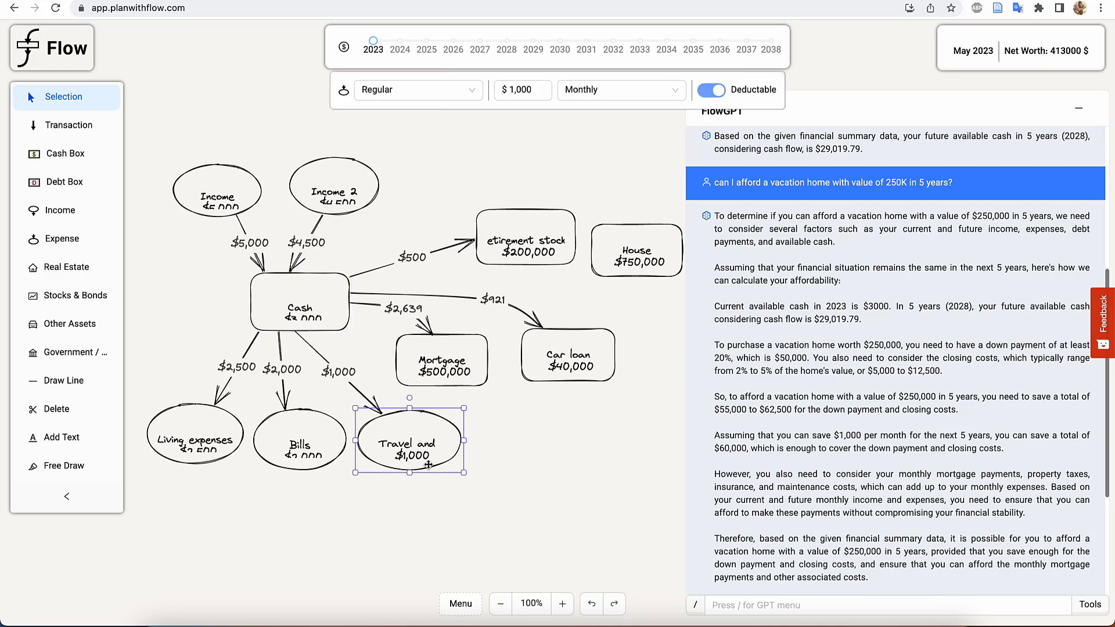
{"action": "left_click", "coordinate": [507, 88]}
{"action": "left_click_drag", "start_coordinate": [507, 88], "coordinate": [535, 88]}
{"action": "type", "text": "500"}
{"action": "left_click", "coordinate": [524, 146]}
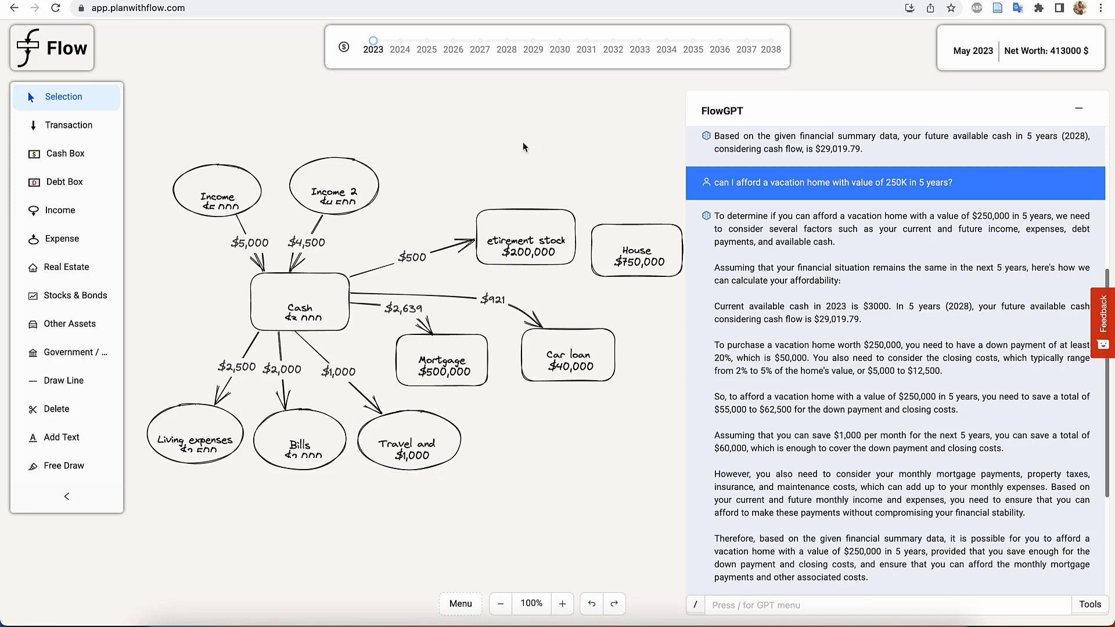
Check the cash projection and the travel expense at 2028 on the timeline, and return the timeline to 2023.
{"action": "left_click", "coordinate": [328, 302]}
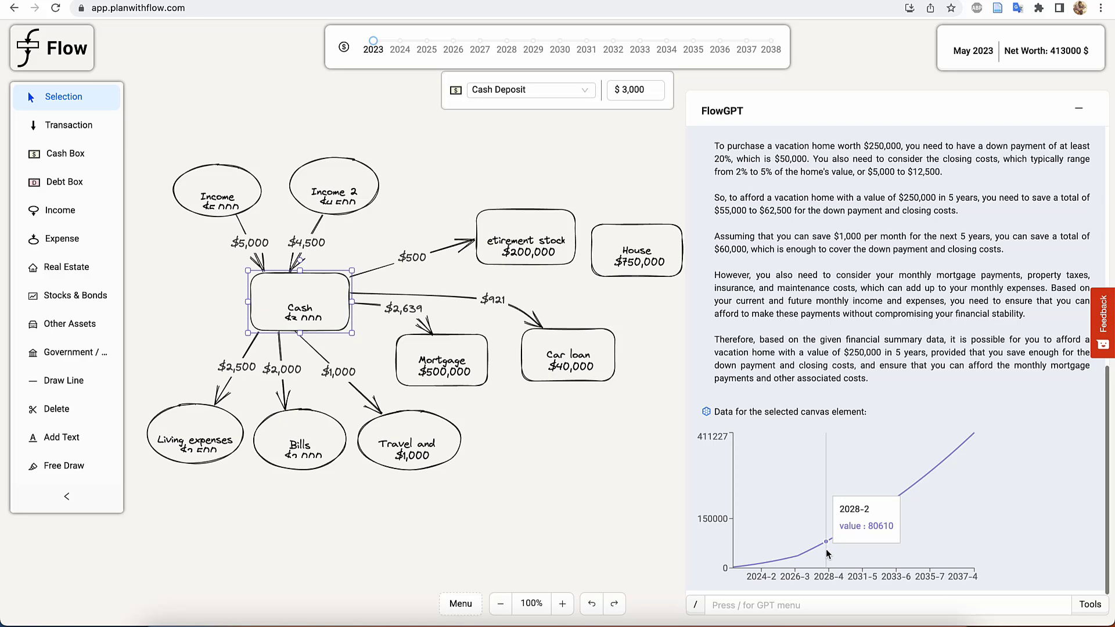
{"action": "left_click", "coordinate": [507, 42]}
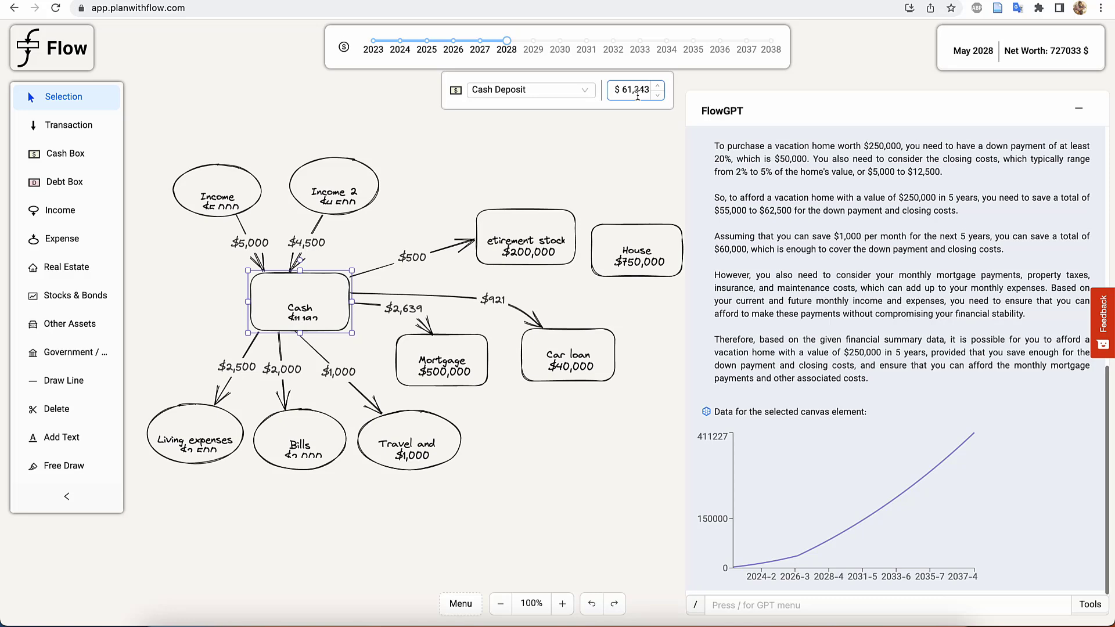
{"action": "left_click", "coordinate": [433, 443]}
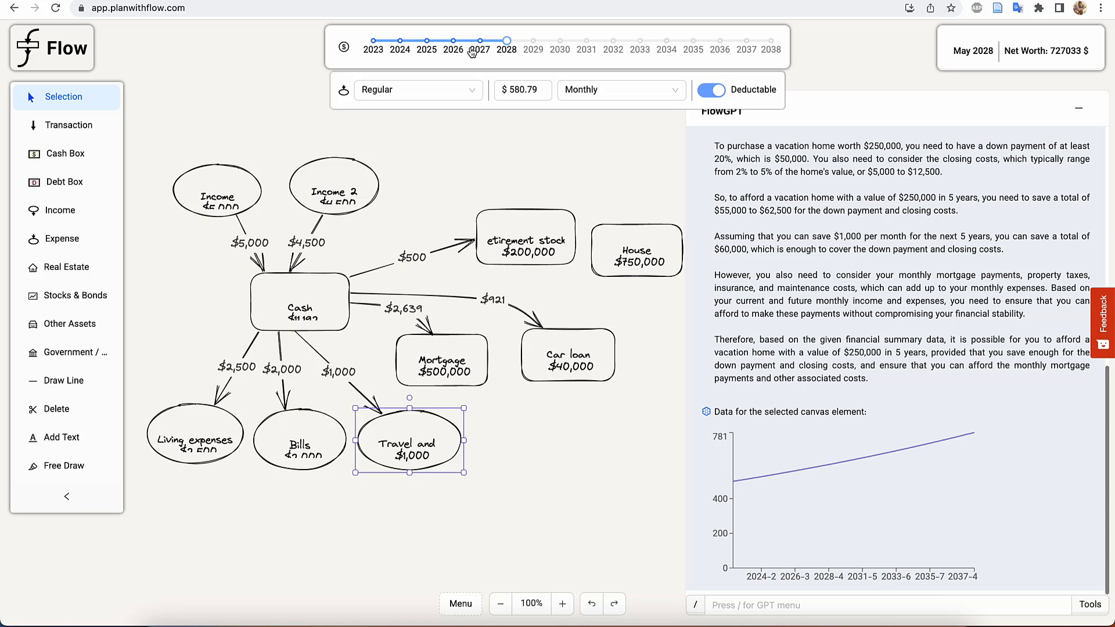
{"action": "left_click", "coordinate": [504, 95]}
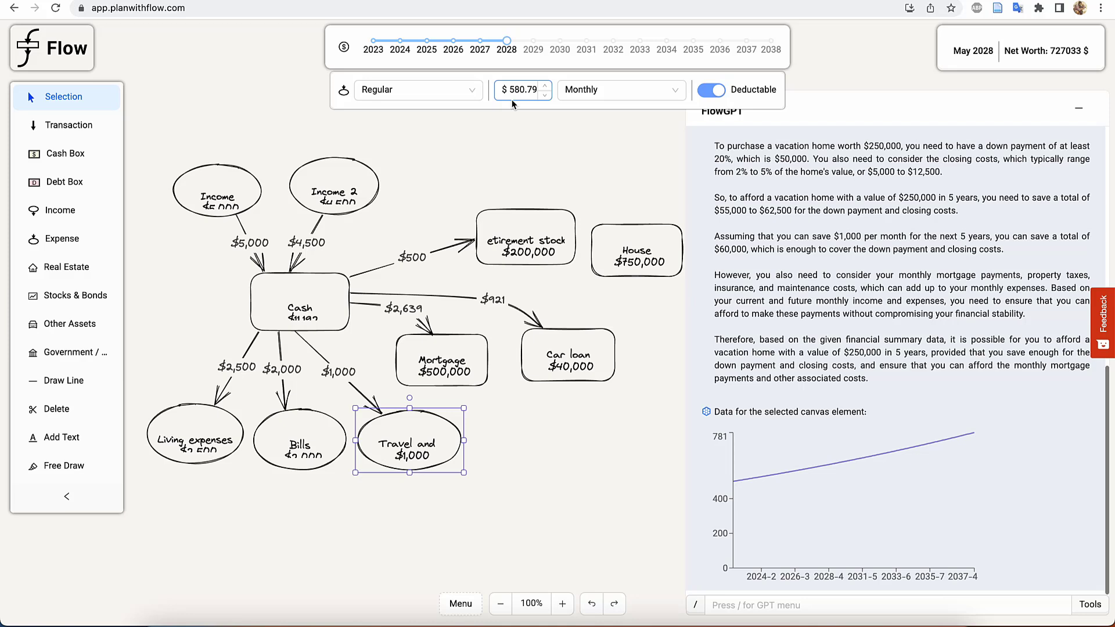
{"action": "mouse_move", "coordinate": [506, 43]}
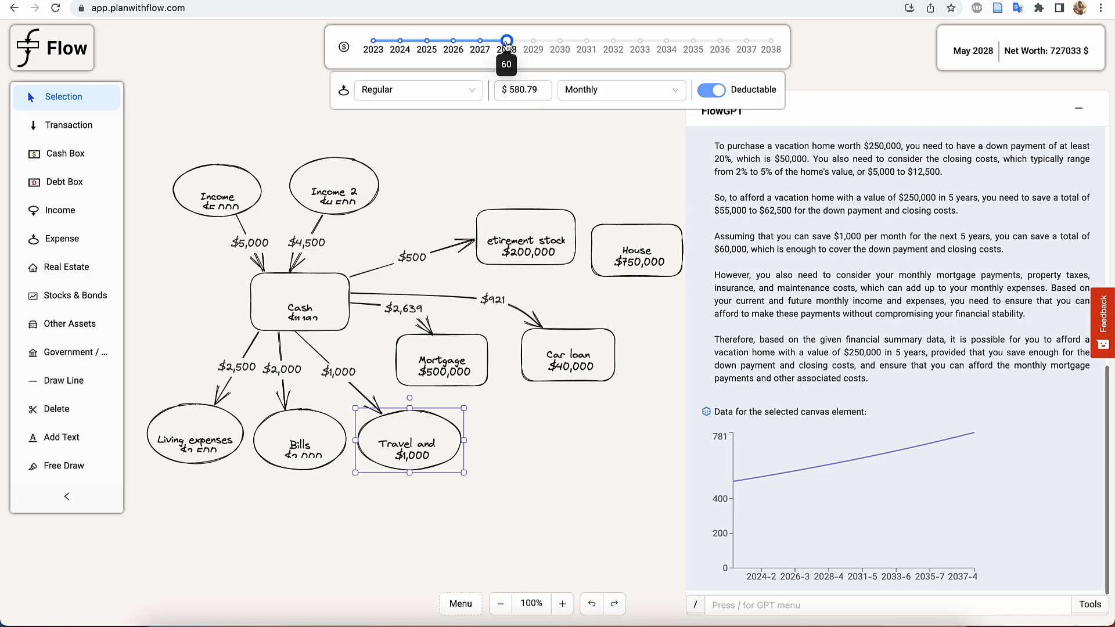
{"action": "left_click_drag", "start_coordinate": [507, 45], "coordinate": [372, 45]}
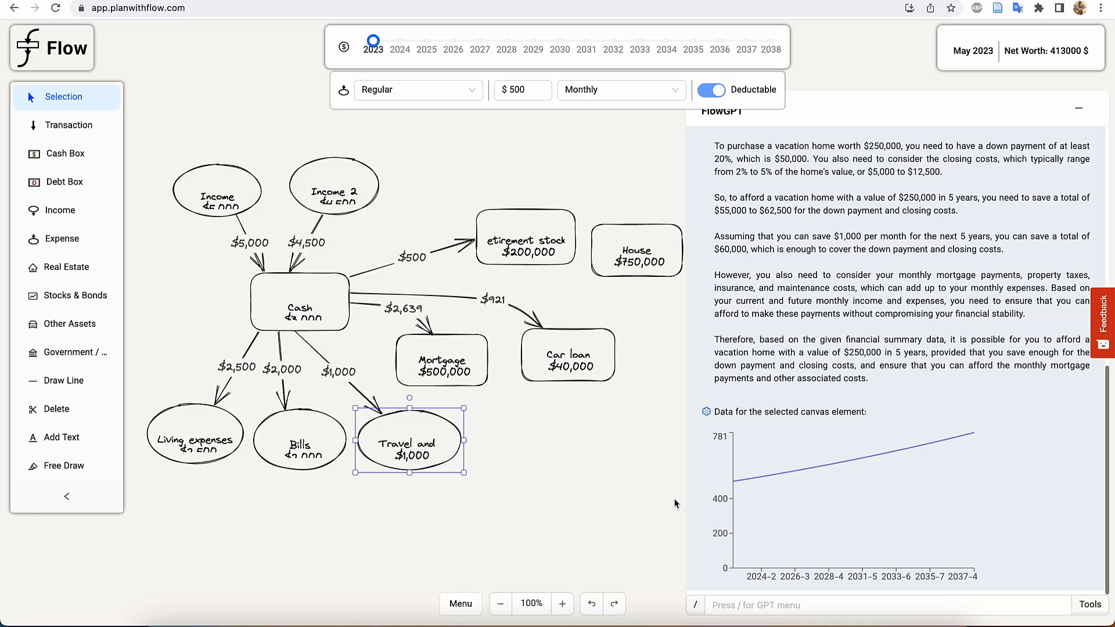
Check the cash balance at May 2028, May 2027 and November 2027 on the timeline.
{"action": "left_click", "coordinate": [507, 41]}
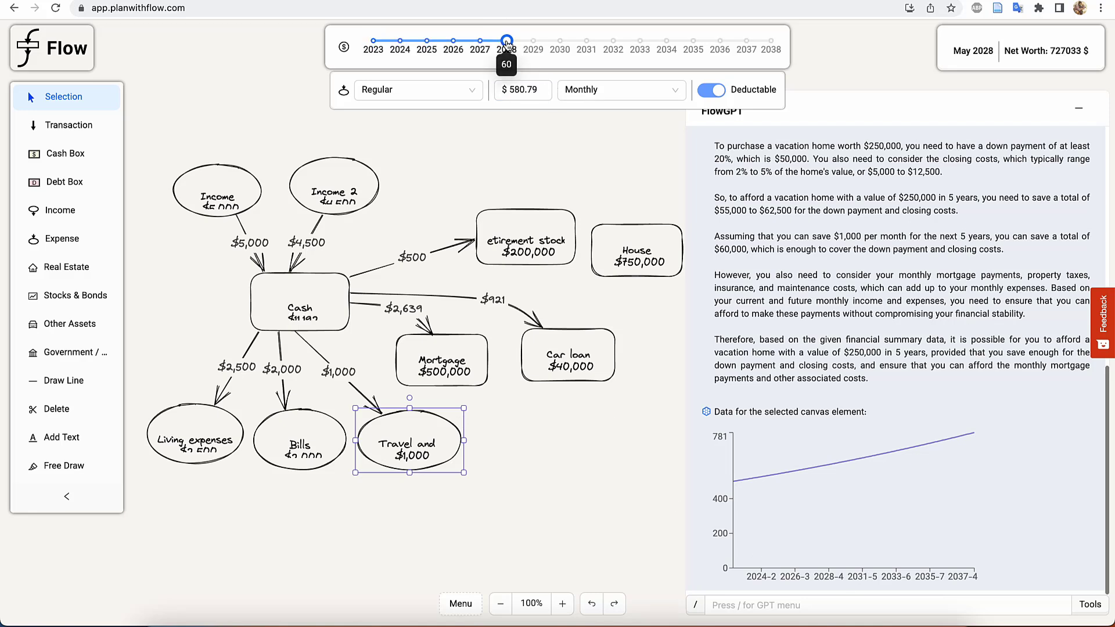
{"action": "left_click", "coordinate": [313, 299]}
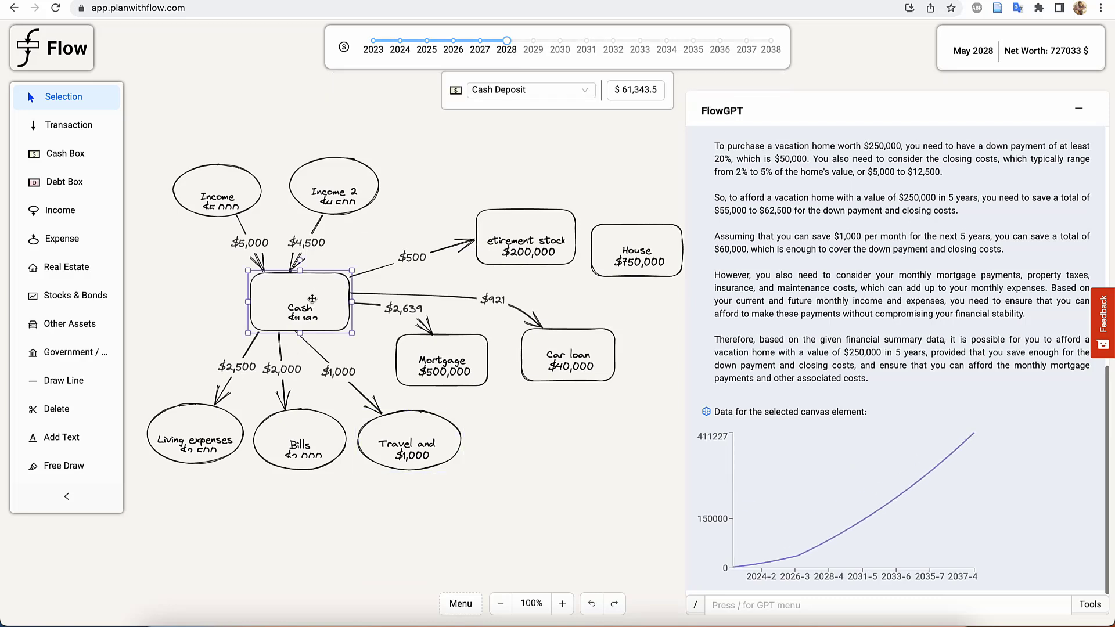
{"action": "left_click", "coordinate": [481, 42]}
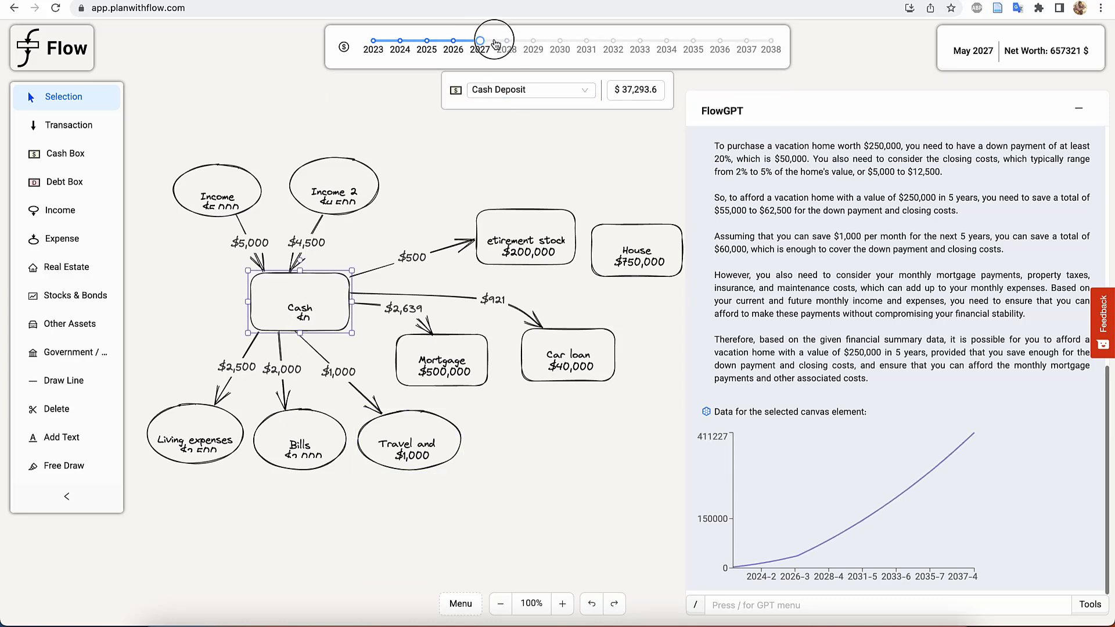
{"action": "left_click", "coordinate": [495, 42]}
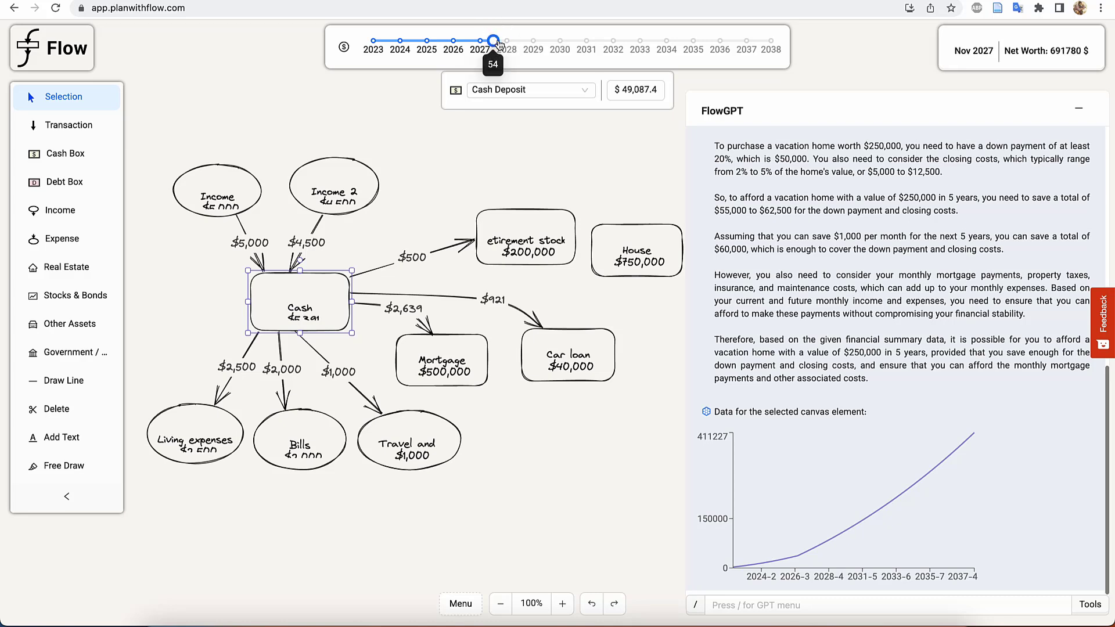
Move the timeline to December 2027 and add a real estate box labelled "cottage" above the House box.
{"action": "left_click", "coordinate": [499, 43]}
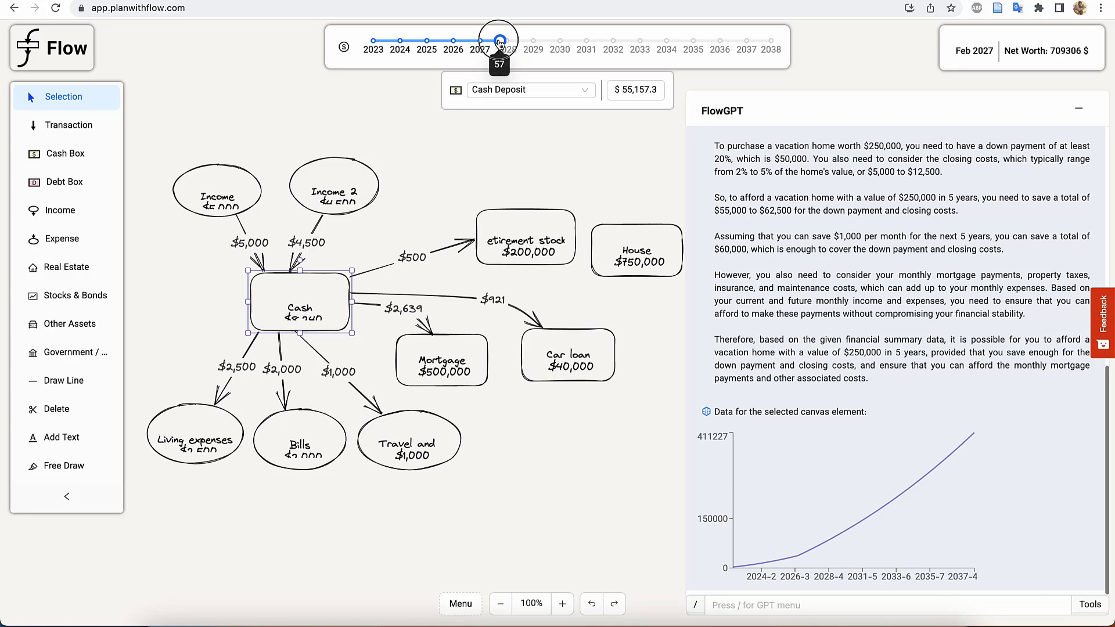
{"action": "left_click_drag", "start_coordinate": [499, 42], "coordinate": [494, 43]}
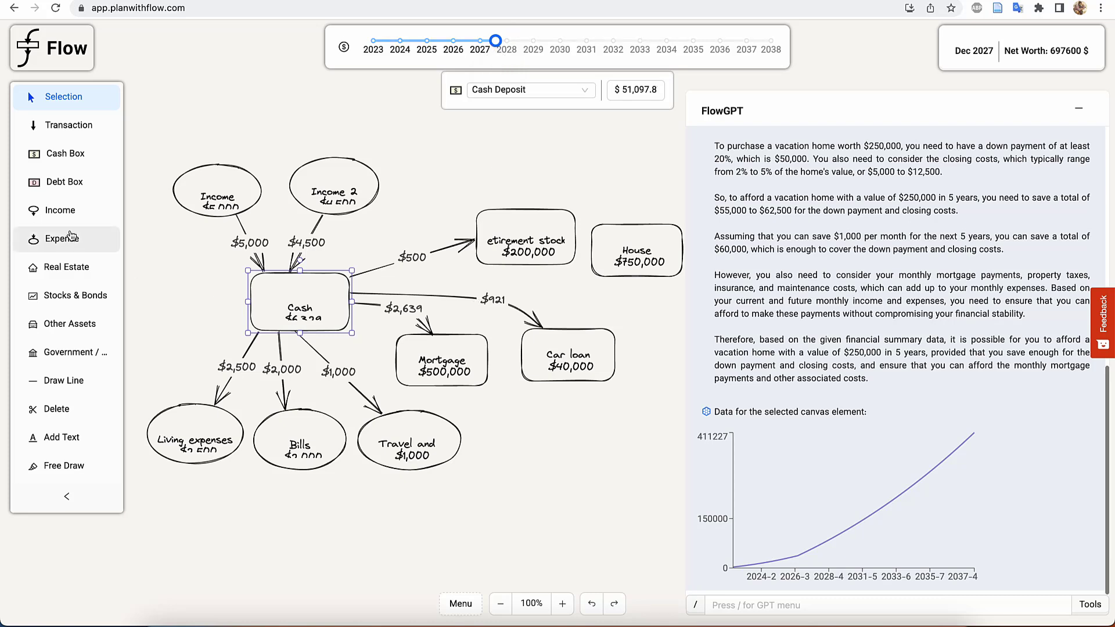
{"action": "left_click", "coordinate": [68, 272]}
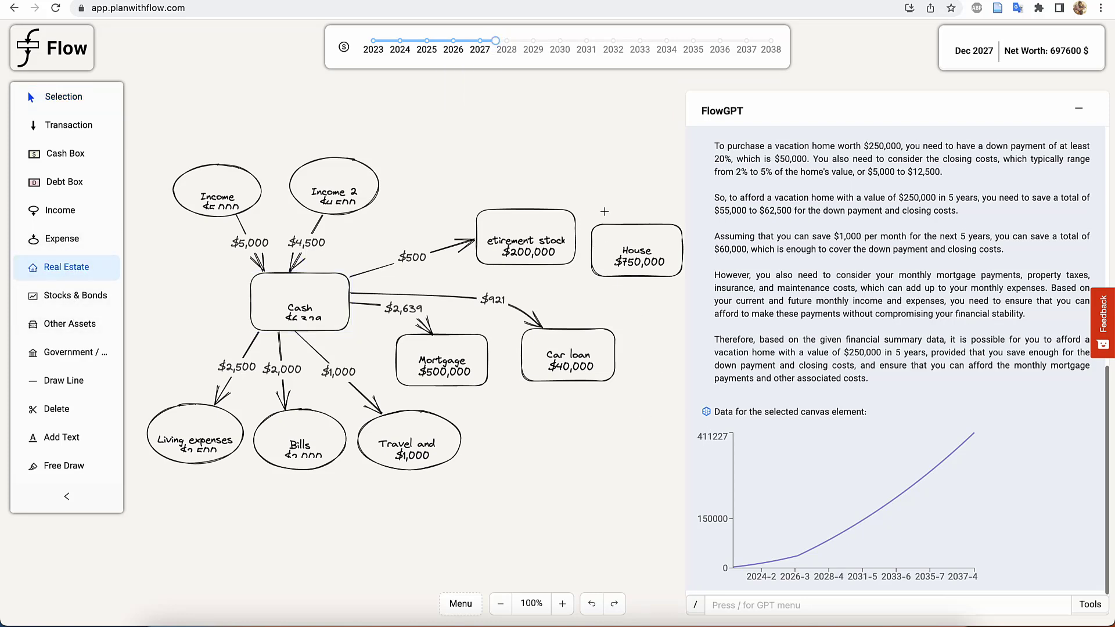
{"action": "left_click_drag", "start_coordinate": [581, 157], "coordinate": [671, 214]}
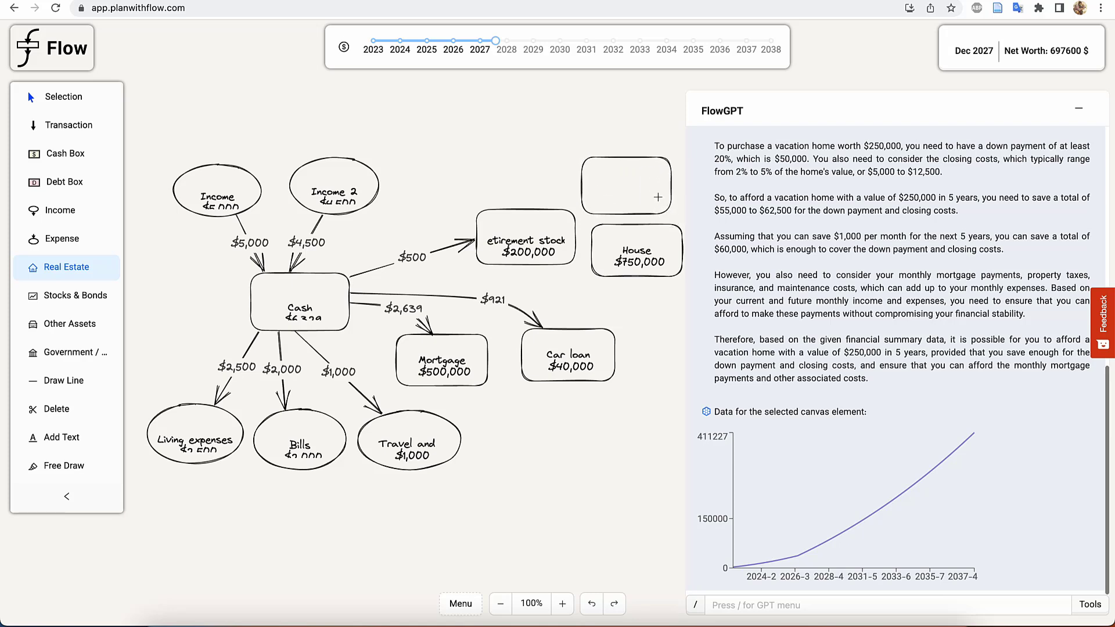
{"action": "double_click", "coordinate": [631, 185]}
{"action": "type", "text": "cot"}
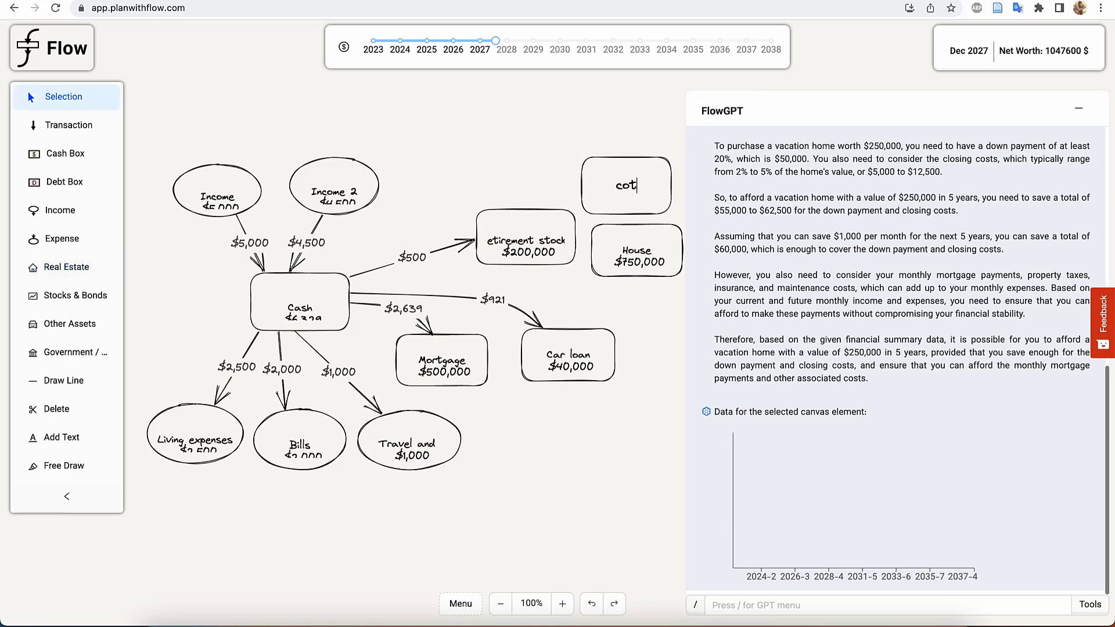
{"action": "type", "text": "tage"}
{"action": "left_click", "coordinate": [640, 152]}
Set the cottage's value to $250,000 and shift its box into line above the House box.
{"action": "scroll", "coordinate": [640, 167], "scroll_direction": "left", "scroll_amount": 1}
{"action": "left_click", "coordinate": [638, 171]}
{"action": "double_click", "coordinate": [552, 93]}
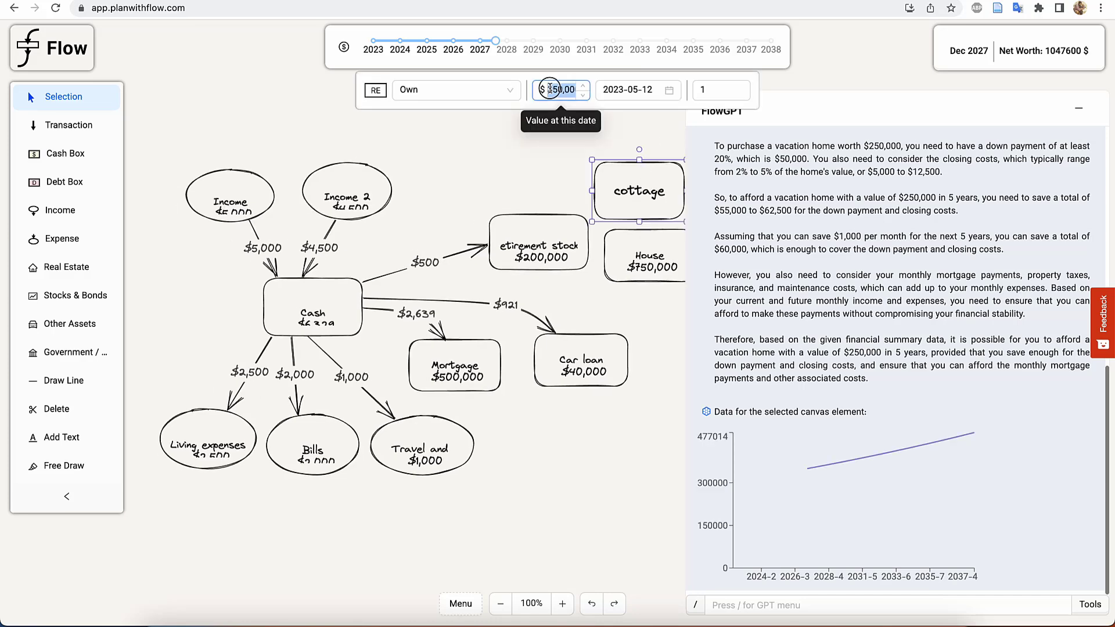
{"action": "scroll", "coordinate": [871, 324], "scroll_direction": "up", "scroll_amount": 3}
{"action": "scroll", "coordinate": [872, 324], "scroll_direction": "up", "scroll_amount": 3}
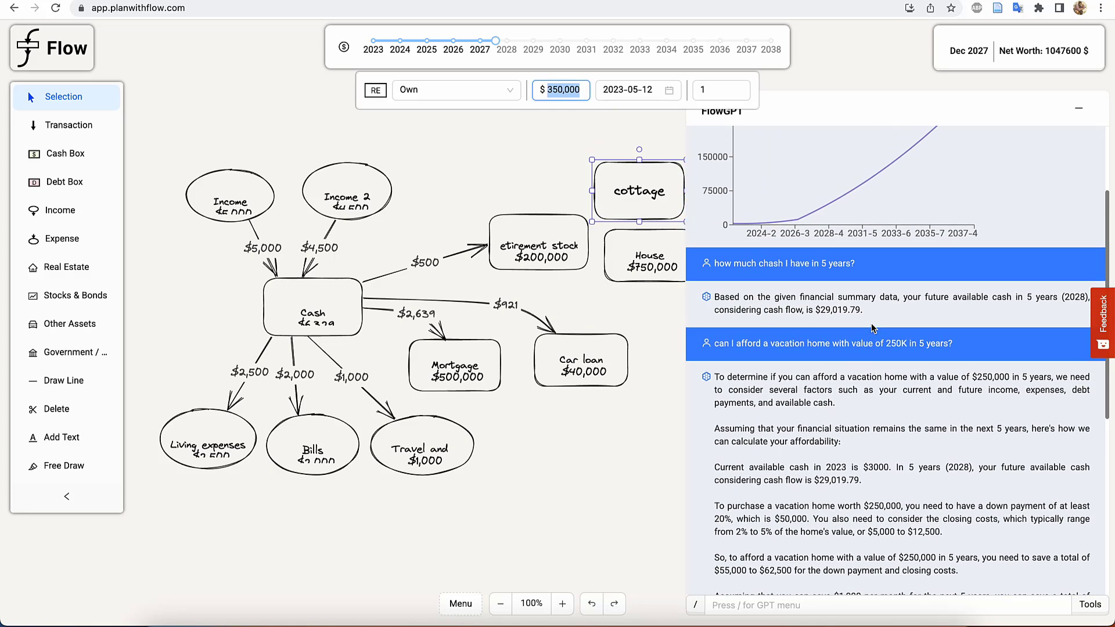
{"action": "scroll", "coordinate": [871, 323], "scroll_direction": "up", "scroll_amount": 3}
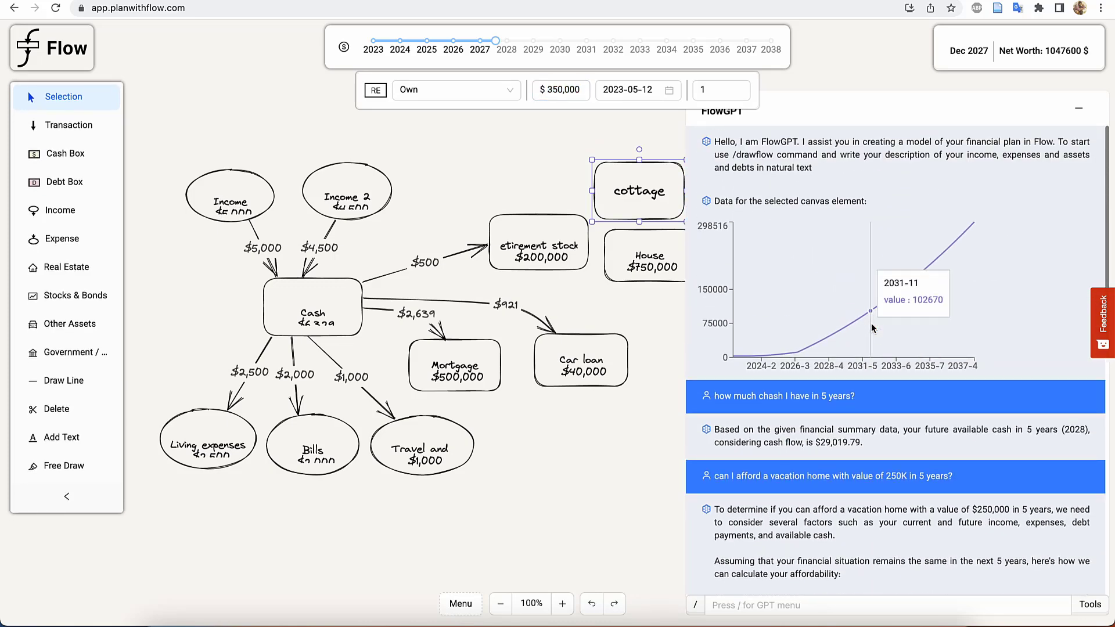
{"action": "scroll", "coordinate": [872, 323], "scroll_direction": "down", "scroll_amount": 5}
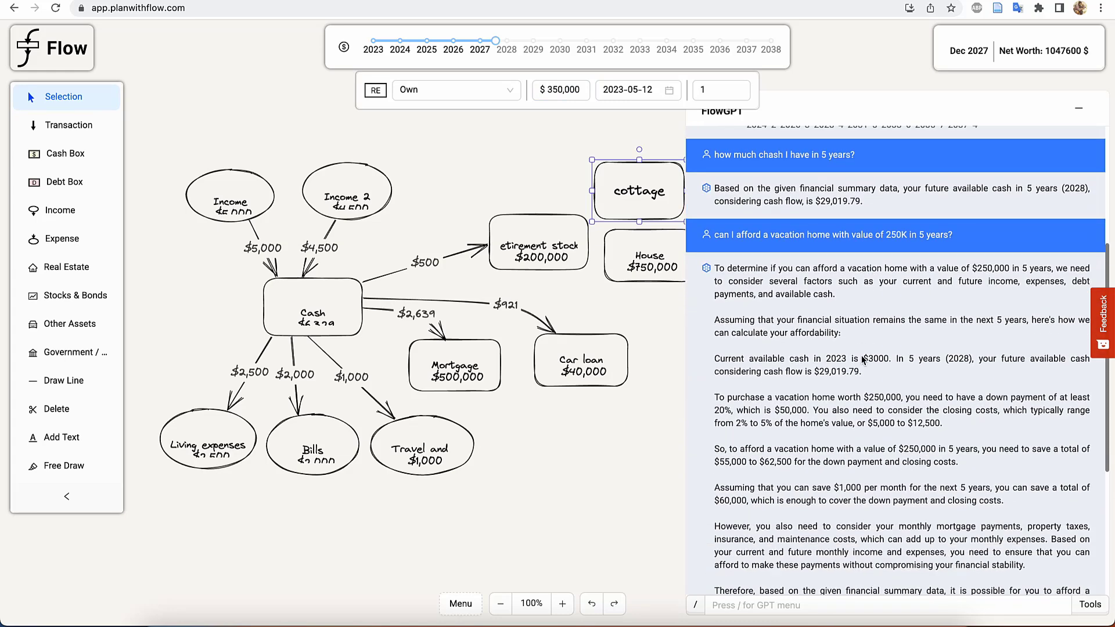
{"action": "scroll", "coordinate": [864, 360], "scroll_direction": "down", "scroll_amount": 4}
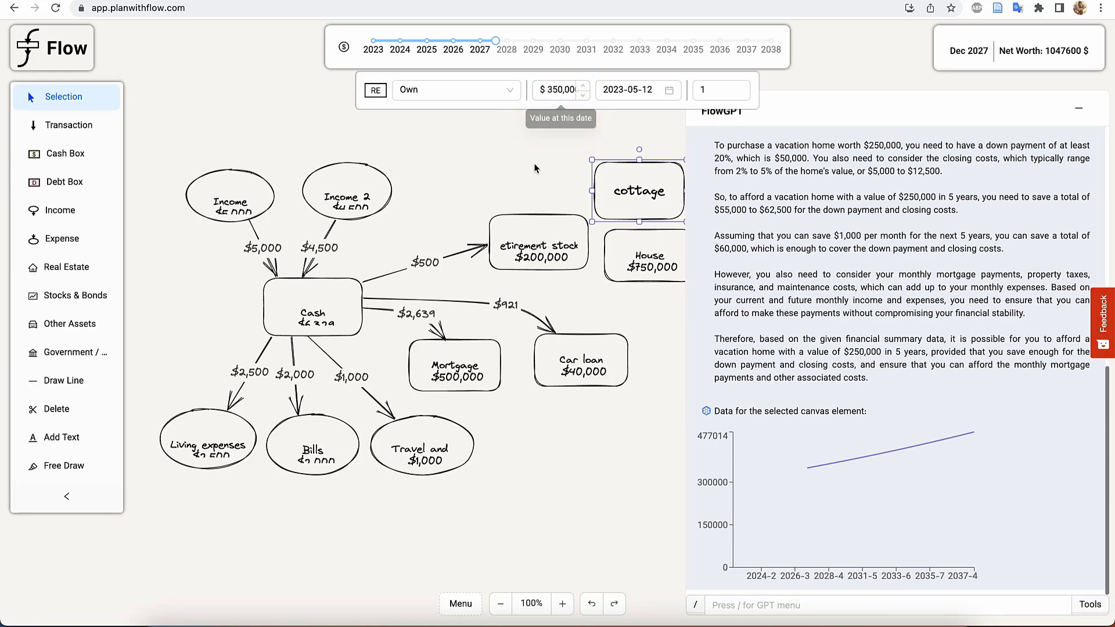
{"action": "scroll", "coordinate": [535, 168], "scroll_direction": "down", "scroll_amount": 2}
{"action": "scroll", "coordinate": [535, 168], "scroll_direction": "right", "scroll_amount": 2}
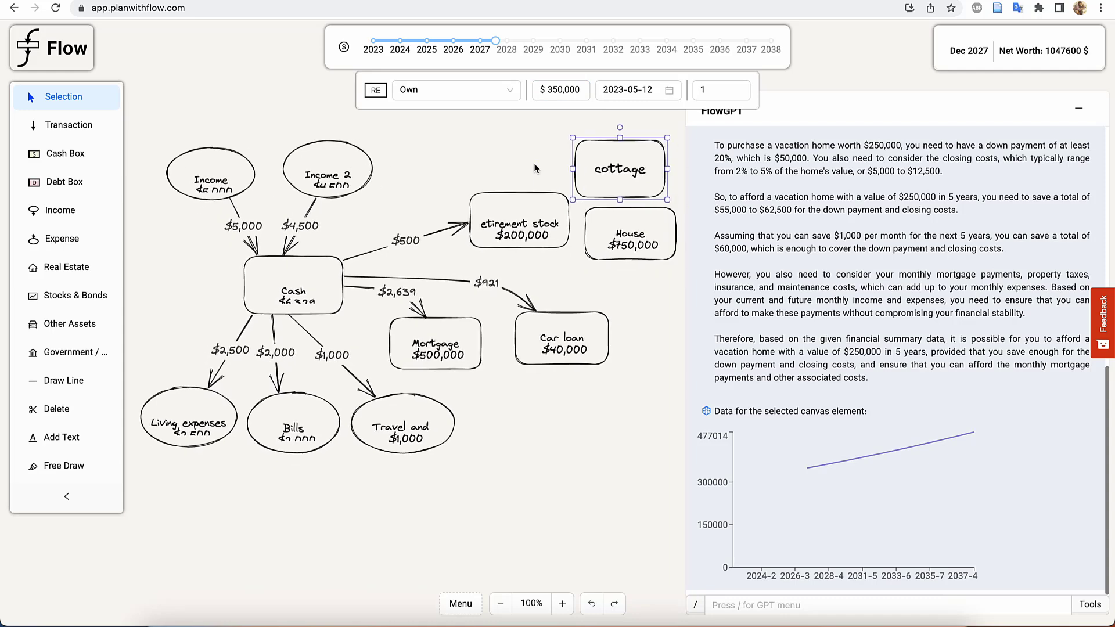
{"action": "scroll", "coordinate": [535, 168], "scroll_direction": "right", "scroll_amount": 3}
{"action": "double_click", "coordinate": [558, 90]}
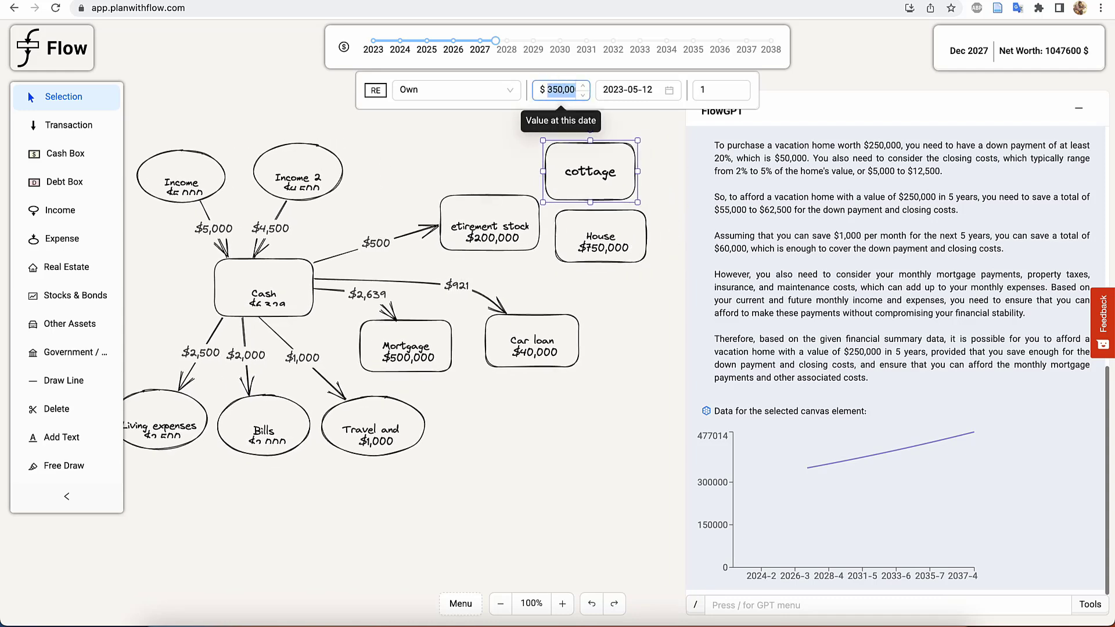
{"action": "type", "text": "25"}
{"action": "type", "text": "000"}
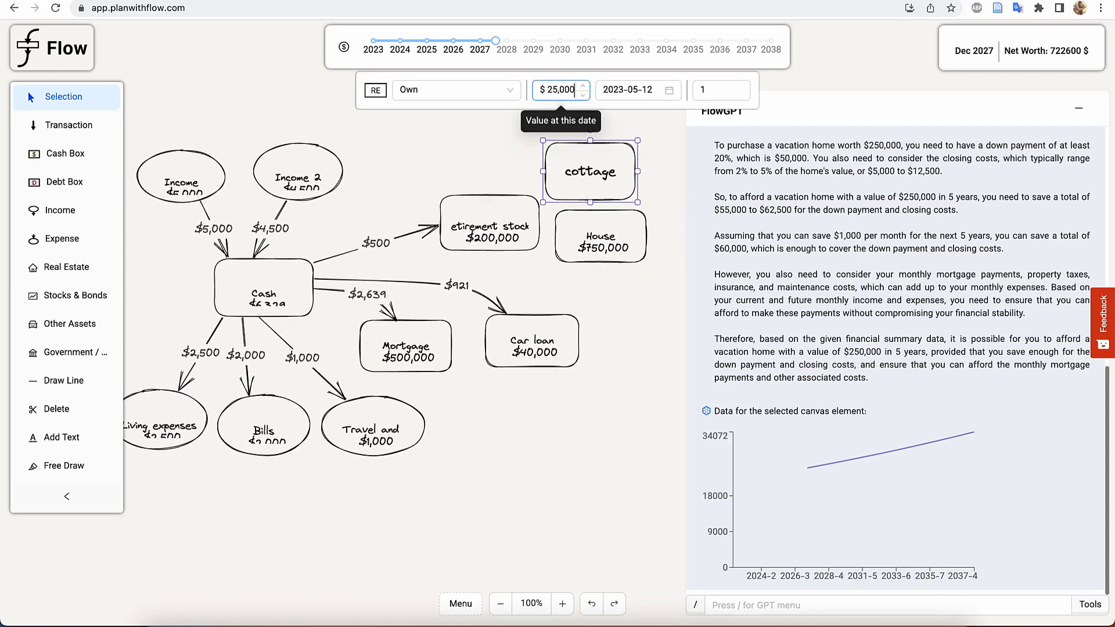
{"action": "type", "text": "0"}
{"action": "left_click", "coordinate": [496, 165]}
{"action": "left_click", "coordinate": [546, 170]}
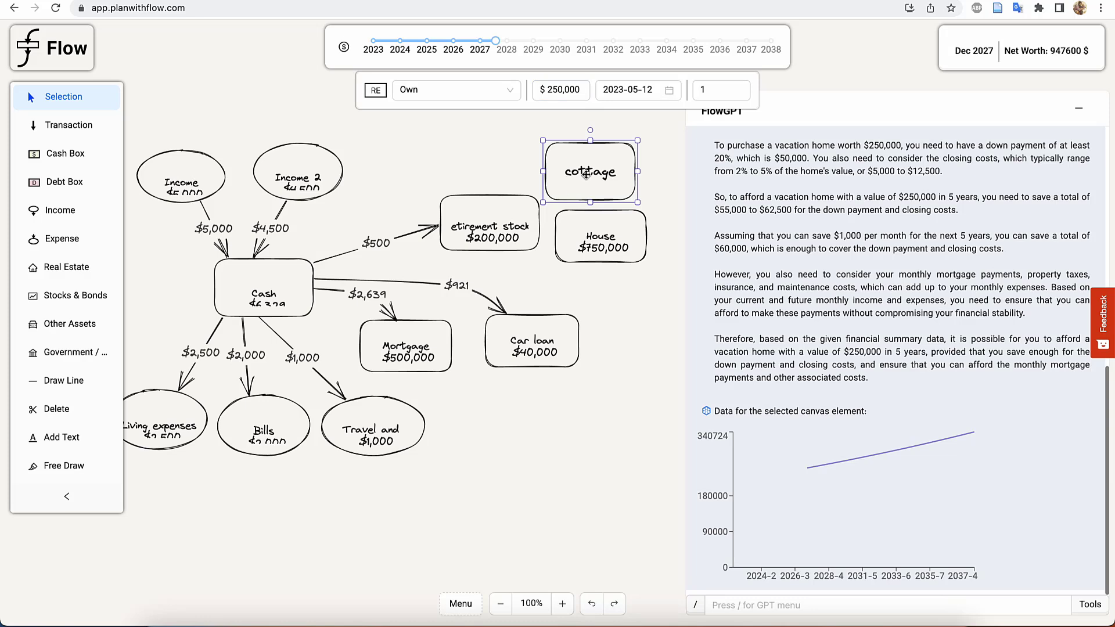
{"action": "left_click_drag", "start_coordinate": [586, 173], "coordinate": [597, 174]}
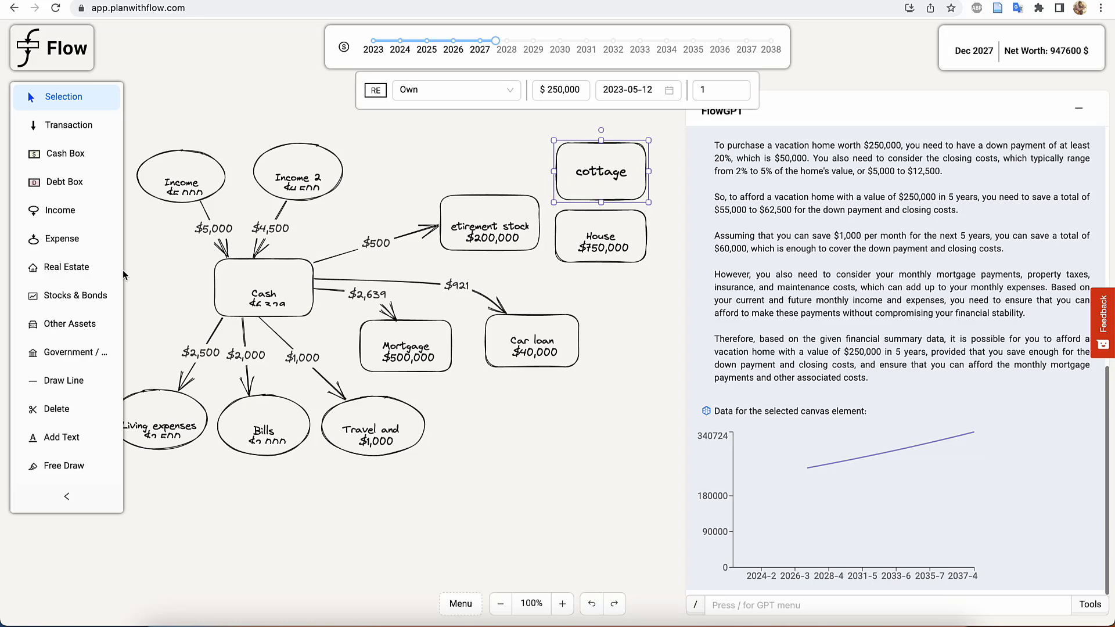
Add a debt box labelled "vacation home mortgage" below the Car loan box and enlarge it to fit the label.
{"action": "left_click", "coordinate": [69, 190]}
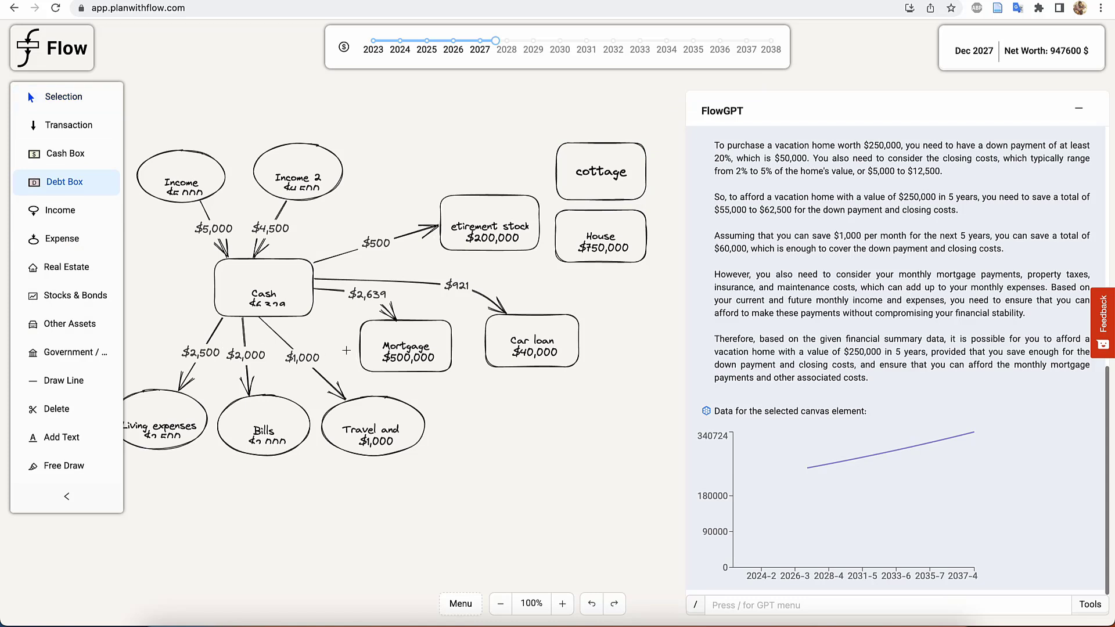
{"action": "left_click", "coordinate": [502, 604]}
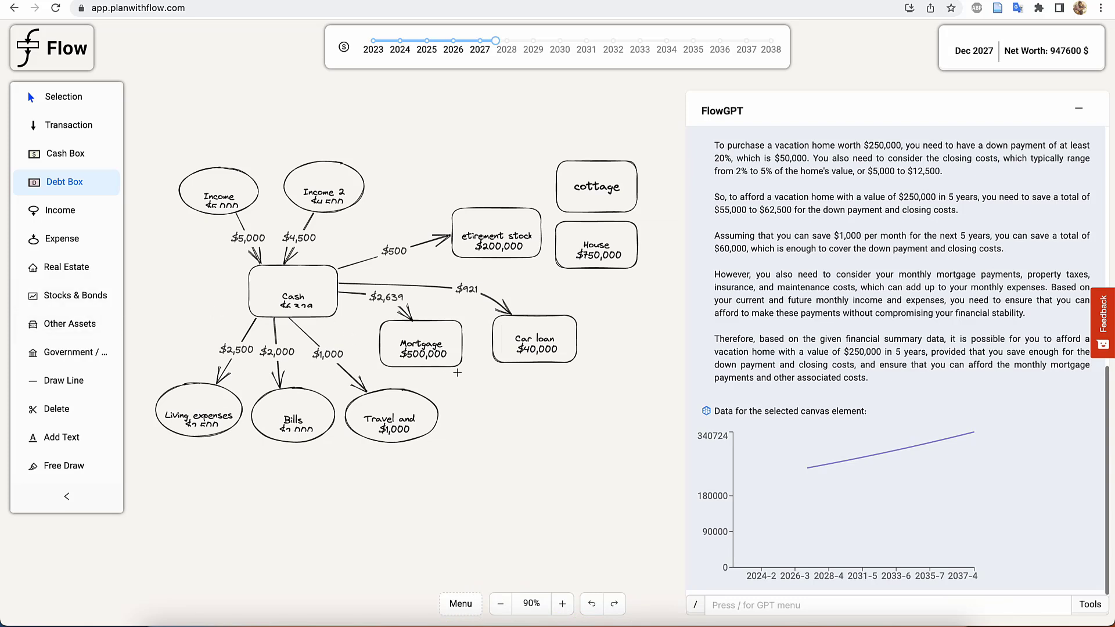
{"action": "left_click_drag", "start_coordinate": [450, 386], "coordinate": [529, 444]}
{"action": "double_click", "coordinate": [489, 413]}
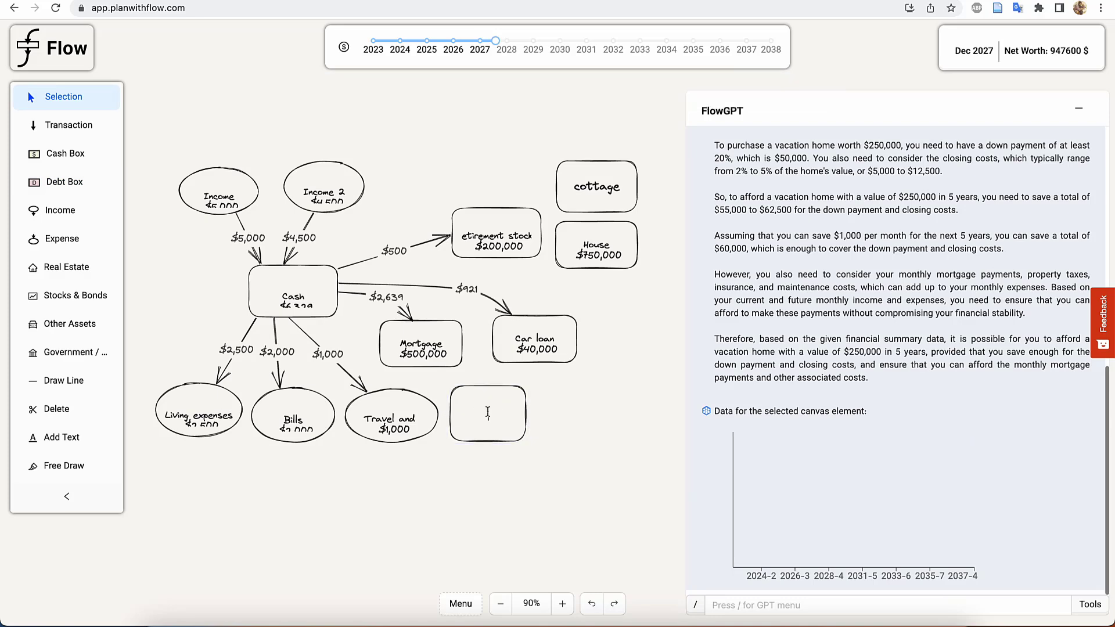
{"action": "type", "text": "vacation home mortgage"}
{"action": "key", "text": "Escape"}
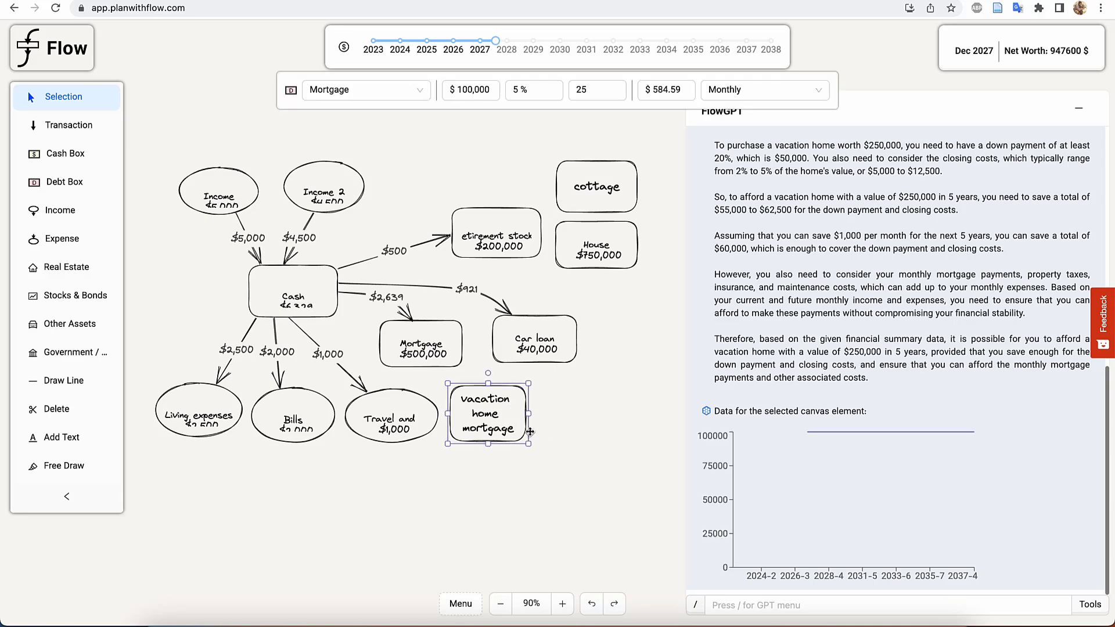
{"action": "left_click_drag", "start_coordinate": [529, 458], "coordinate": [556, 457]}
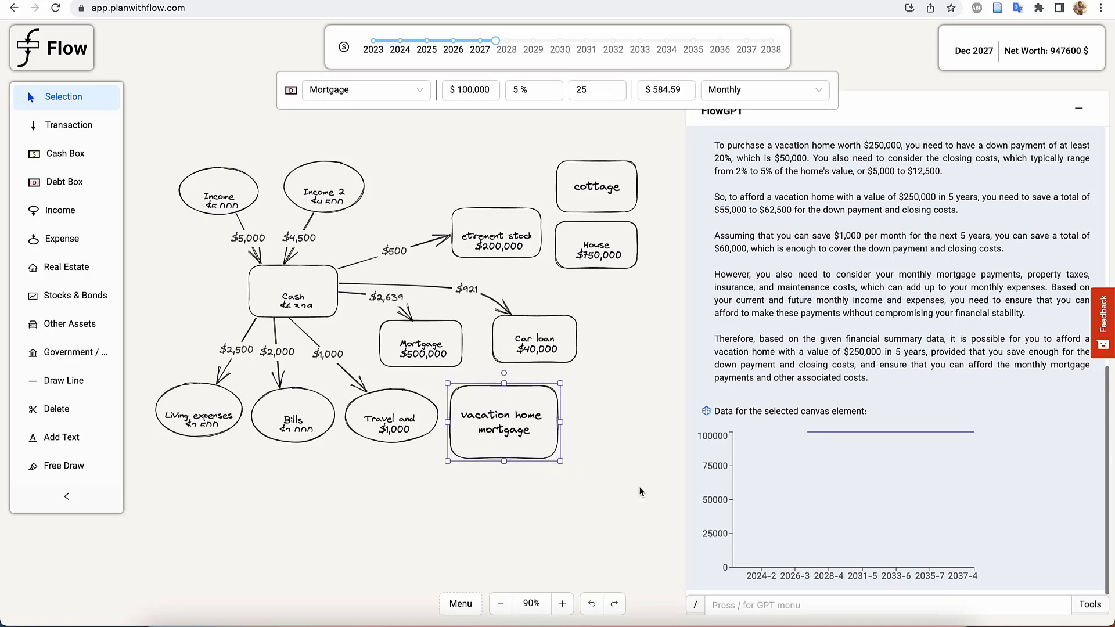
Ask FlowGPT "if I have 50K for down payment and house is 250K how much mortgage I need?".
{"action": "left_click", "coordinate": [863, 598]}
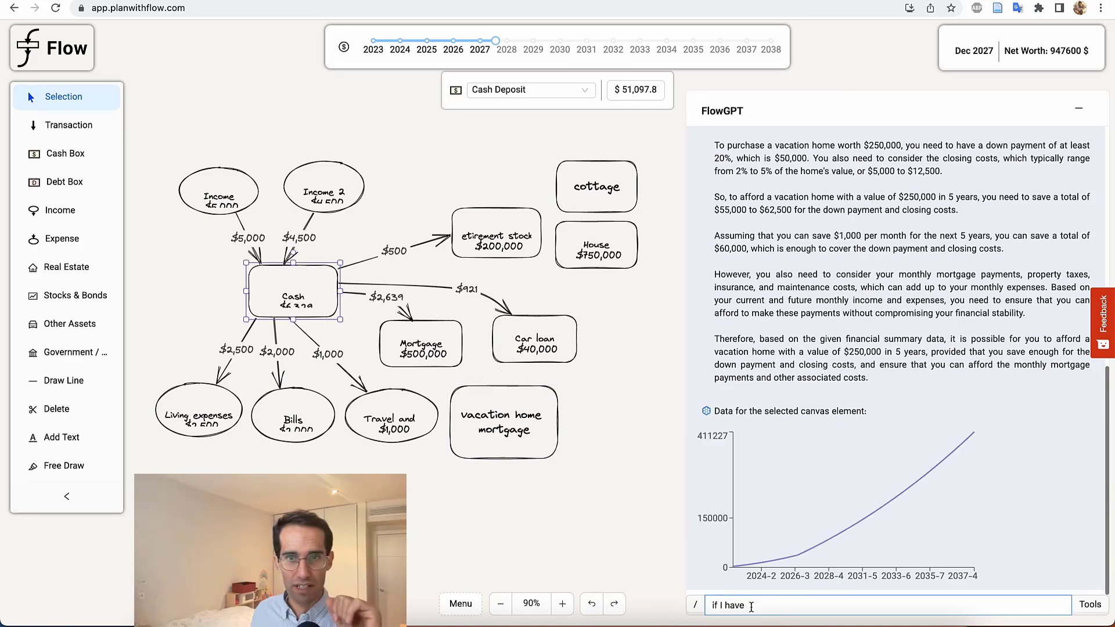
{"action": "type", "text": "50 K"}
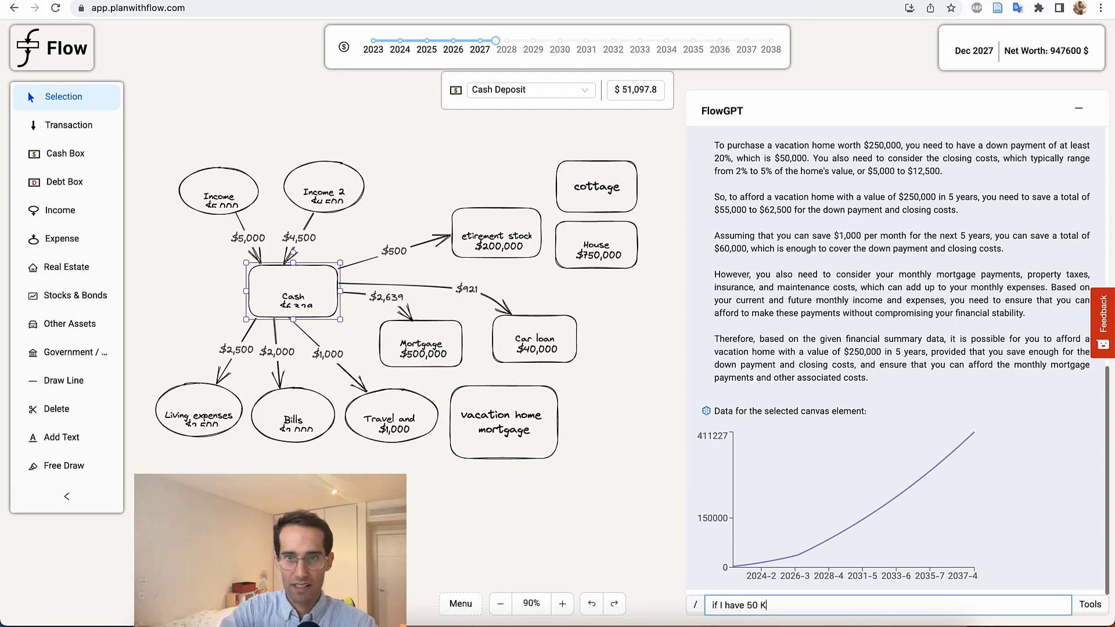
{"action": "key", "text": "BackSpace"}
{"action": "key", "text": "BackSpace"}
{"action": "type", "text": "K fo"}
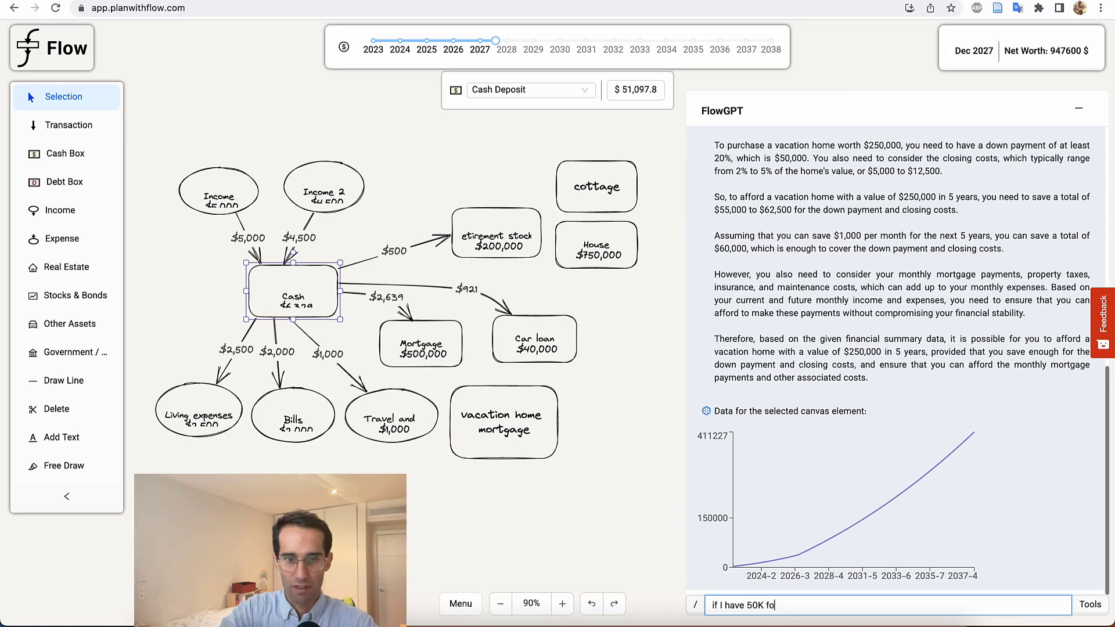
{"action": "type", "text": "r downpayment an"}
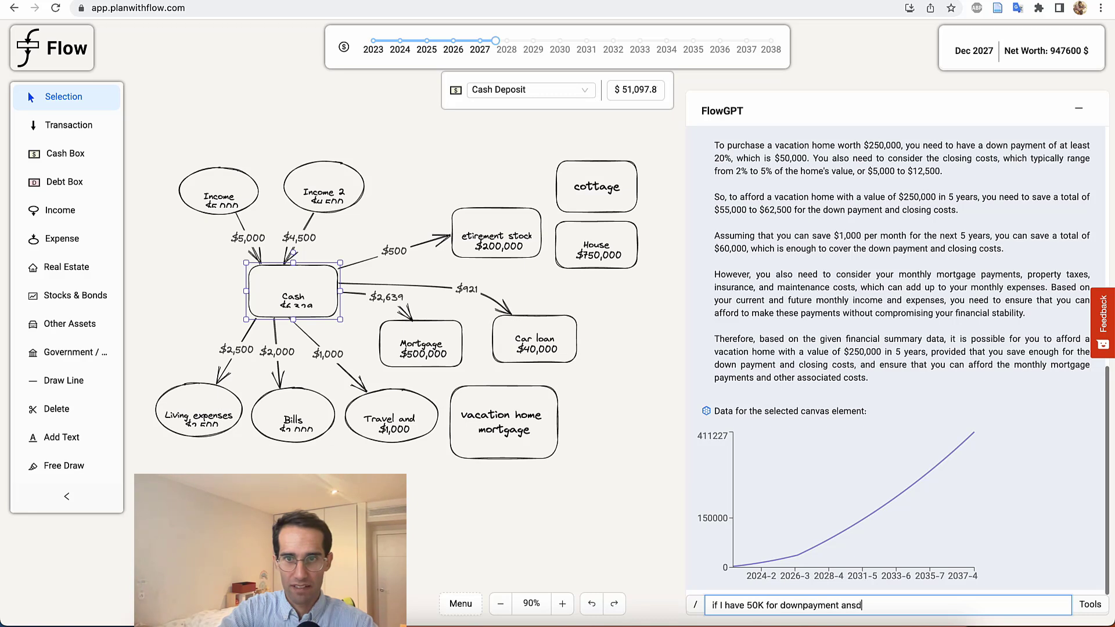
{"action": "type", "text": "d"}
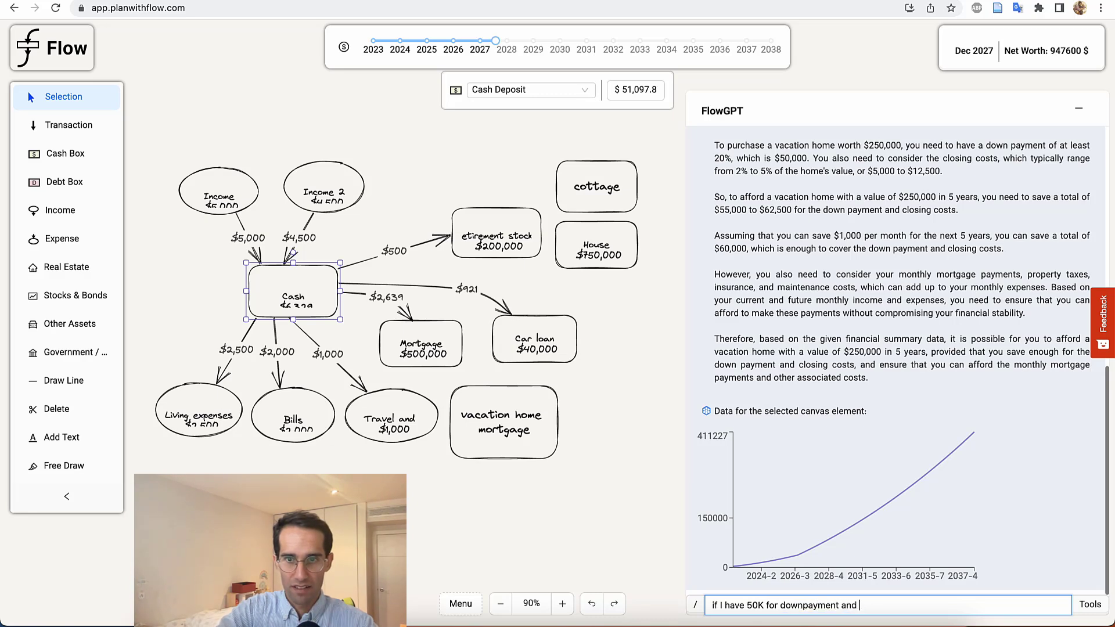
{"action": "type", "text": " haouc"}
{"action": "type", "text": "e is"}
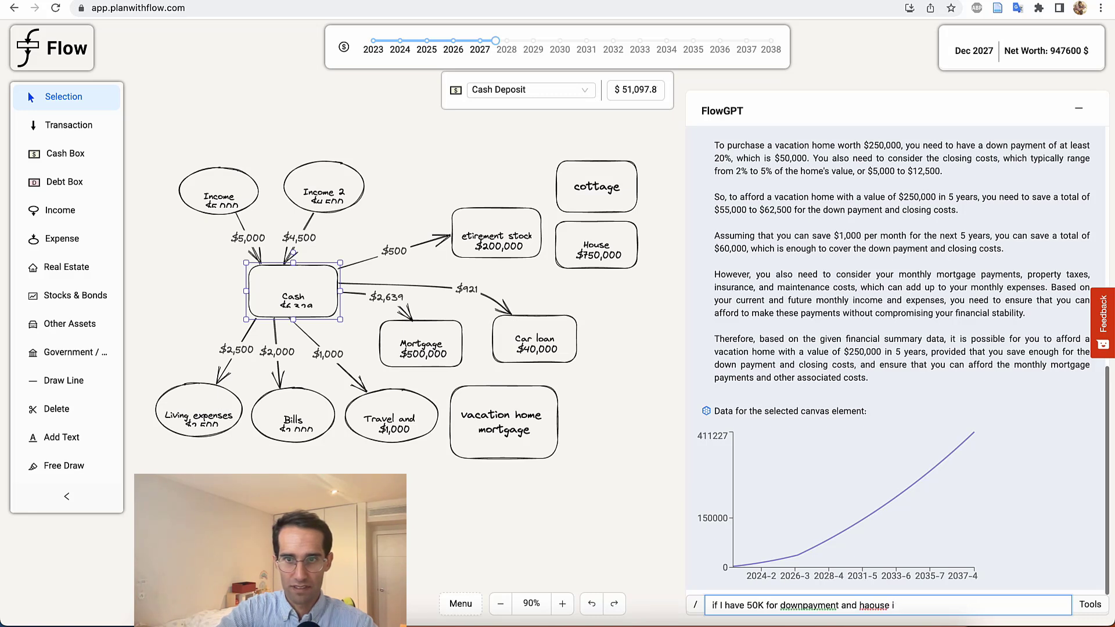
{"action": "key", "text": "BackSpace"}
{"action": "key", "text": "BackSpace"}
{"action": "key", "text": "BackSpace"}
{"action": "key", "text": "BackSpace"}
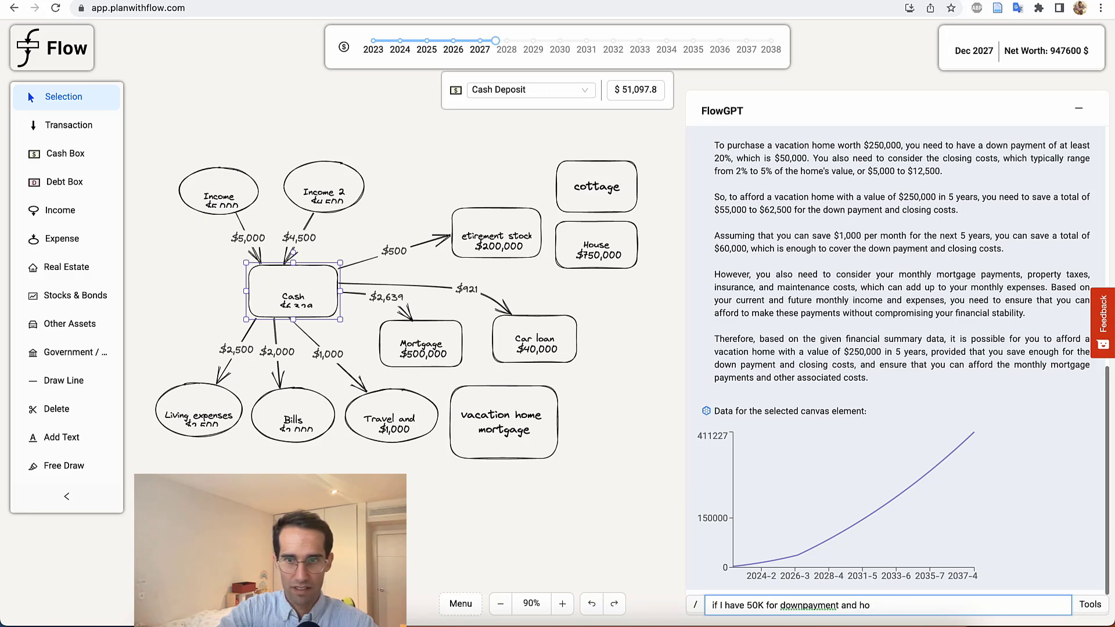
{"action": "key", "text": "BackSpace"}
{"action": "type", "text": "ause "}
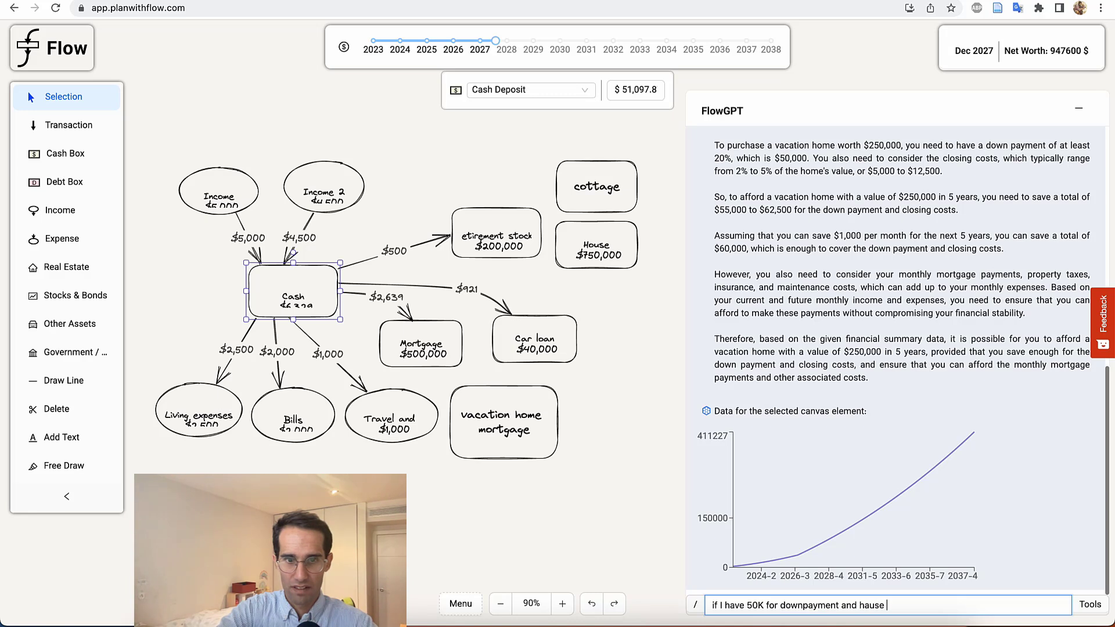
{"action": "type", "text": "is 250K"}
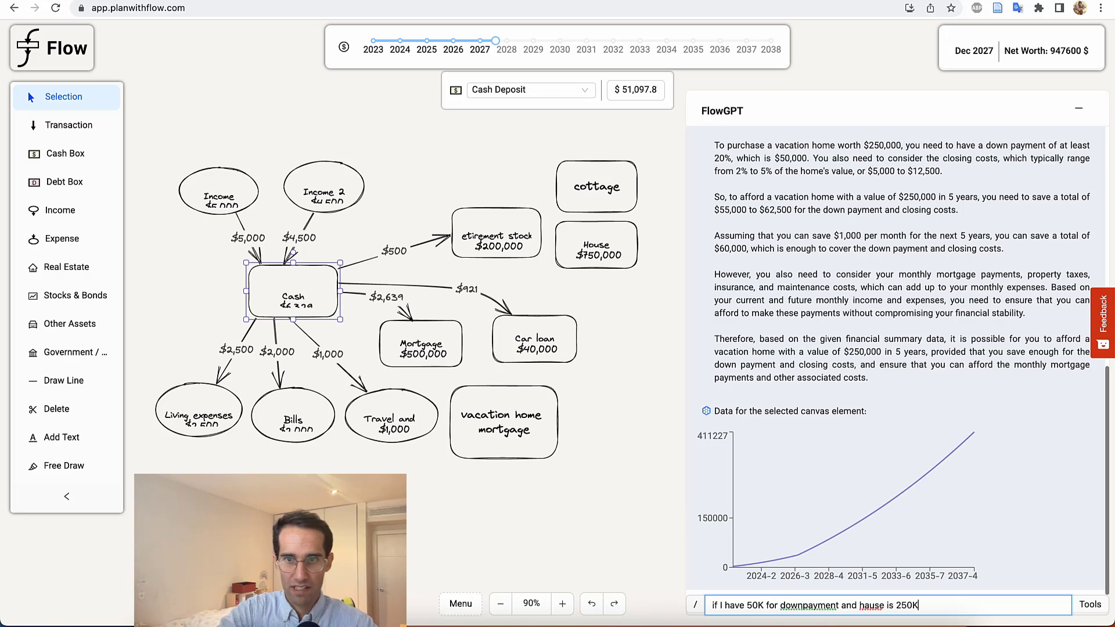
{"action": "type", "text": " how much mortgage I need?"}
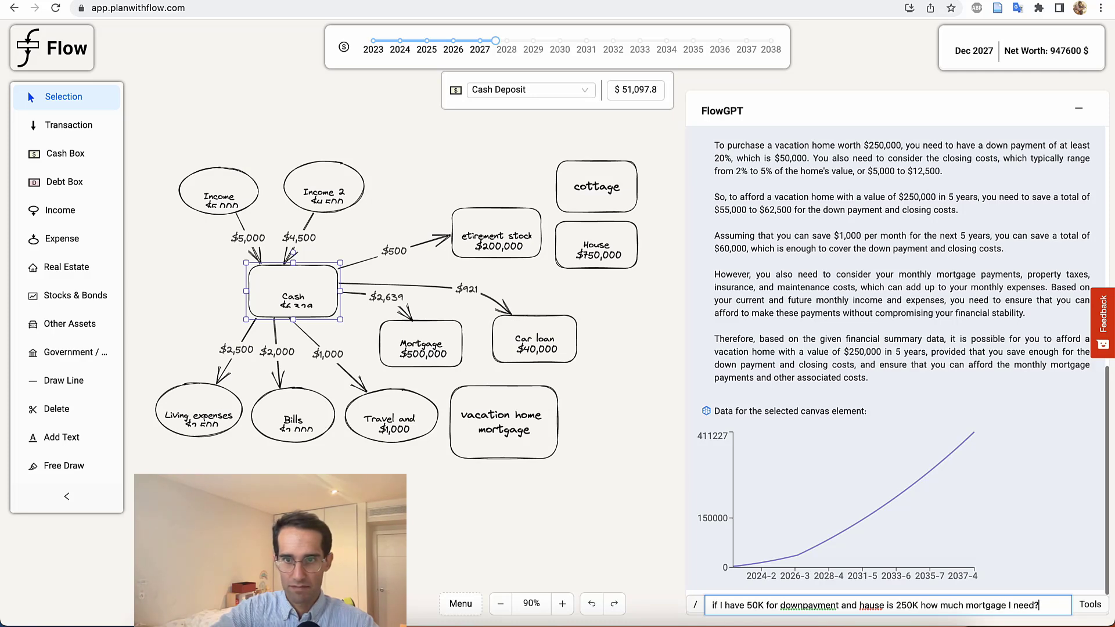
{"action": "key", "text": "Return"}
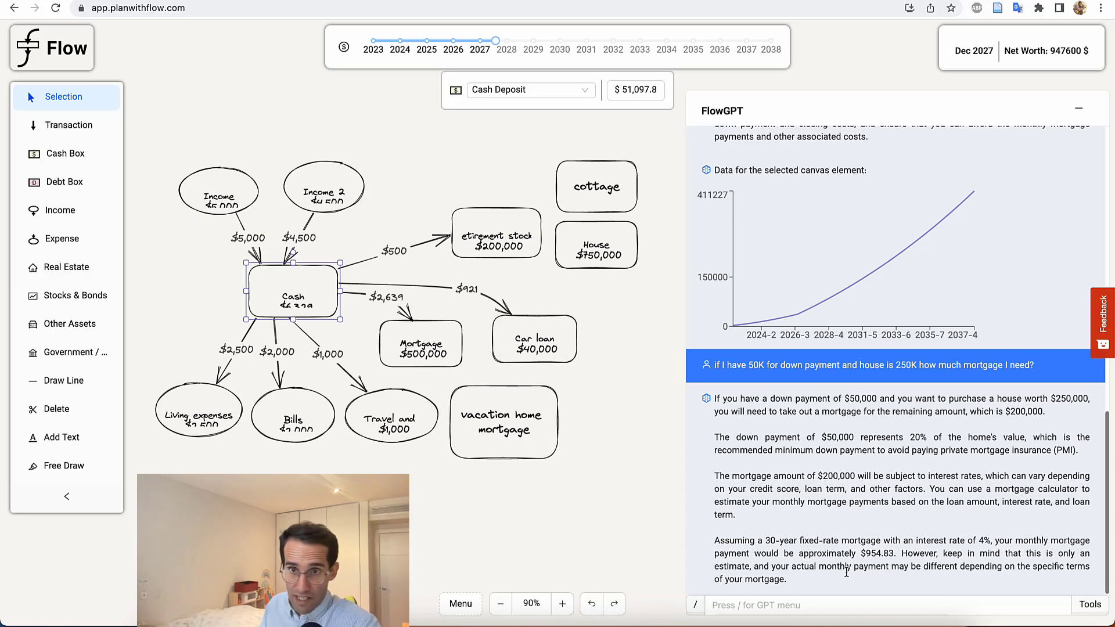
Set the vacation home mortgage's debt amount to $205,000.
{"action": "left_click", "coordinate": [575, 479]}
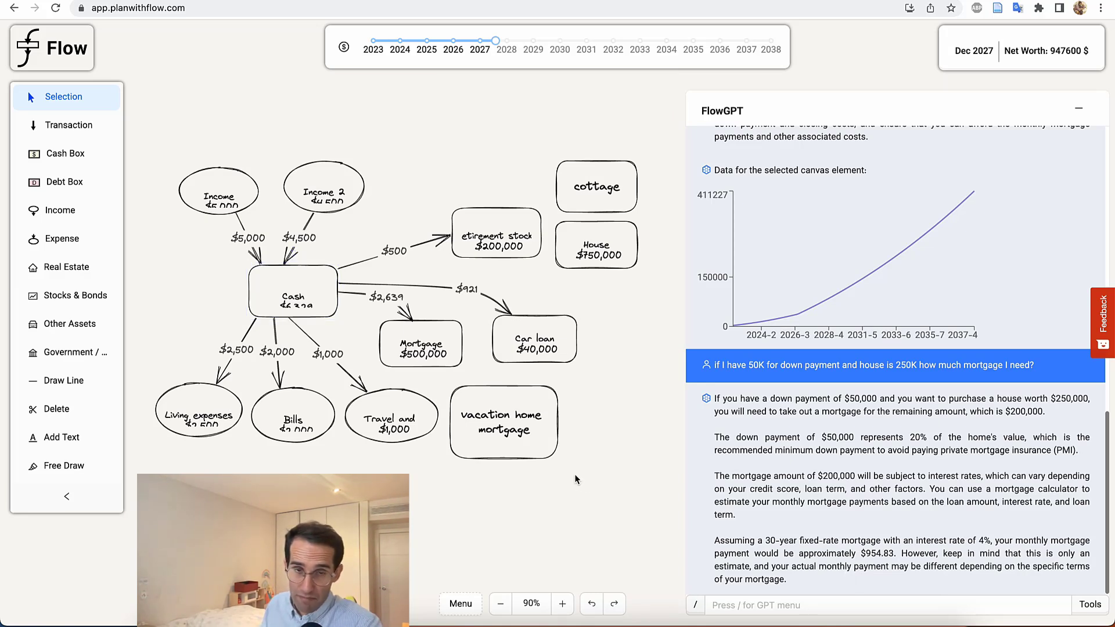
{"action": "left_click", "coordinate": [503, 430]}
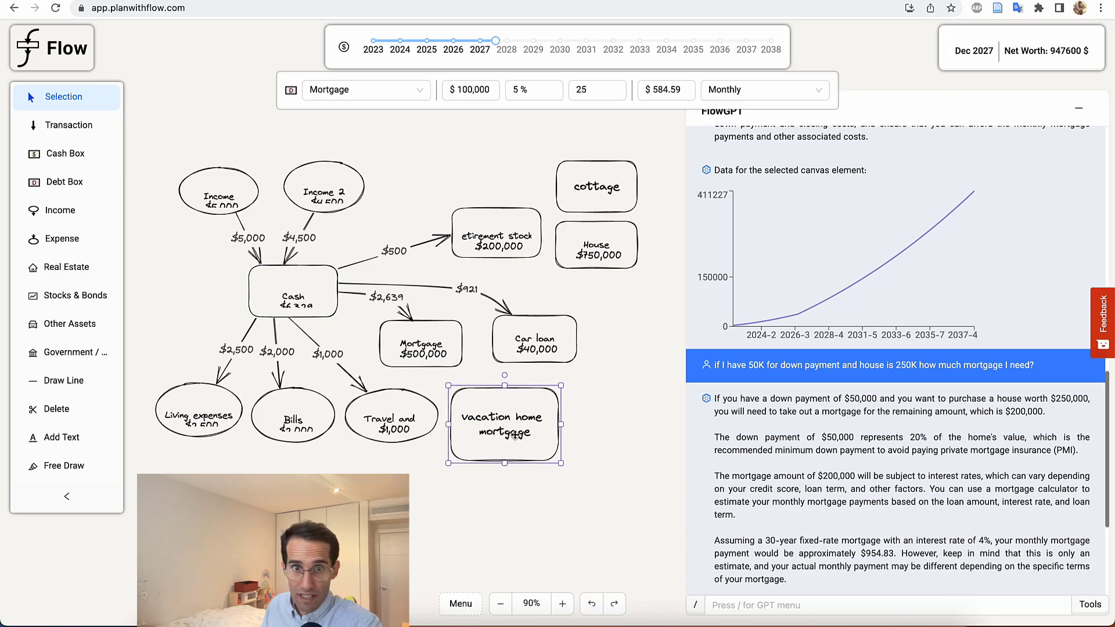
{"action": "left_click", "coordinate": [467, 92]}
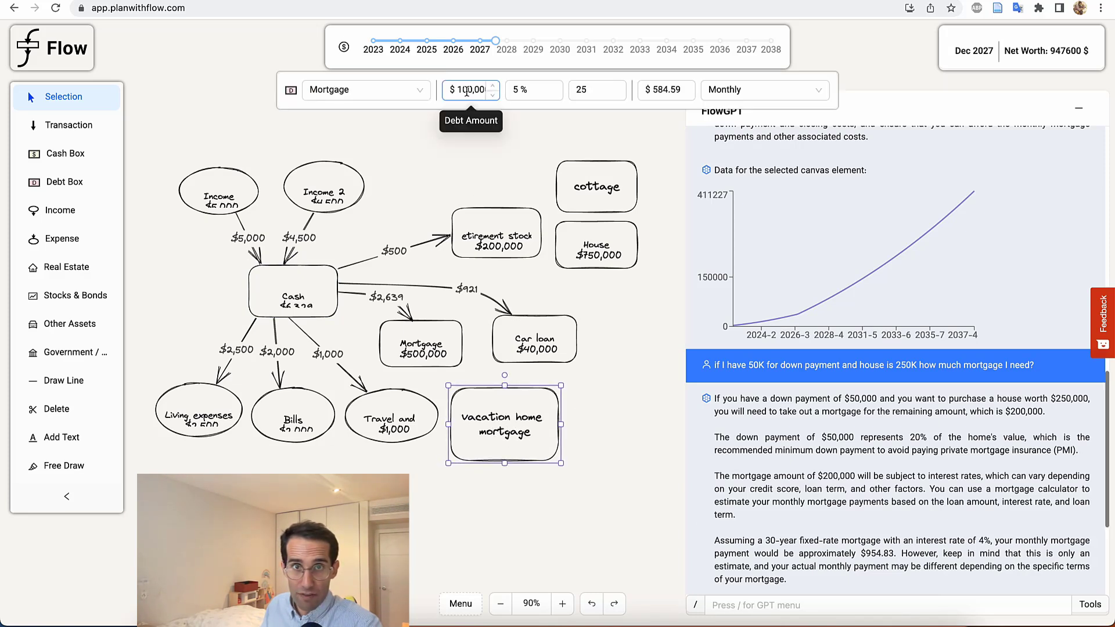
{"action": "double_click", "coordinate": [466, 91]}
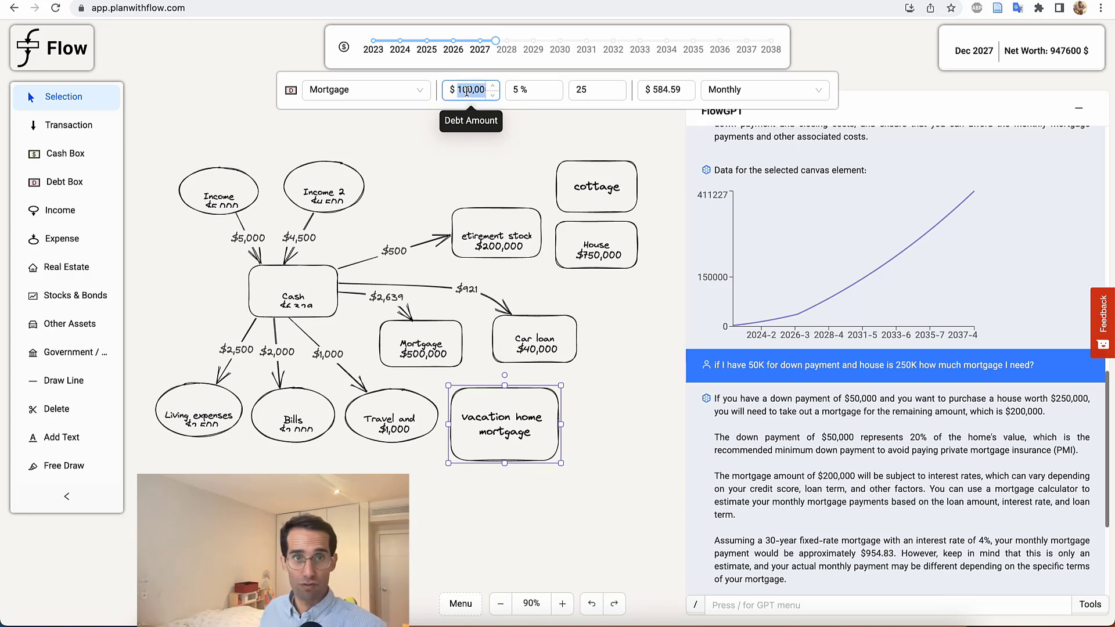
{"action": "type", "text": "2"}
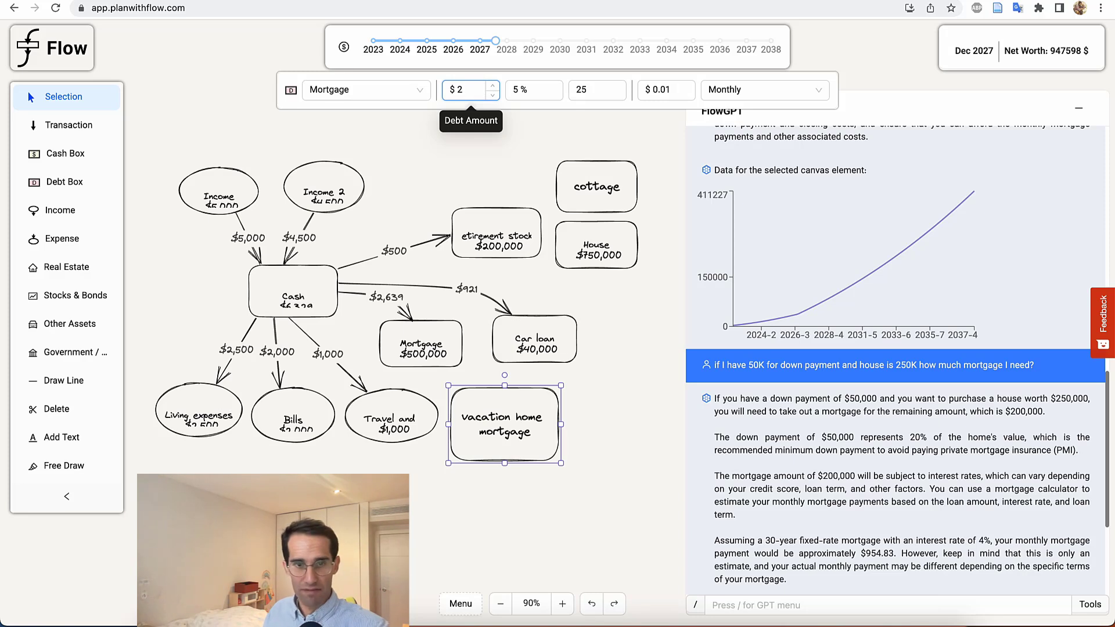
{"action": "type", "text": "05"}
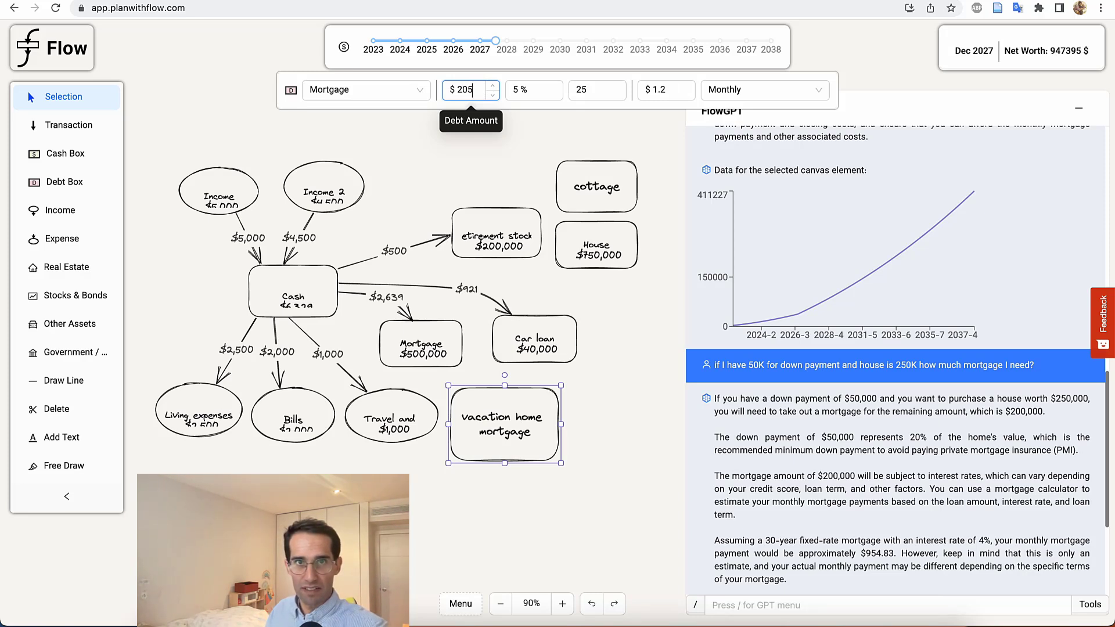
{"action": "type", "text": "000"}
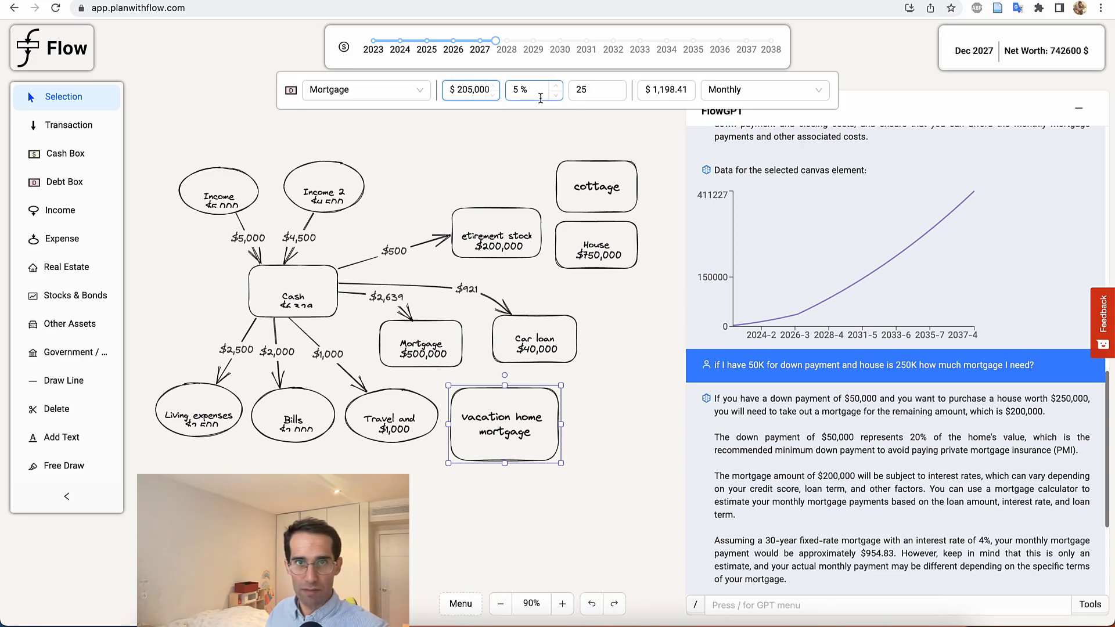
Set the vacation home mortgage's interest rate to 4% and keep its 25-year term.
{"action": "left_click", "coordinate": [515, 90]}
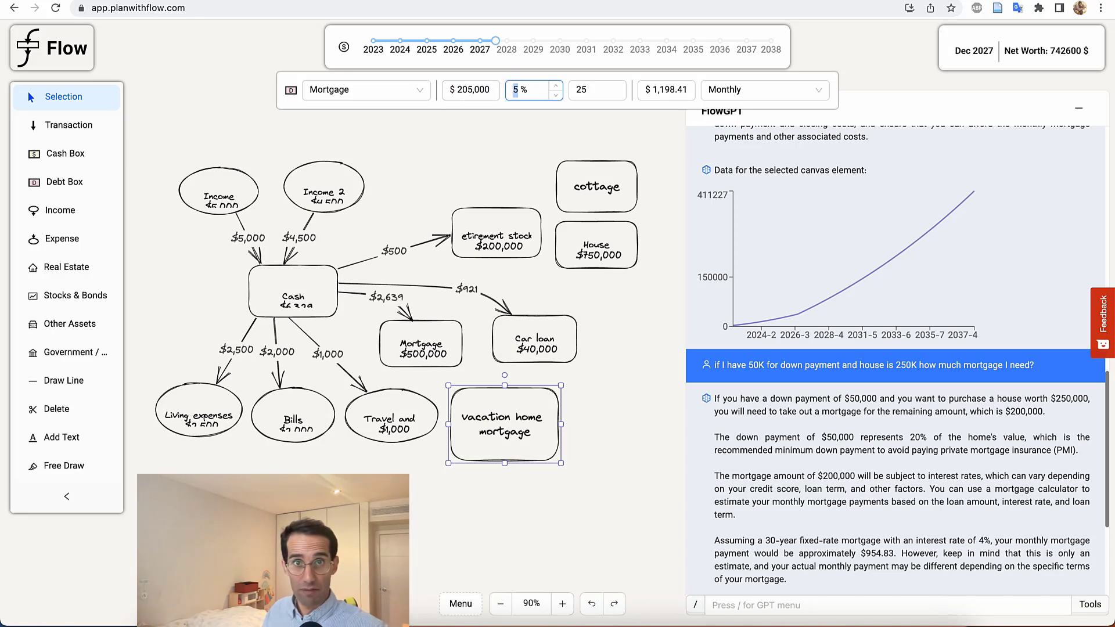
{"action": "type", "text": "4"}
{"action": "left_click", "coordinate": [592, 92]}
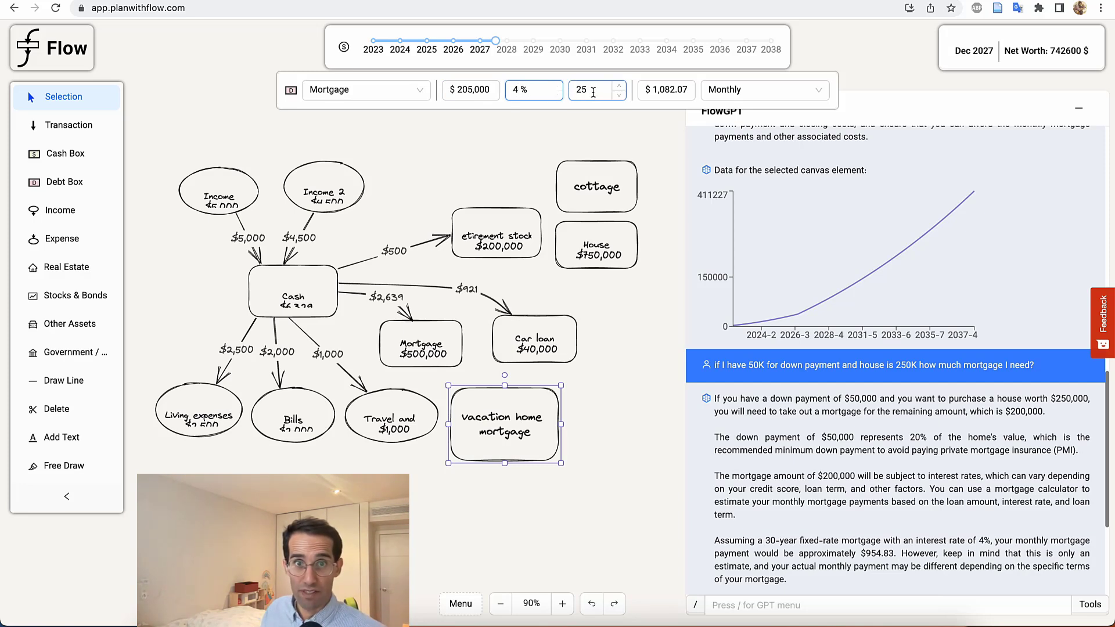
{"action": "left_click", "coordinate": [517, 137]}
{"action": "left_click", "coordinate": [489, 397]}
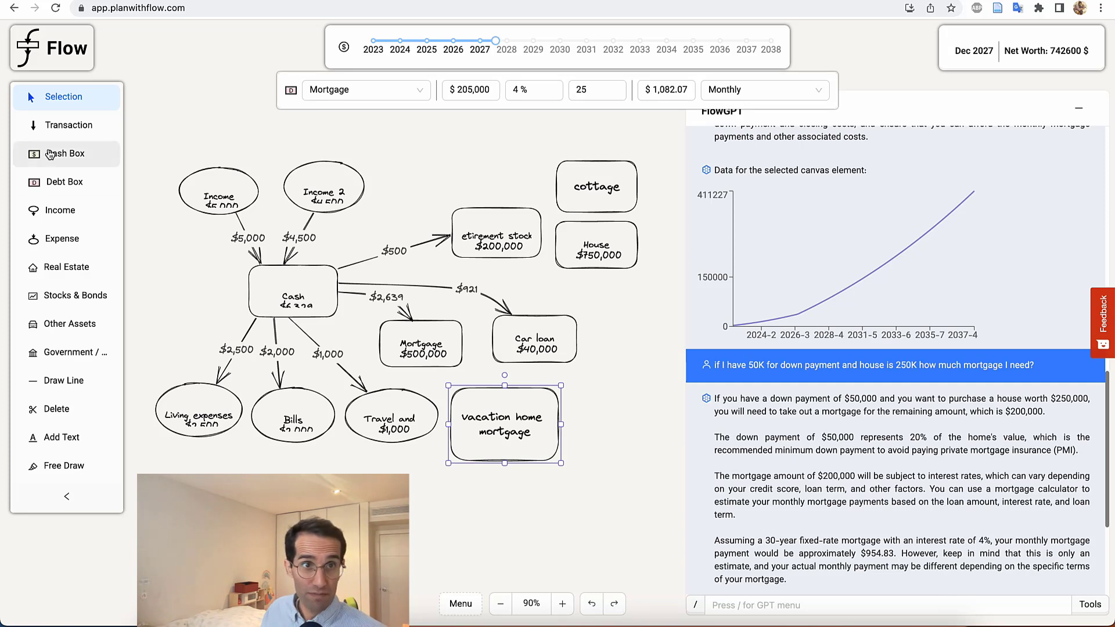
Draw a transaction arrow from the Cash box to the vacation home mortgage box and bend it slightly clear of the Mortgage box.
{"action": "left_click", "coordinate": [68, 125]}
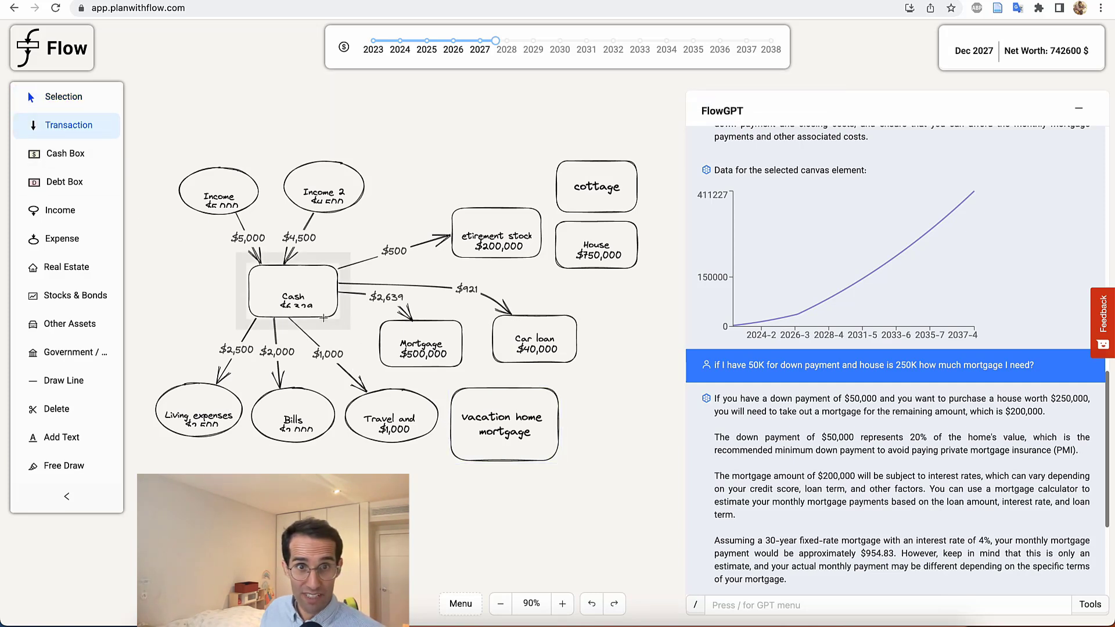
{"action": "left_click_drag", "start_coordinate": [323, 318], "coordinate": [450, 400]}
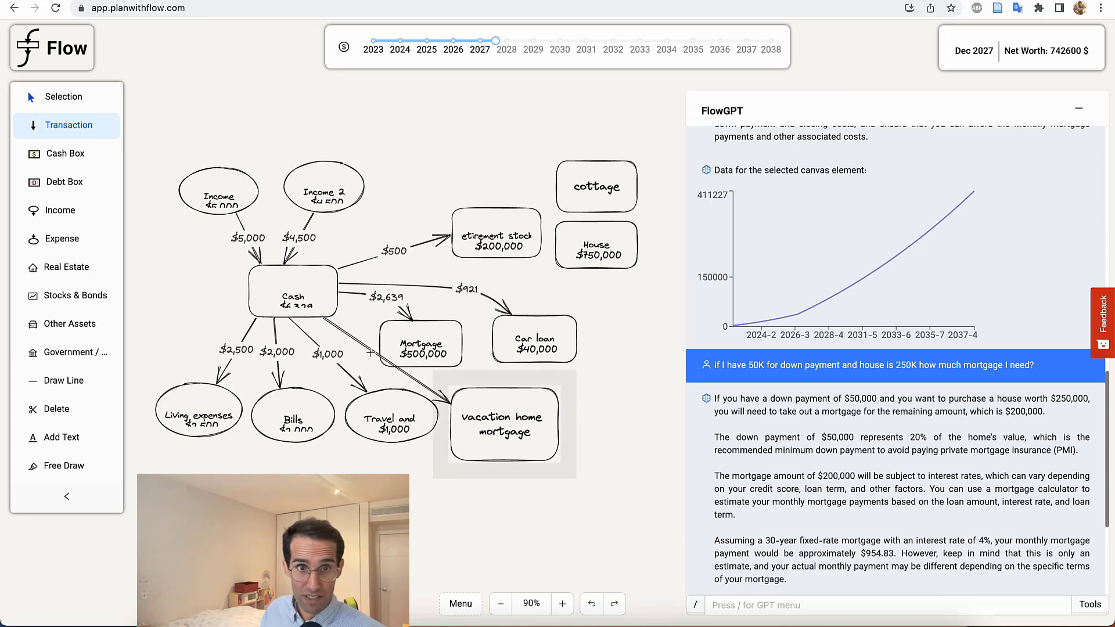
{"action": "left_click_drag", "start_coordinate": [385, 360], "coordinate": [381, 369]}
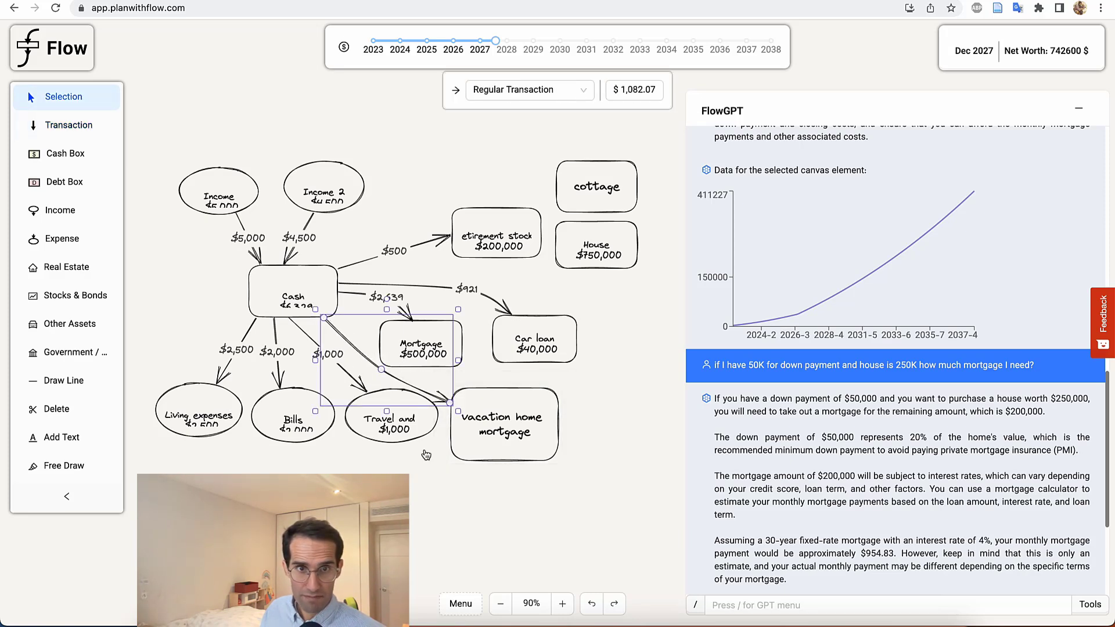
Move the Travel, Bills and Living expenses ovals down and leftward, and nudge the vacation home mortgage box to tidy the layout.
{"action": "left_click_drag", "start_coordinate": [402, 433], "coordinate": [387, 460]}
{"action": "left_click_drag", "start_coordinate": [279, 429], "coordinate": [258, 461]}
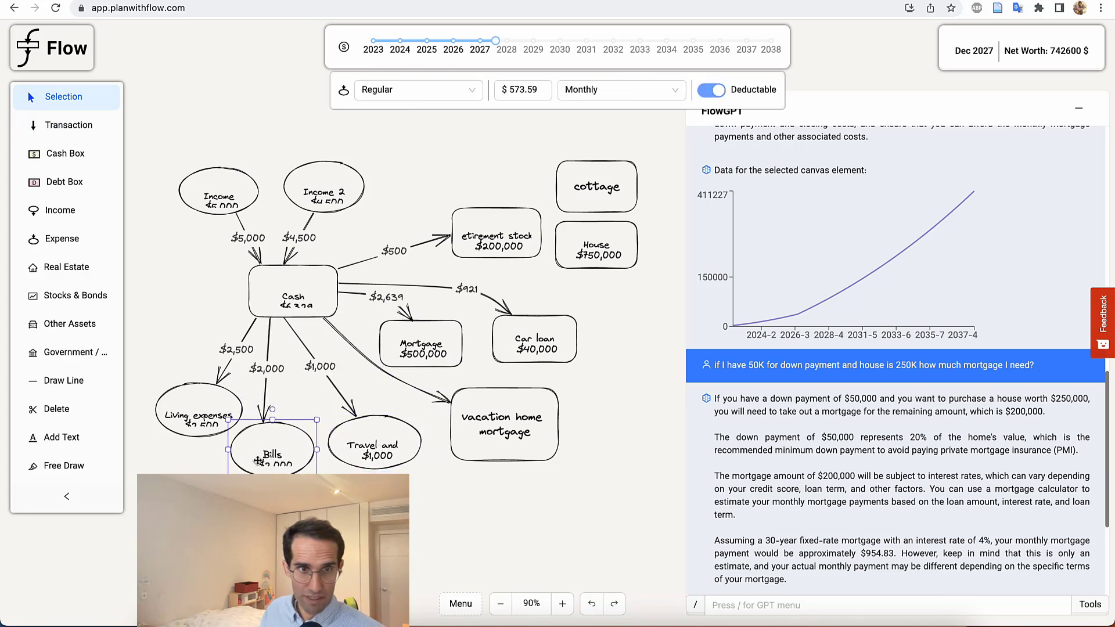
{"action": "left_click_drag", "start_coordinate": [197, 423], "coordinate": [169, 456]}
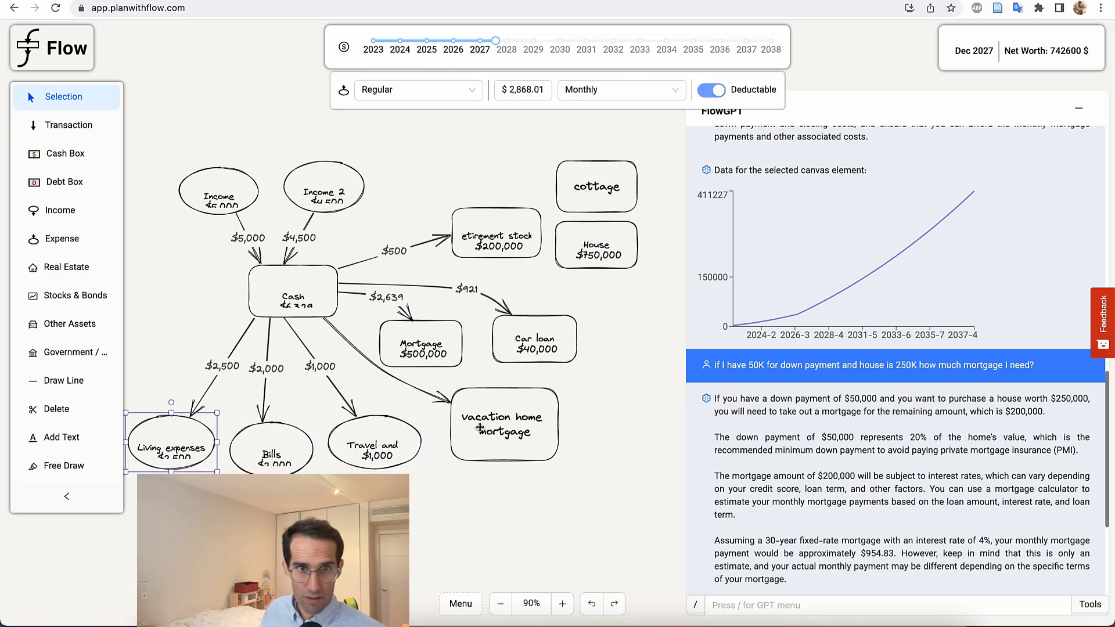
{"action": "left_click_drag", "start_coordinate": [479, 428], "coordinate": [468, 431]}
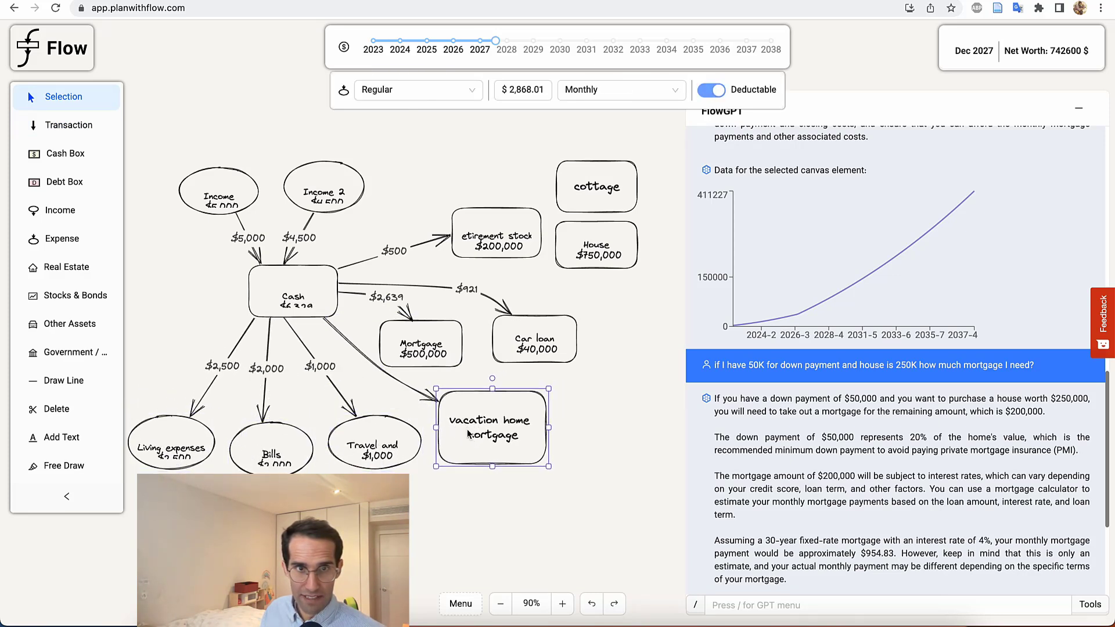
Examine the Cash box's projection with the vacation home mortgage included and compare it with the earlier Cash chart in FlowGPT.
{"action": "left_click", "coordinate": [322, 301]}
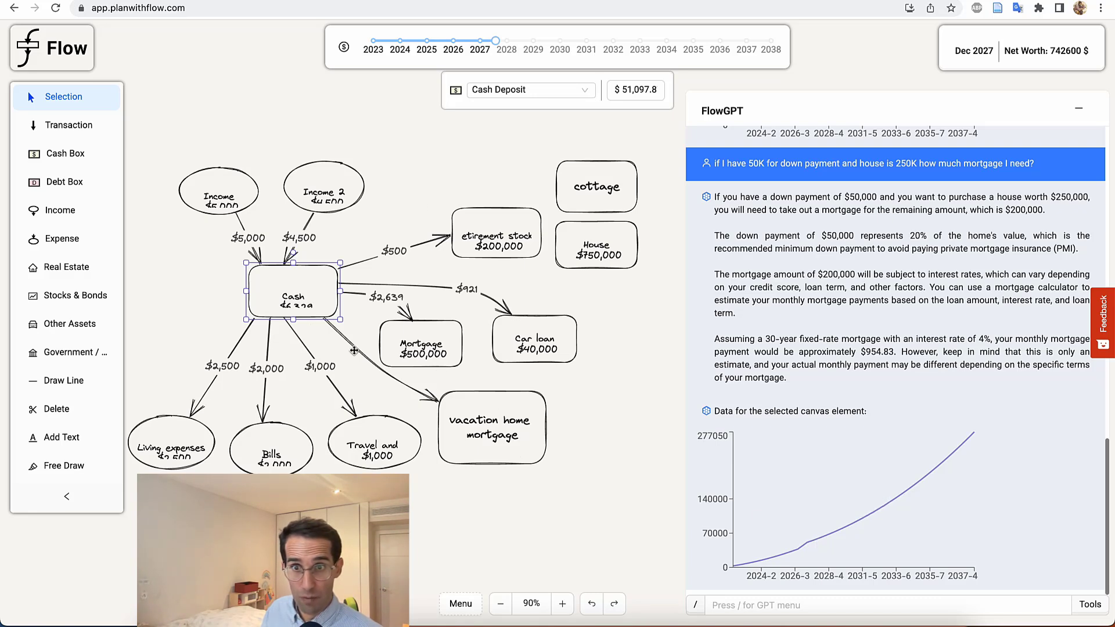
{"action": "mouse_move", "coordinate": [816, 498]}
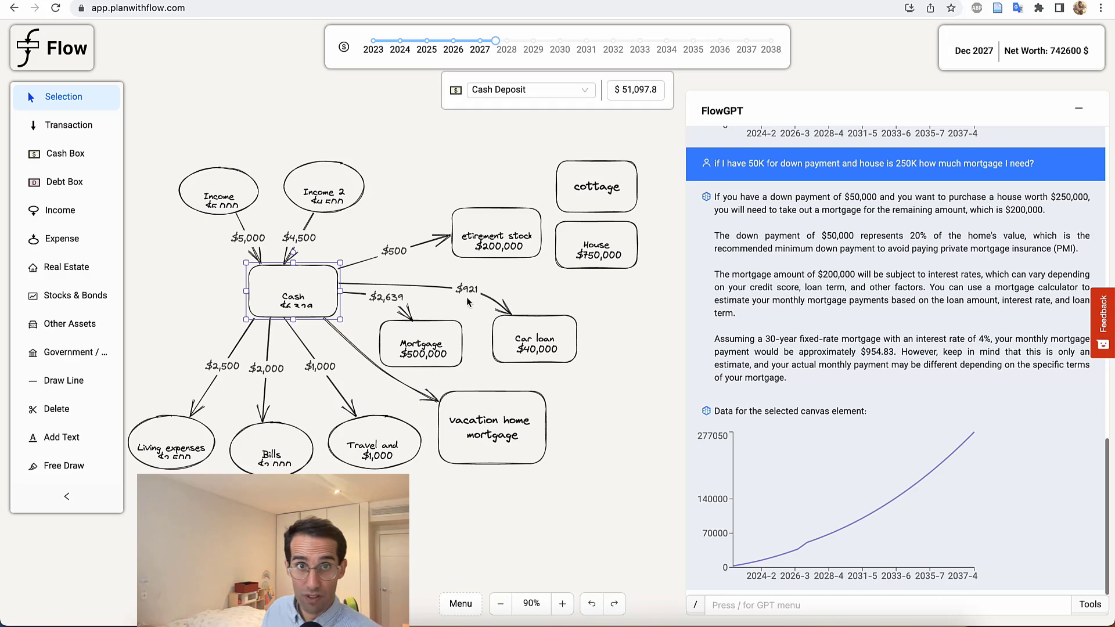
{"action": "left_click", "coordinate": [508, 439]}
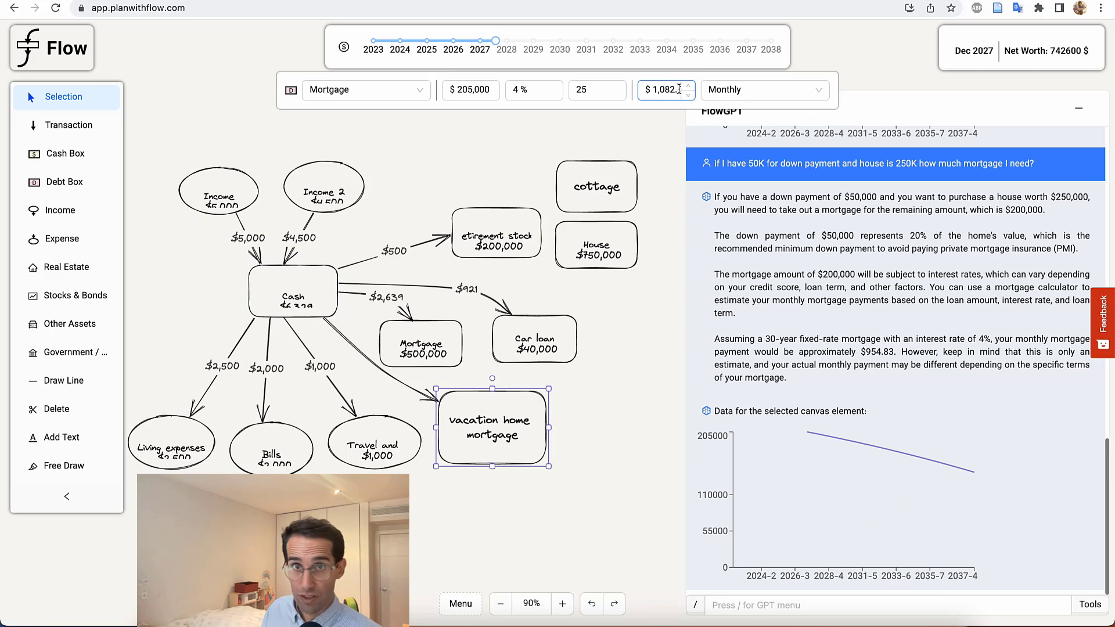
{"action": "left_click", "coordinate": [267, 299]}
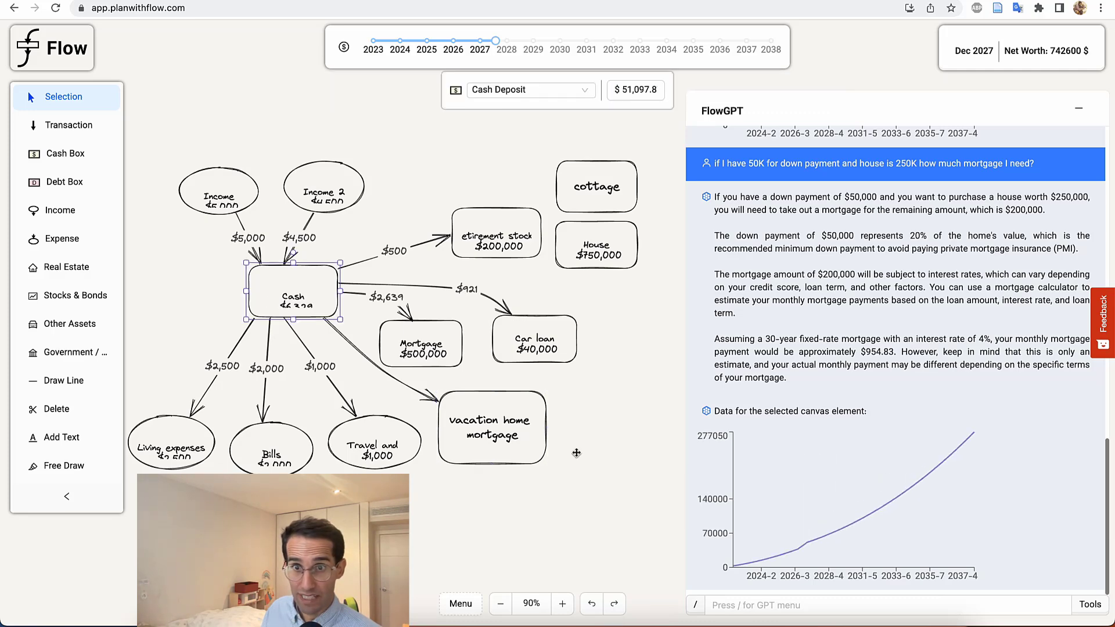
{"action": "mouse_move", "coordinate": [839, 539]}
{"action": "scroll", "coordinate": [839, 407], "scroll_direction": "up", "scroll_amount": 7}
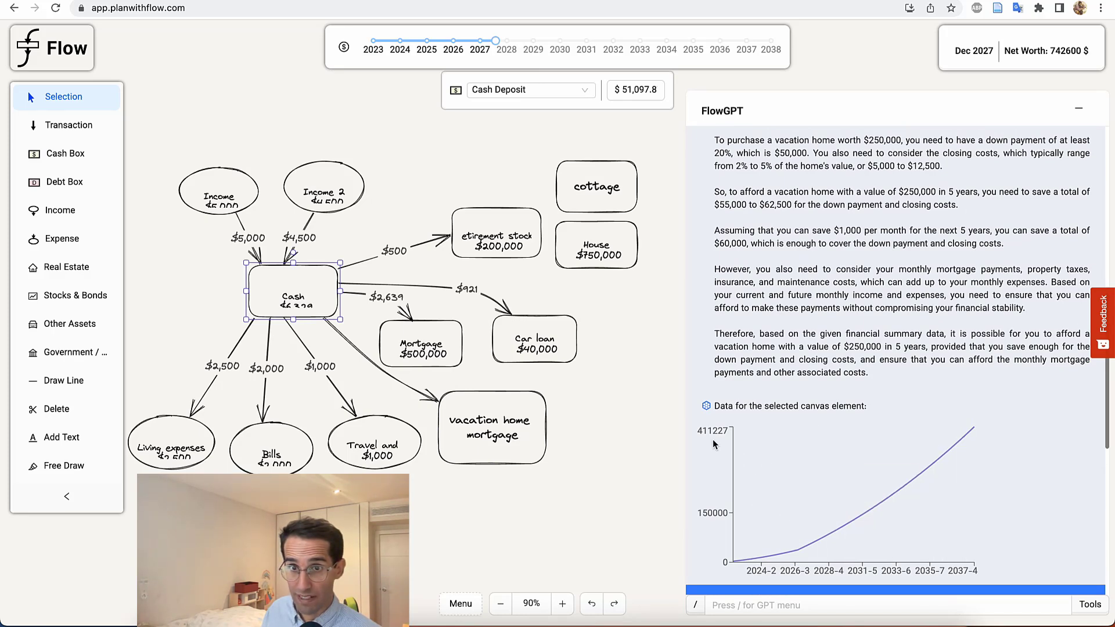
{"action": "scroll", "coordinate": [733, 438], "scroll_direction": "down", "scroll_amount": 7}
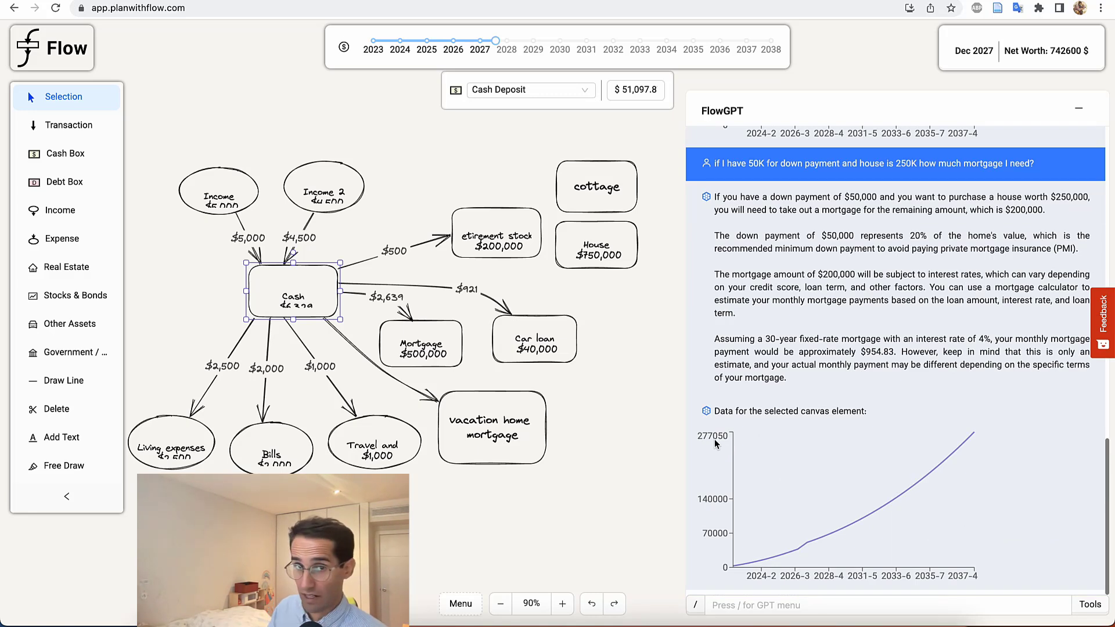
Review the projection charts of the vacation home mortgage and the cottage, and check the net worth.
{"action": "left_click", "coordinate": [459, 422]}
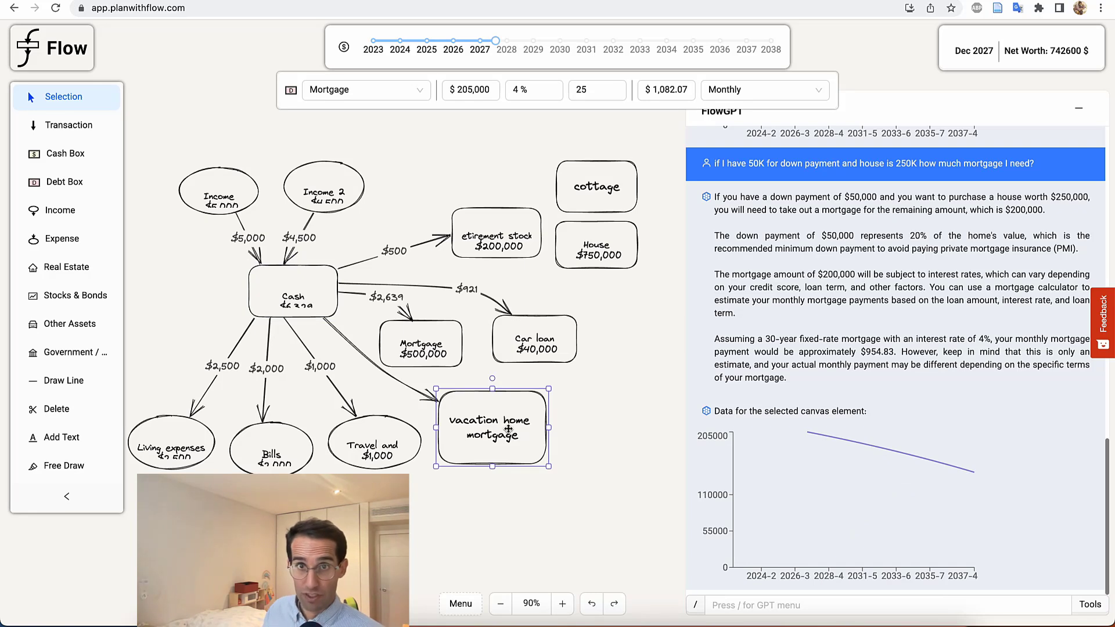
{"action": "left_click", "coordinate": [597, 186]}
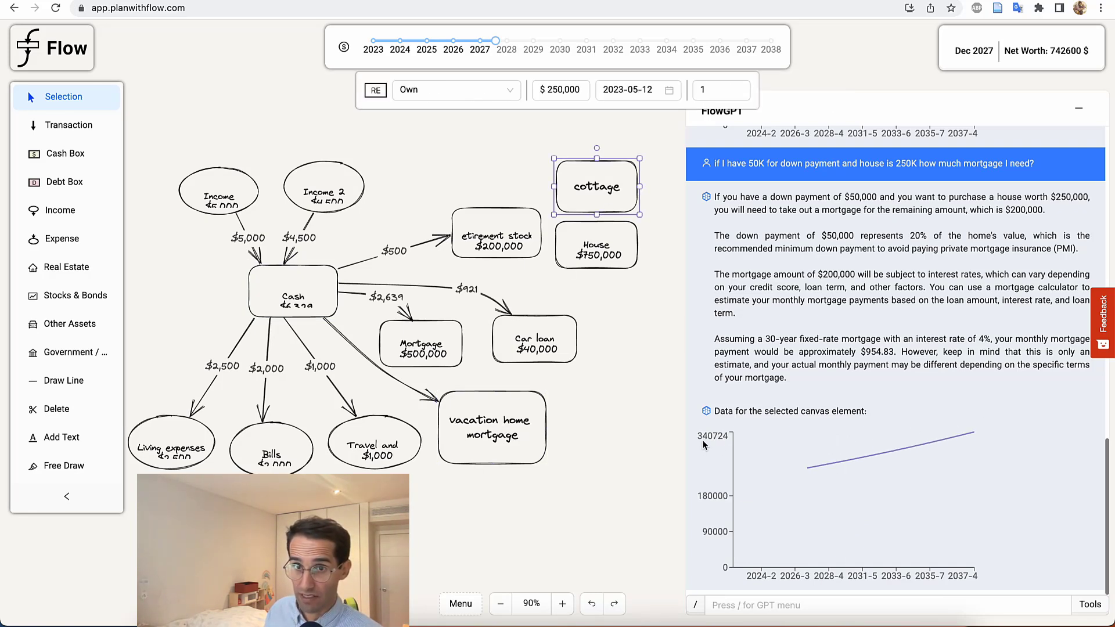
{"action": "left_click", "coordinate": [574, 423]}
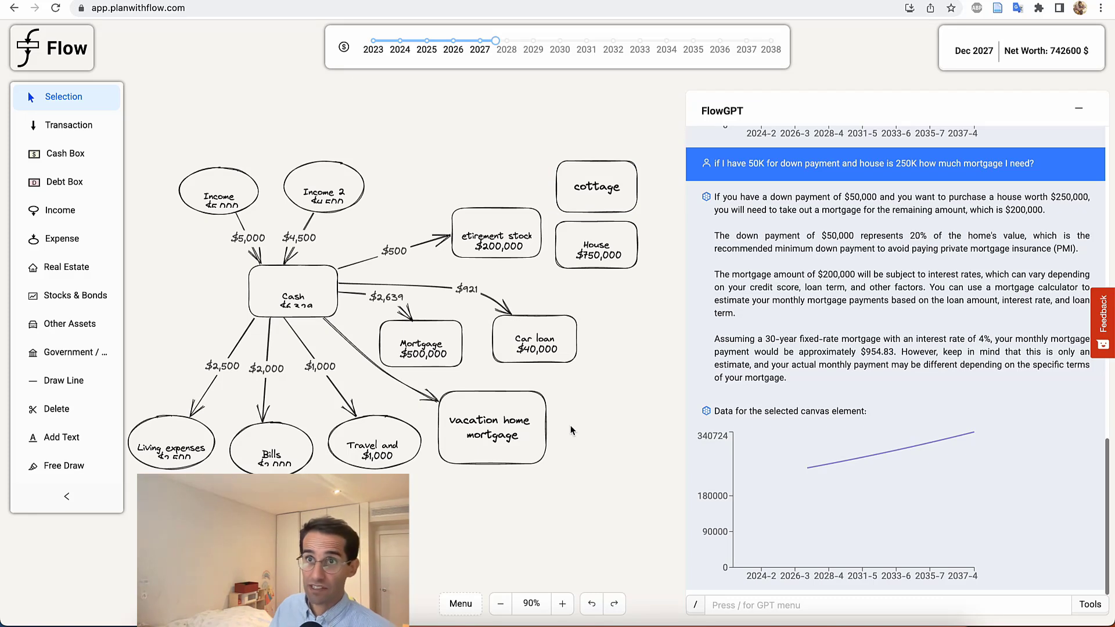
{"action": "scroll", "coordinate": [649, 319], "scroll_direction": "right", "scroll_amount": 1}
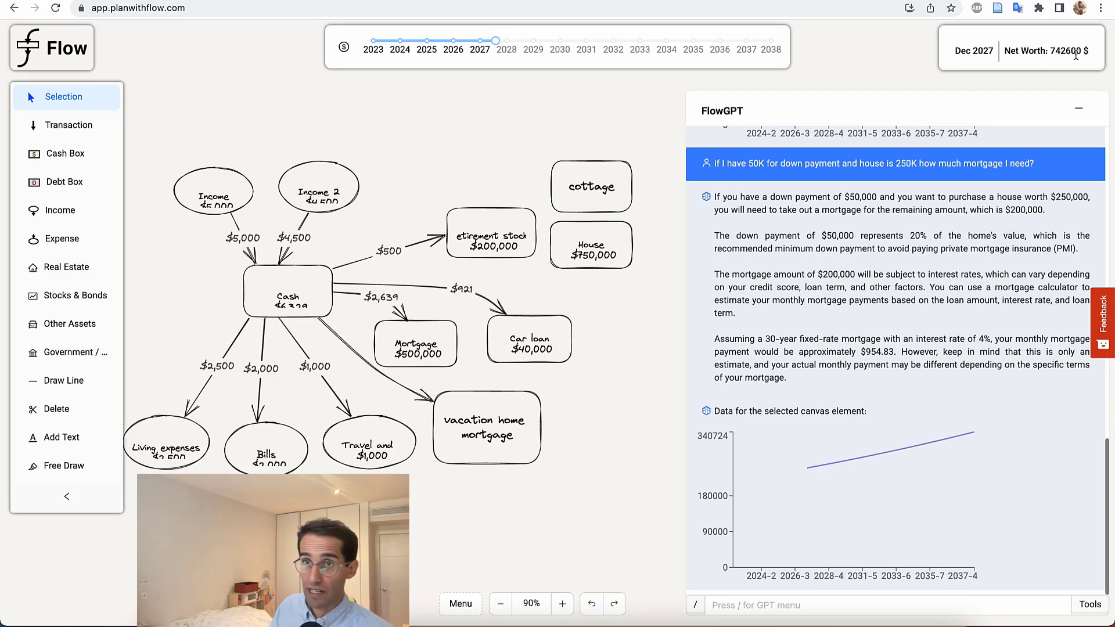
Turn on projected dollar amounts on the canvas and advance the timeline from May 2023 to February 2037.
{"action": "left_click", "coordinate": [641, 41]}
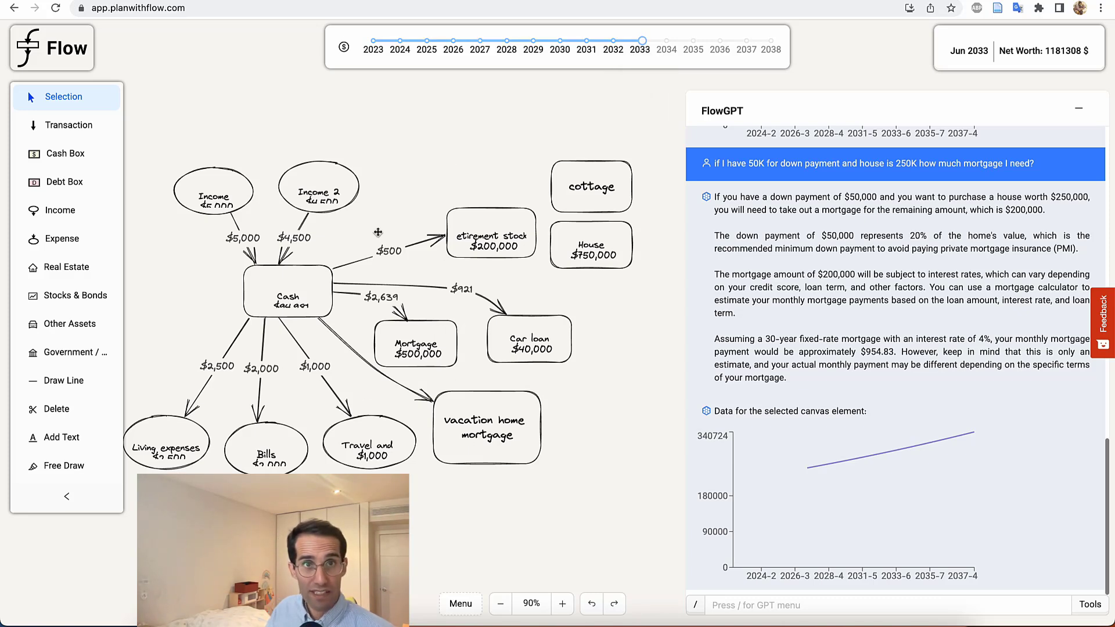
{"action": "left_click", "coordinate": [374, 42]}
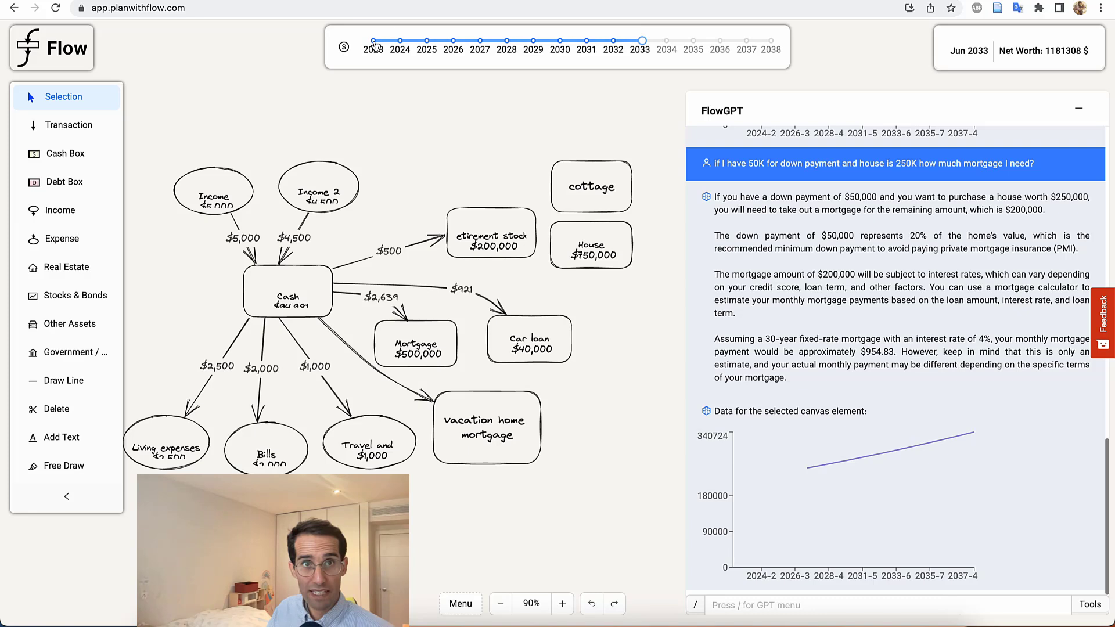
{"action": "left_click", "coordinate": [345, 49]}
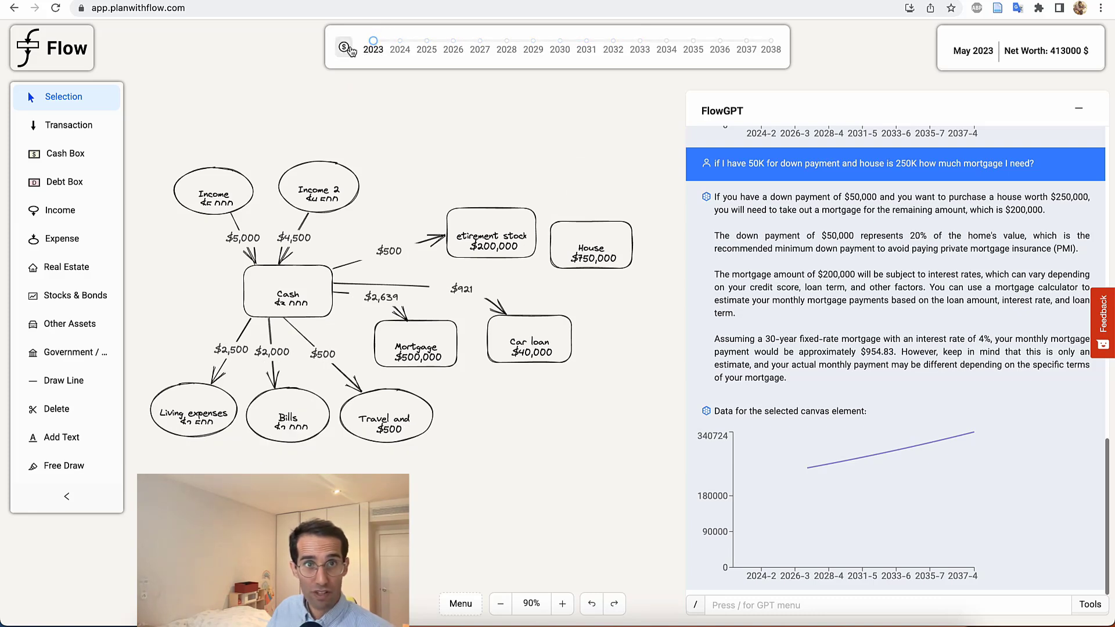
{"action": "left_click_drag", "start_coordinate": [376, 44], "coordinate": [395, 44]}
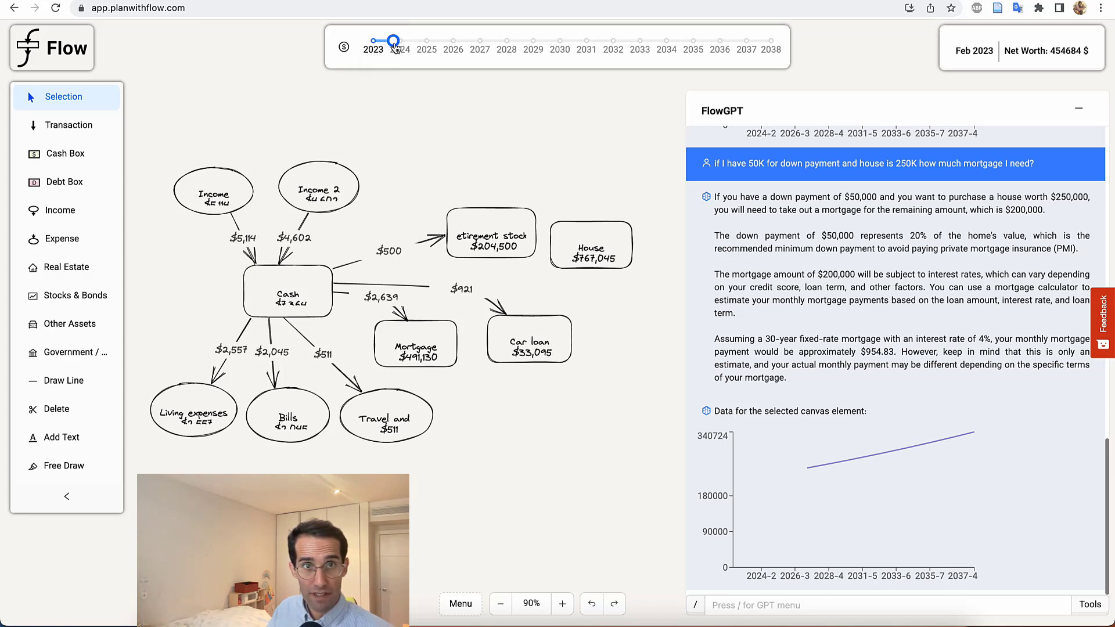
{"action": "left_click_drag", "start_coordinate": [393, 43], "coordinate": [613, 44]}
{"action": "left_click_drag", "start_coordinate": [646, 44], "coordinate": [769, 44]}
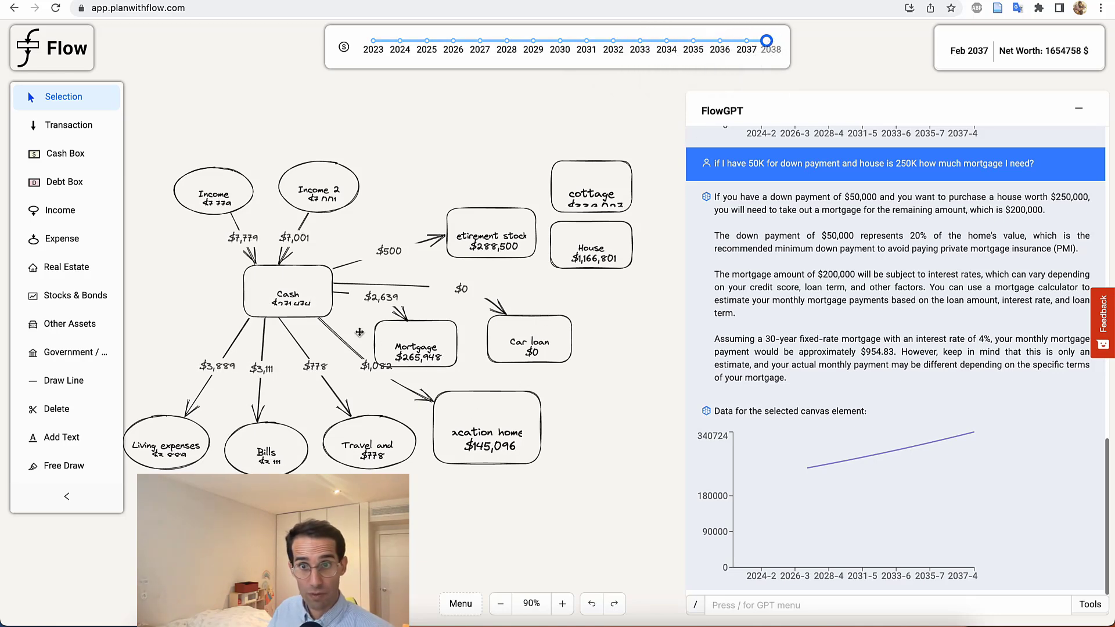
Compare the projection charts of the Cash box and the retirement stock box.
{"action": "left_click", "coordinate": [305, 295]}
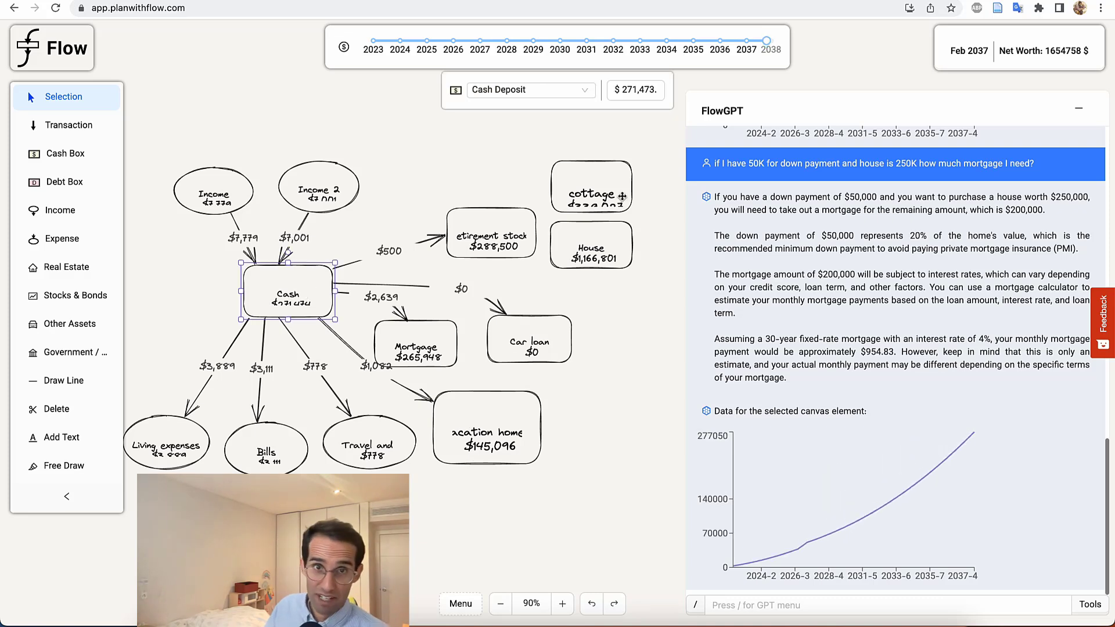
{"action": "left_click", "coordinate": [513, 234]}
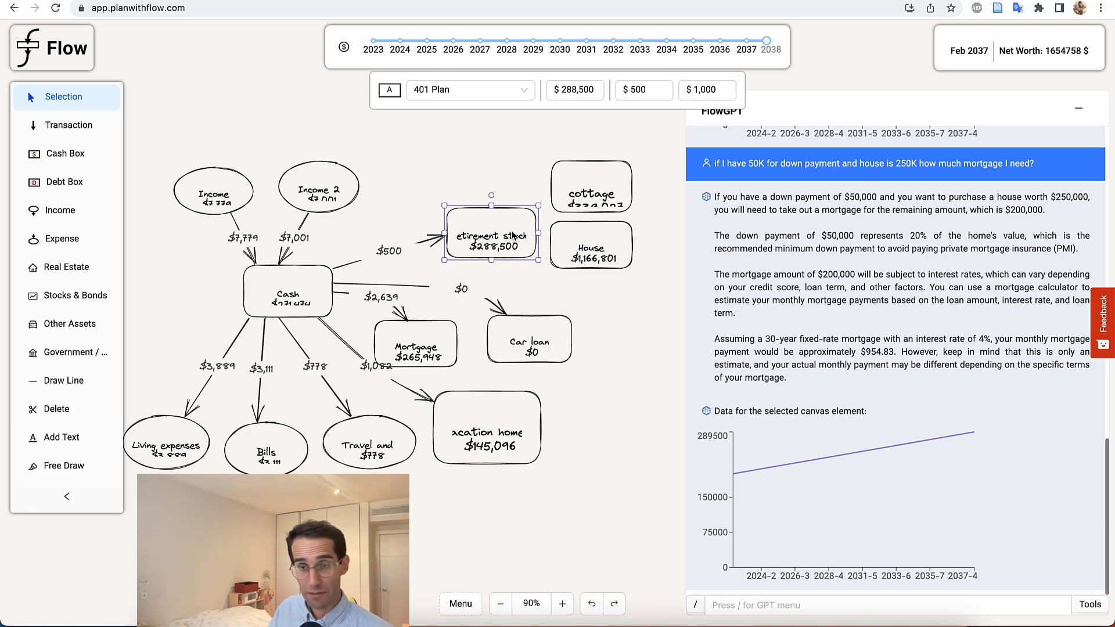
{"action": "left_click", "coordinate": [291, 282]}
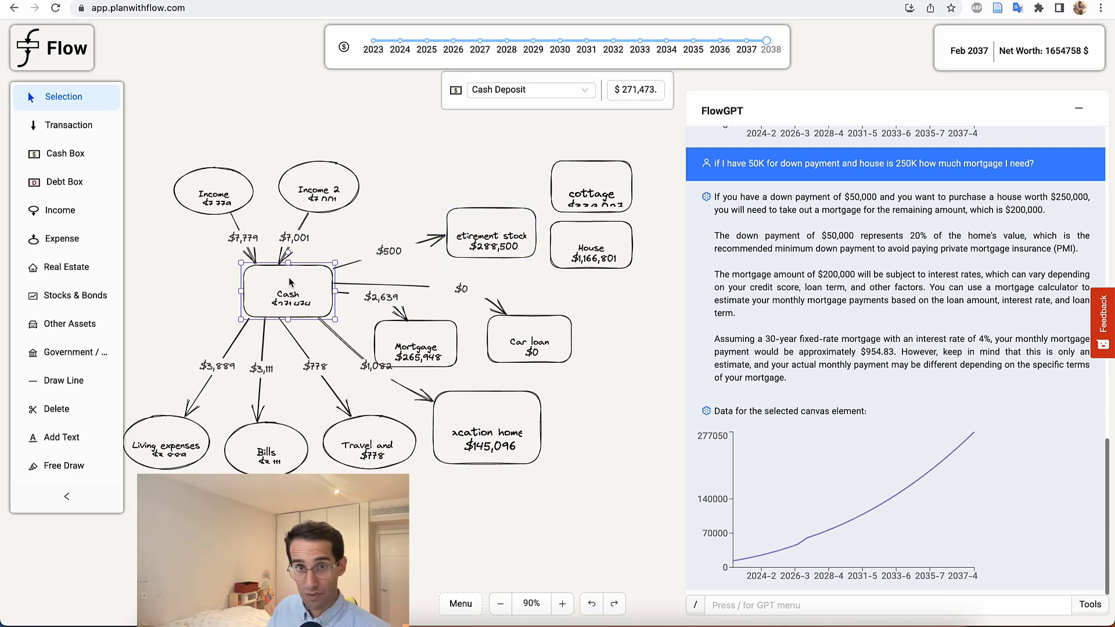
{"action": "left_click", "coordinate": [505, 233]}
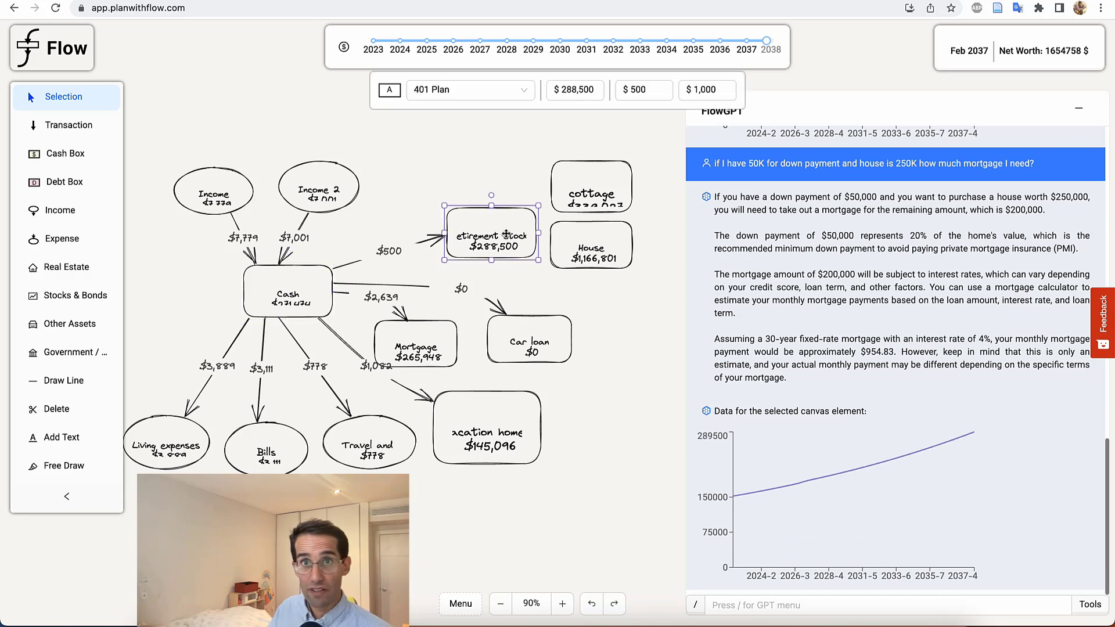
Try to set the retirement stock box's maximum contribution to $800 at February 2037.
{"action": "double_click", "coordinate": [633, 90]}
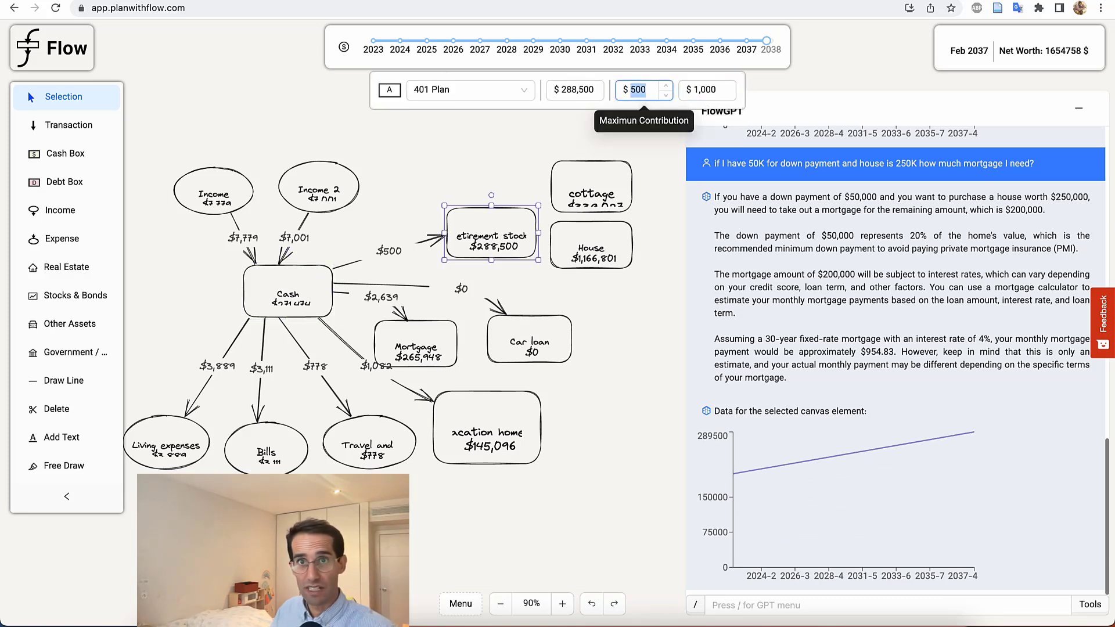
{"action": "type", "text": "800"}
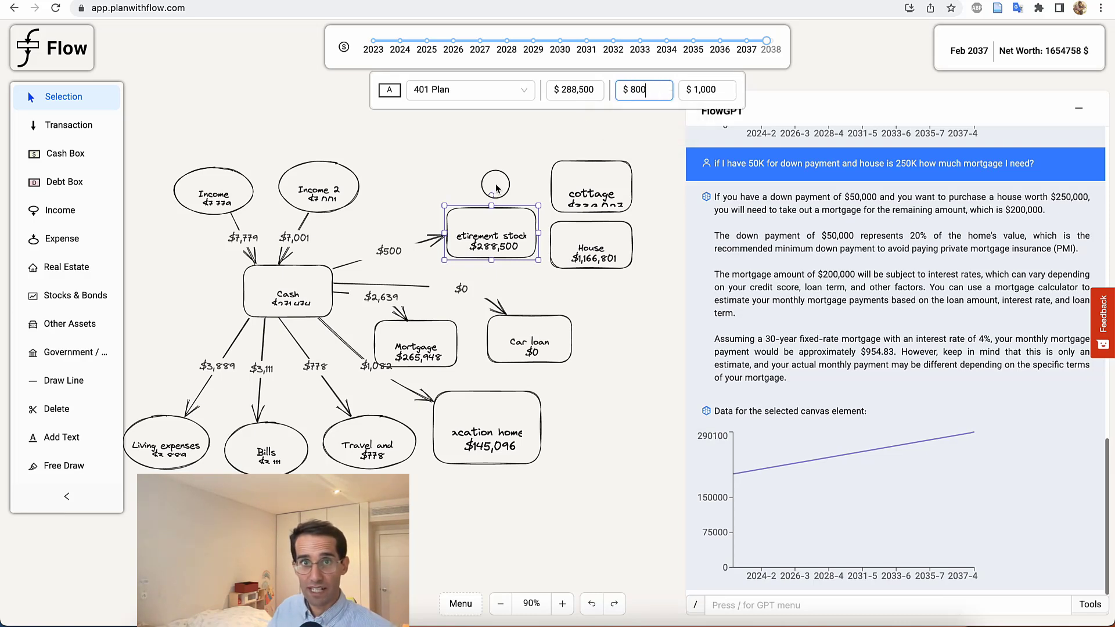
{"action": "left_click", "coordinate": [483, 248]}
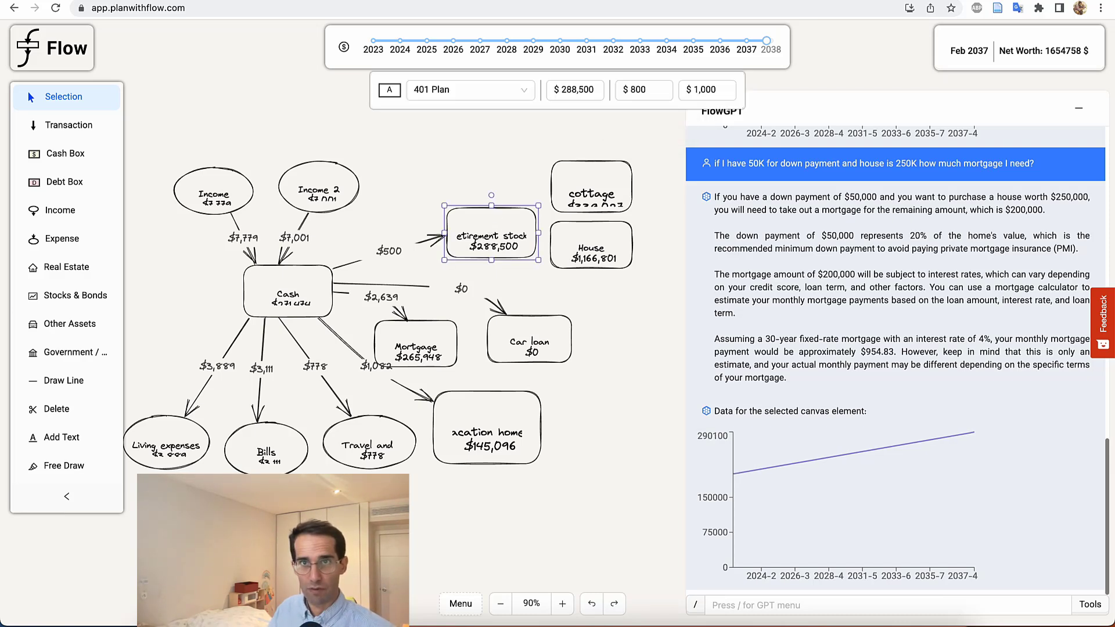
Return the timeline to May 2023 and set the retirement stock box's maximum contribution to $800 there.
{"action": "left_click", "coordinate": [495, 43]}
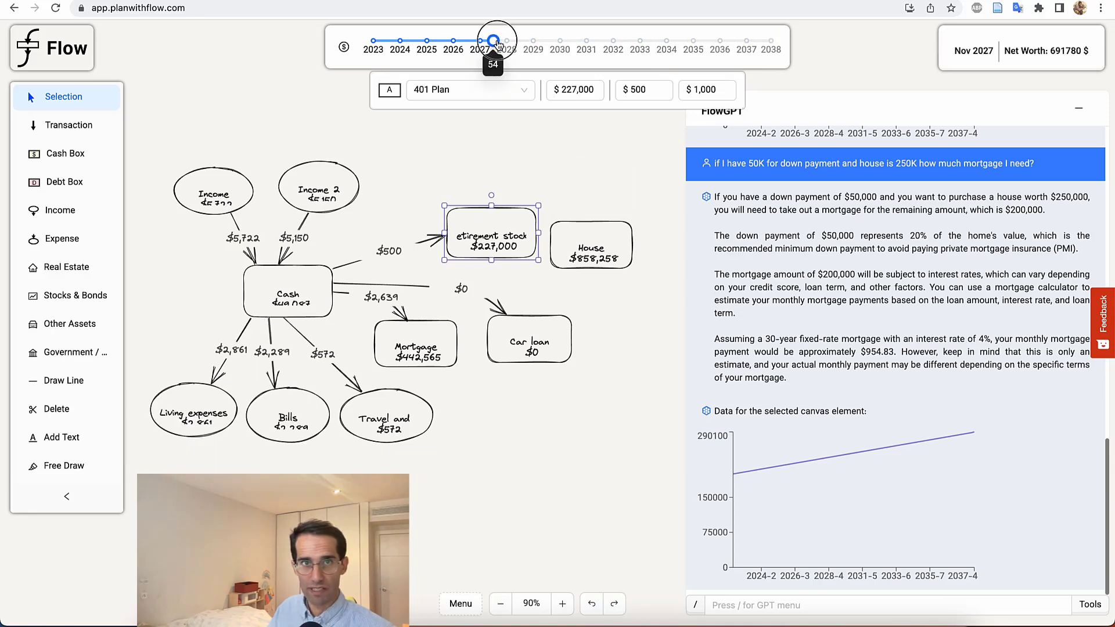
{"action": "left_click_drag", "start_coordinate": [493, 41], "coordinate": [340, 47]}
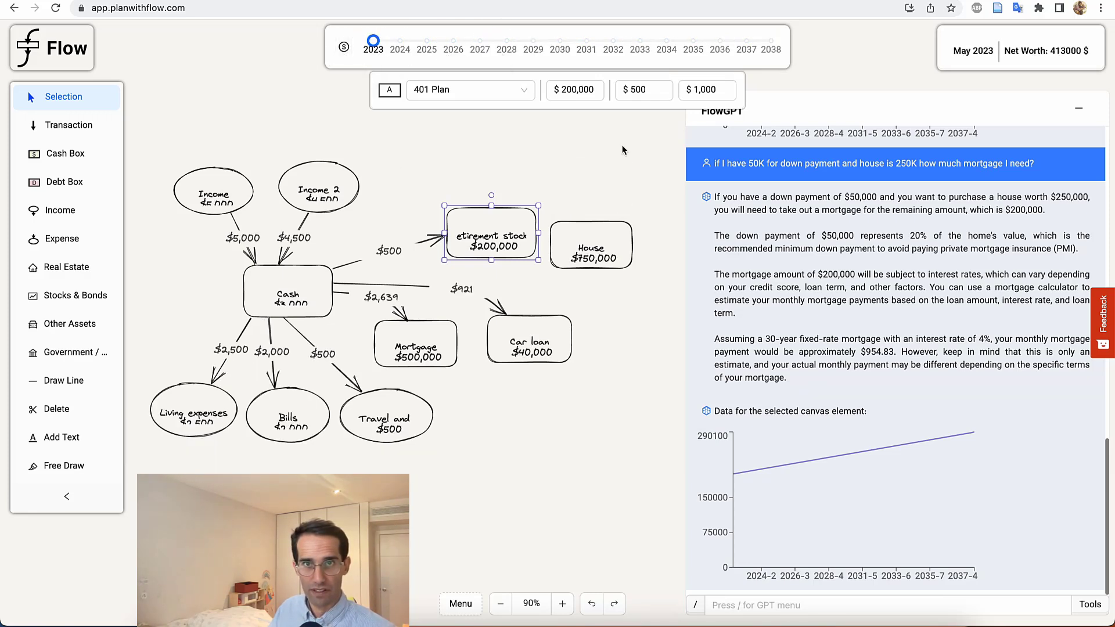
{"action": "double_click", "coordinate": [643, 90]}
{"action": "type", "text": "8000"}
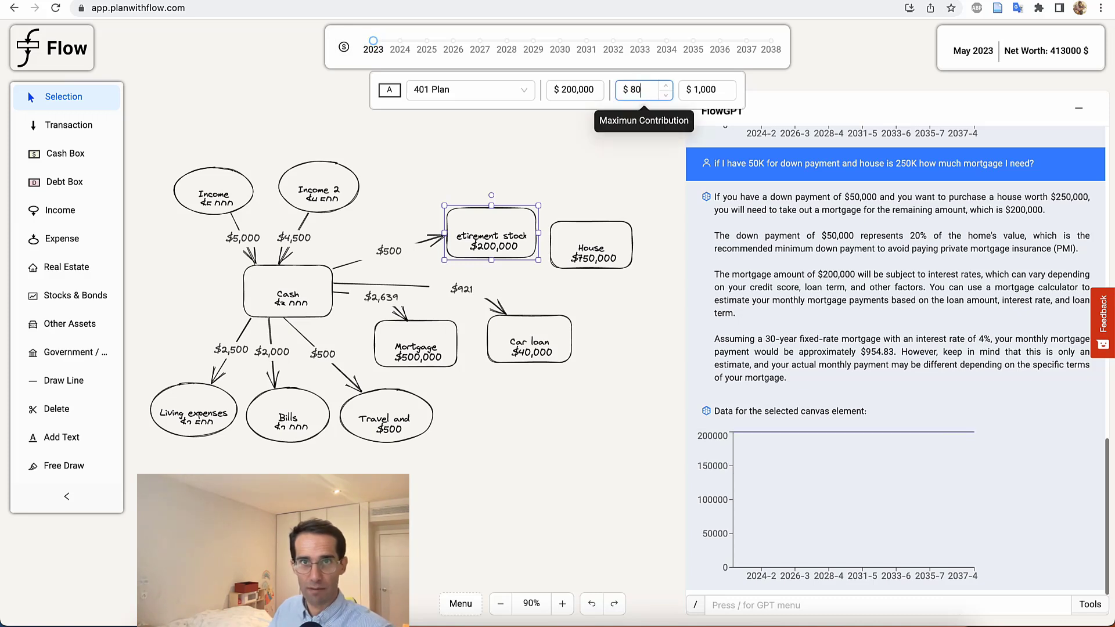
{"action": "key", "text": "BackSpace"}
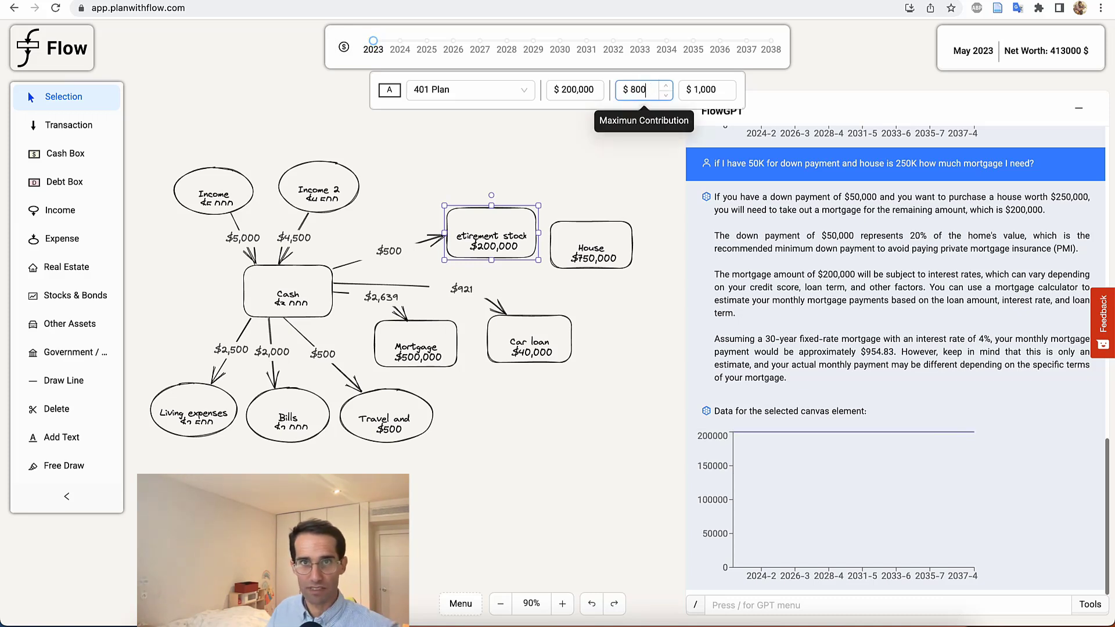
{"action": "left_click", "coordinate": [585, 150]}
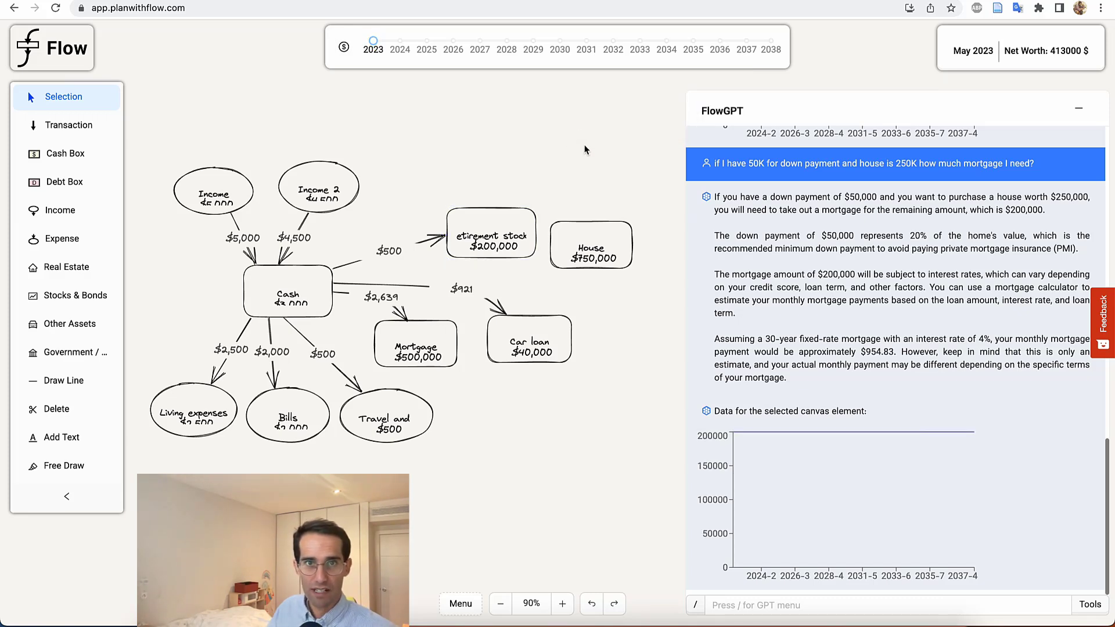
Check the May 2023 settings of the Cash box and the retirement stock box.
{"action": "left_click", "coordinate": [373, 42]}
{"action": "left_click", "coordinate": [292, 279]}
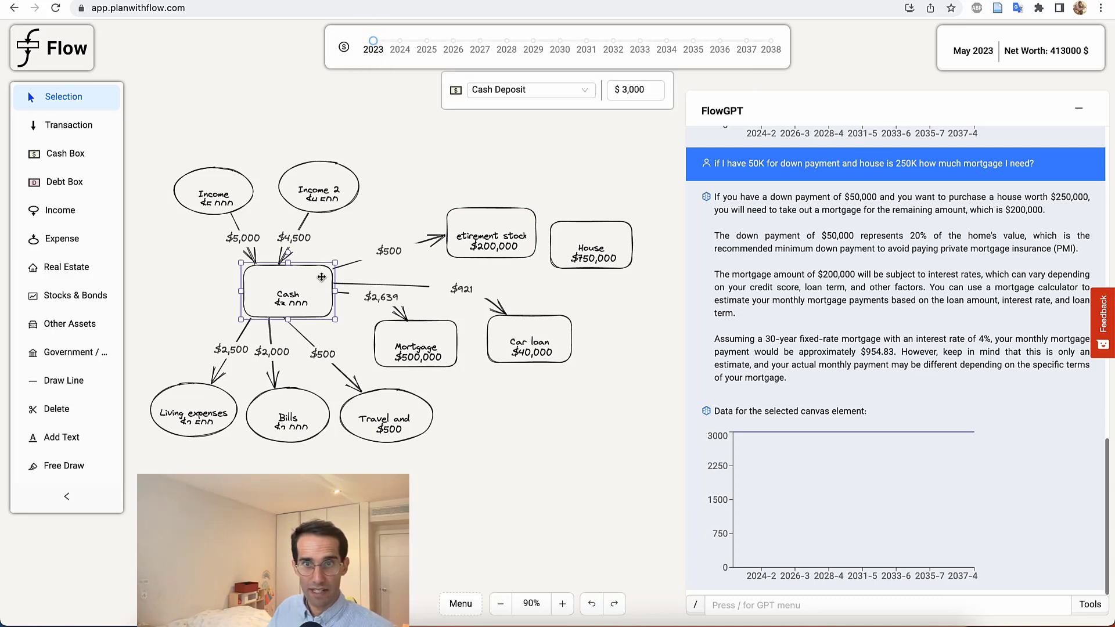
{"action": "left_click", "coordinate": [513, 226]}
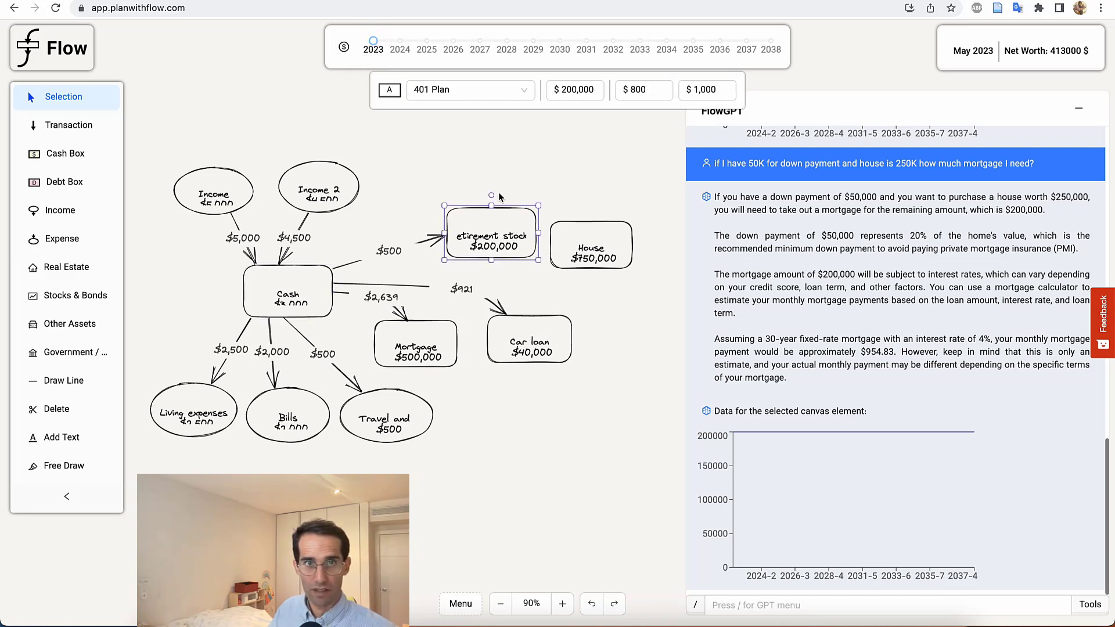
{"action": "left_click", "coordinate": [488, 169]}
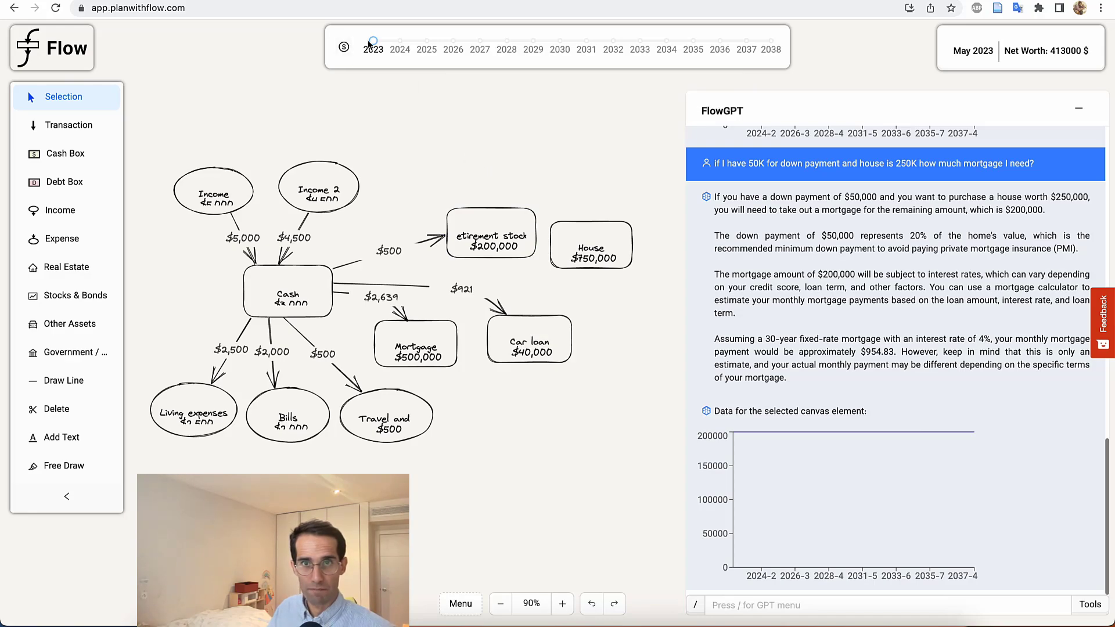